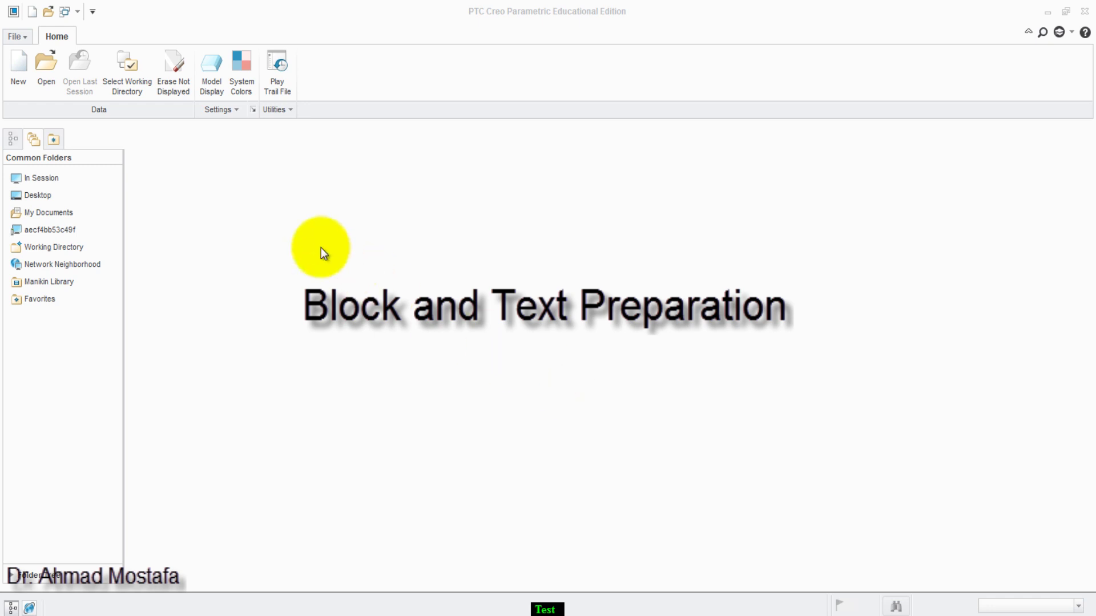
- Create a new solid part named prt0002 from the mmns_part_solid template instead of the default template
left_click(22, 62)
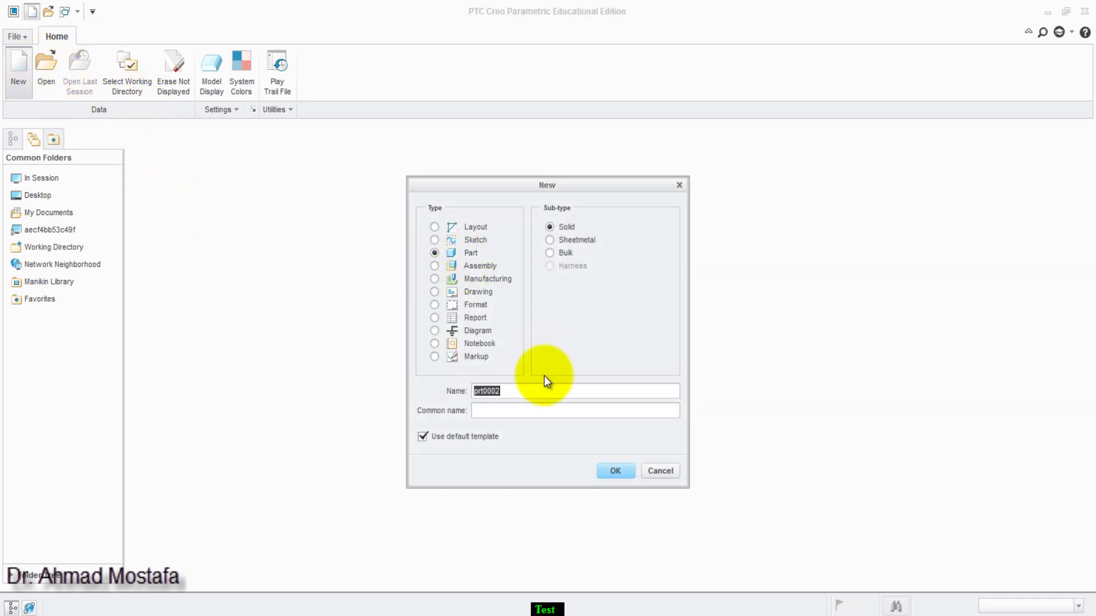
left_click(426, 438)
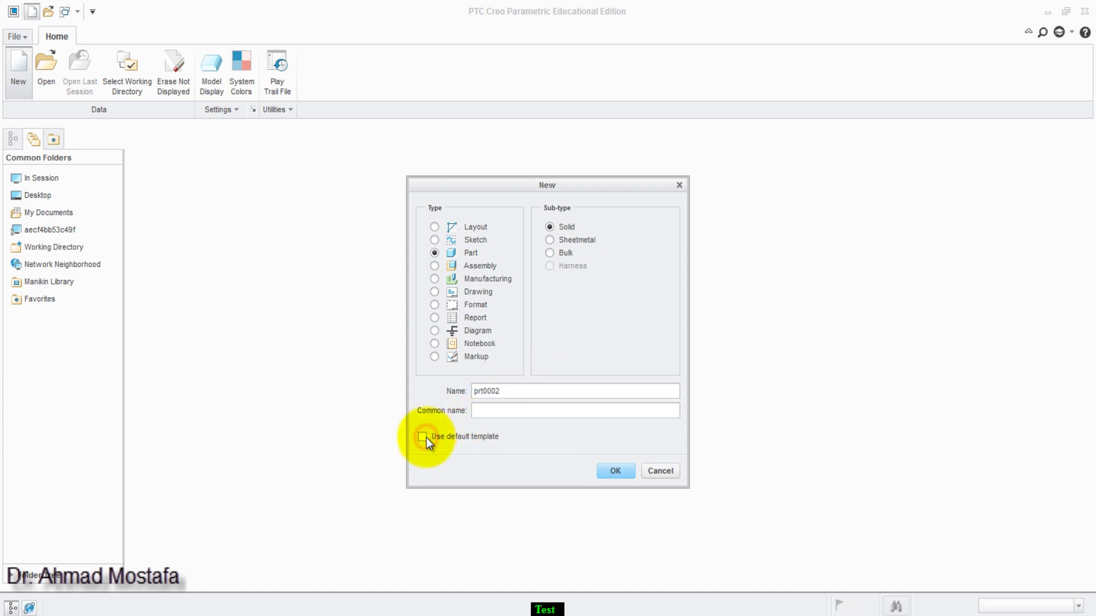
left_click(617, 471)
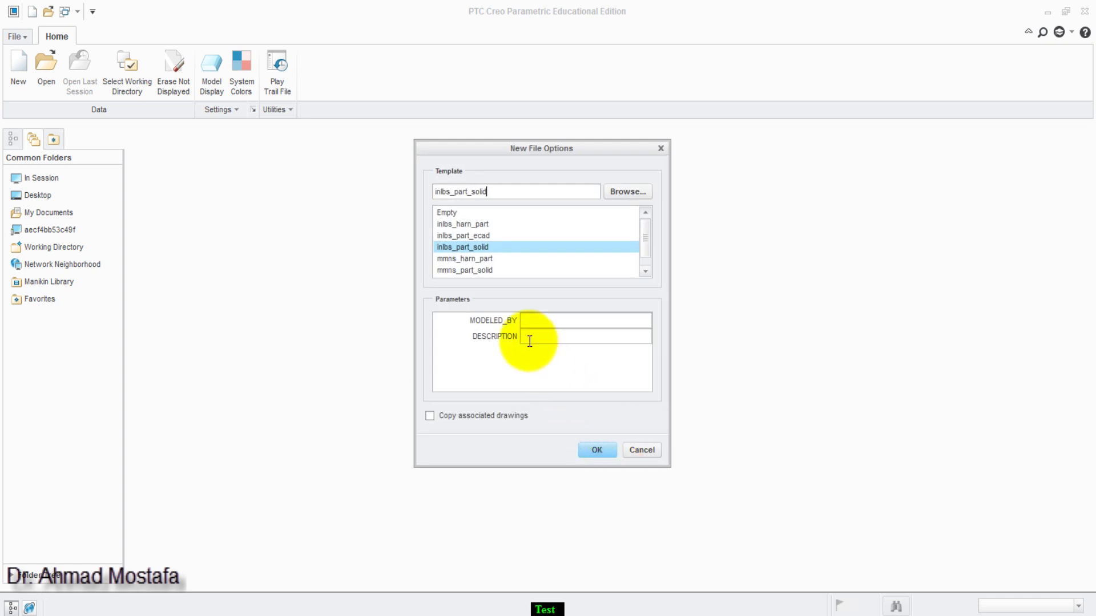
left_click(478, 270)
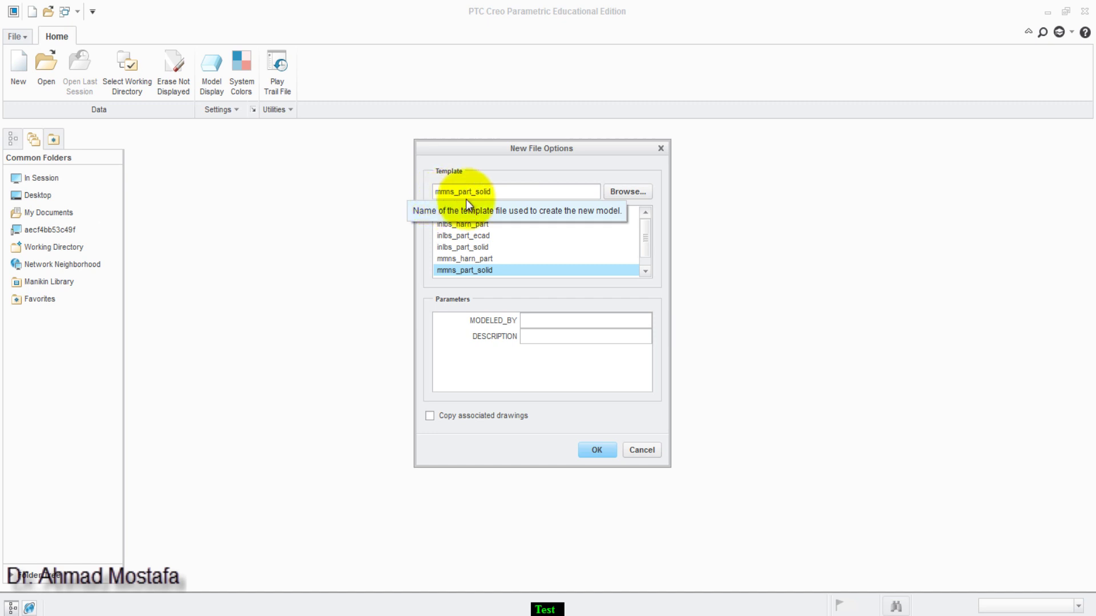
left_click(596, 451)
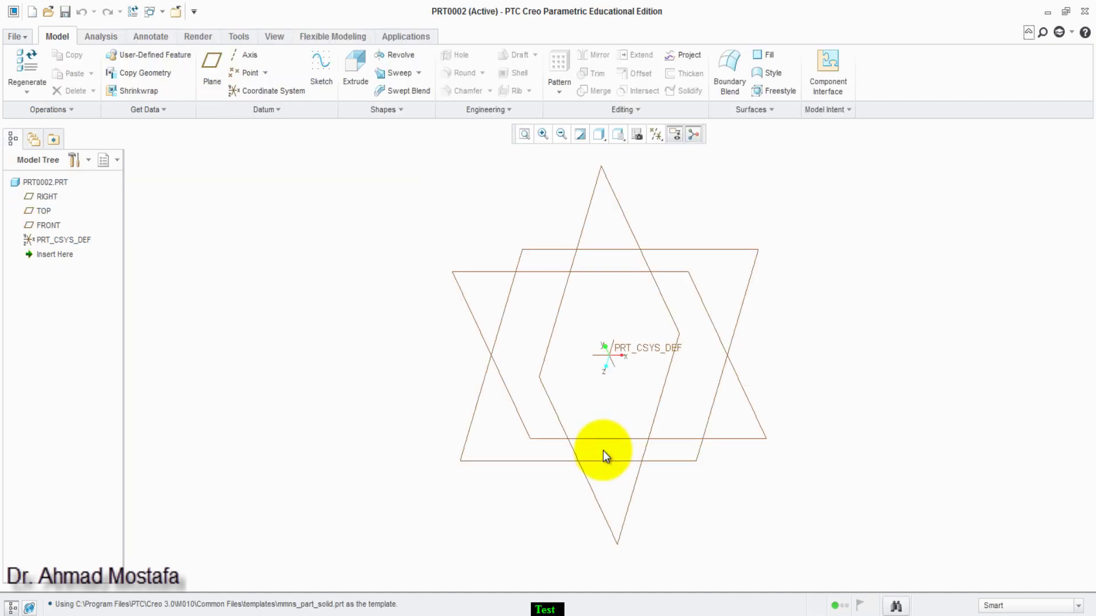
- Start an Extrude on the TOP plane and sketch a center rectangle about 178 by 99 mm at the origin
left_click(358, 85)
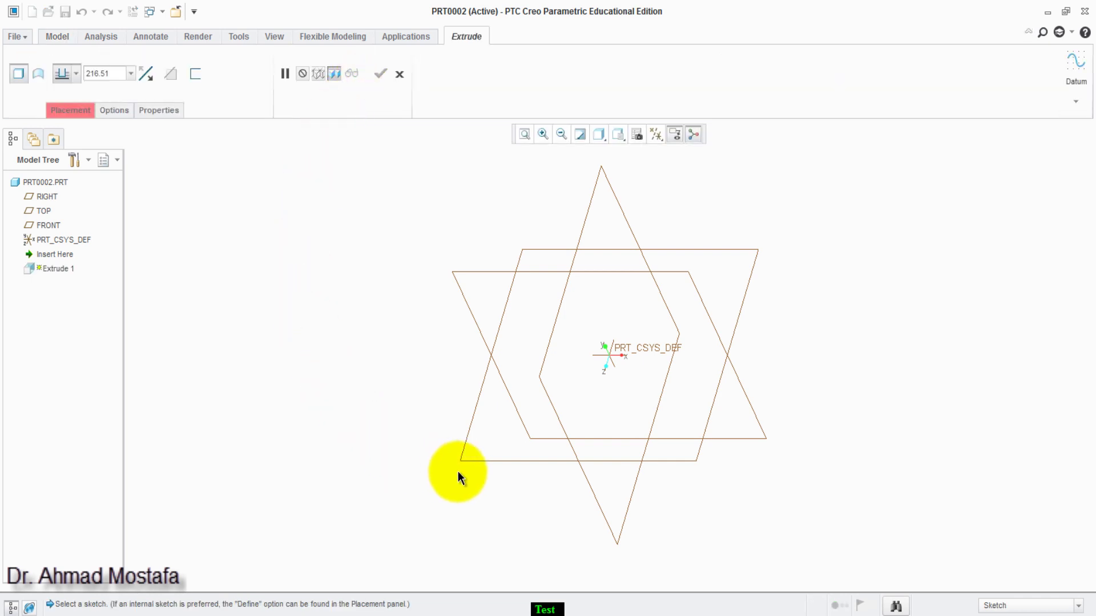
left_click(489, 461)
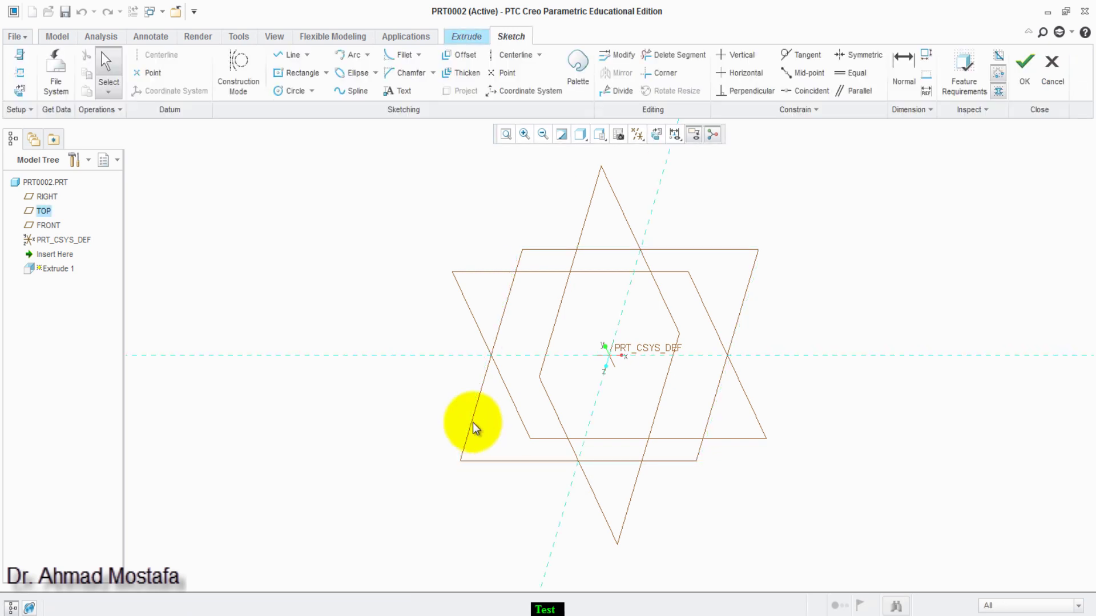
left_click(327, 73)
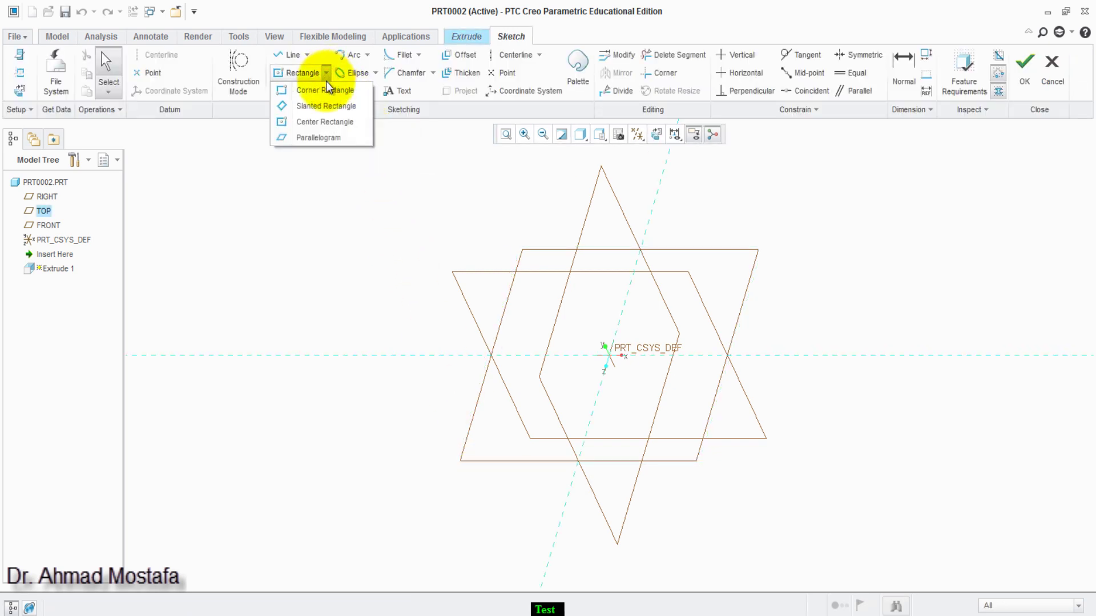
left_click(334, 122)
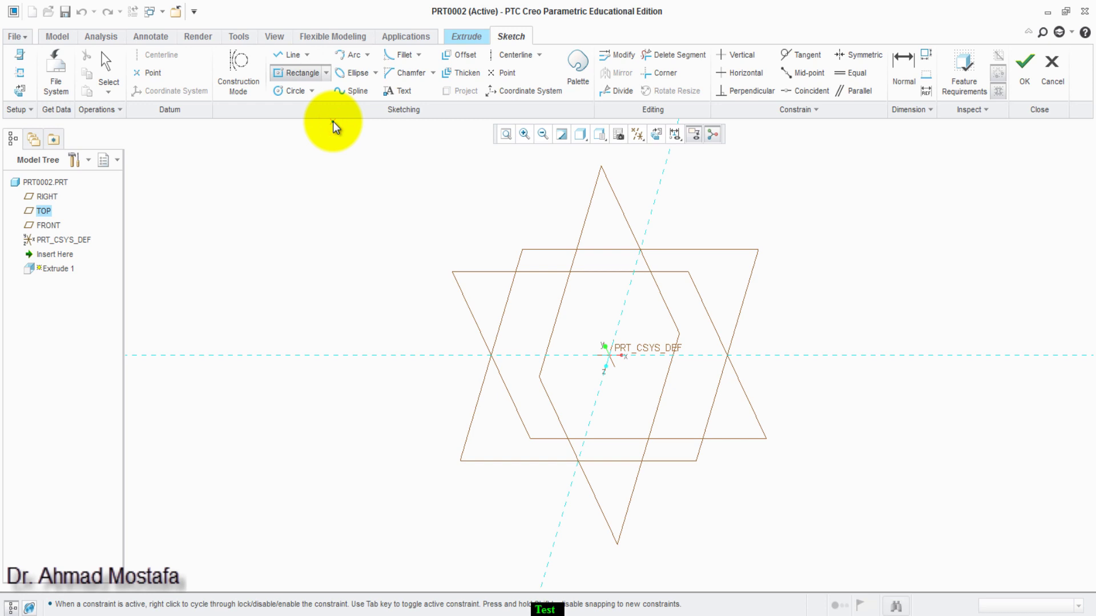
left_click(616, 355)
left_click(645, 375)
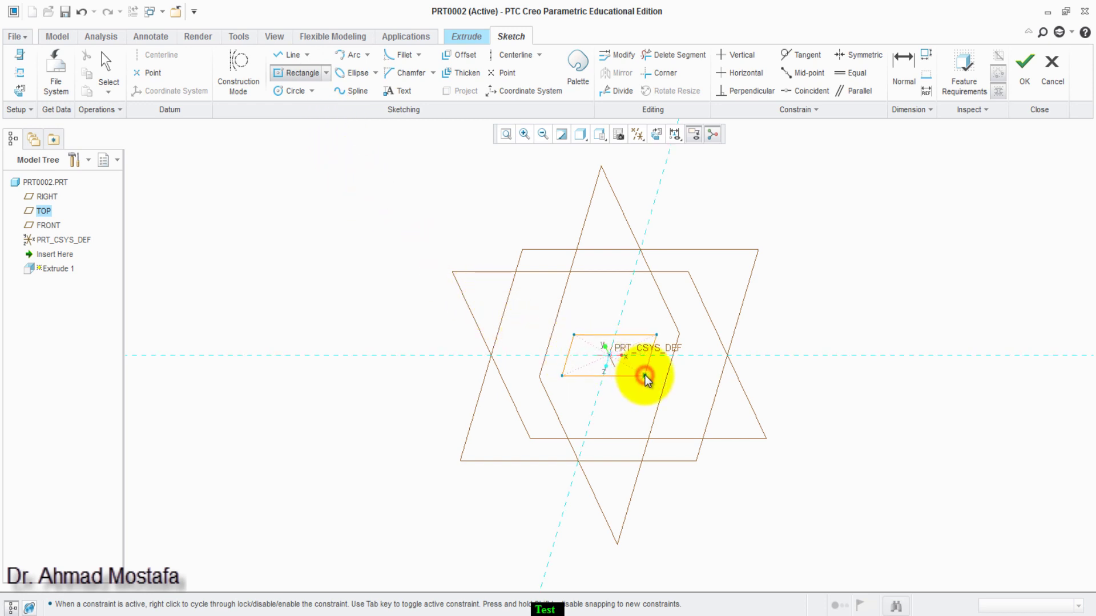
middle_click(646, 375)
- Set the rectangle's length to 300 mm and its width to 180 mm
double_click(593, 374)
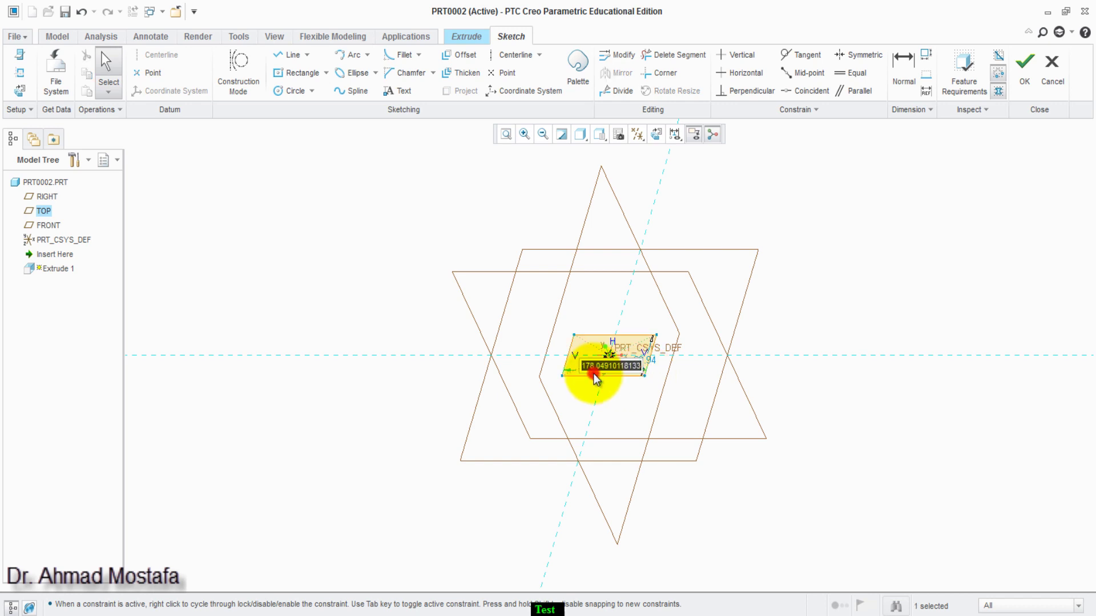
type("300")
key("Return")
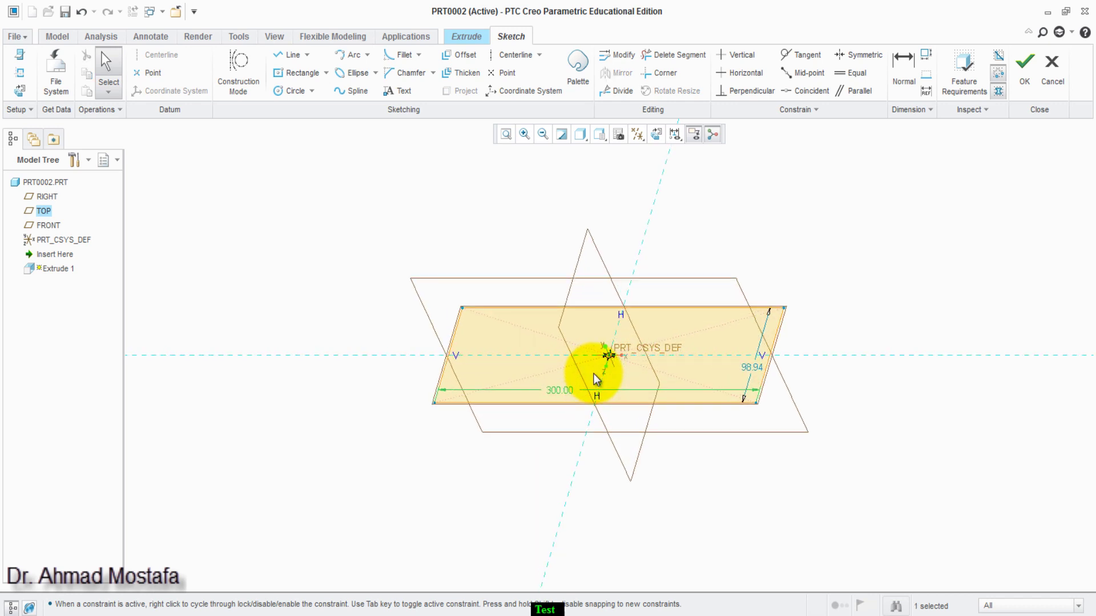
double_click(750, 374)
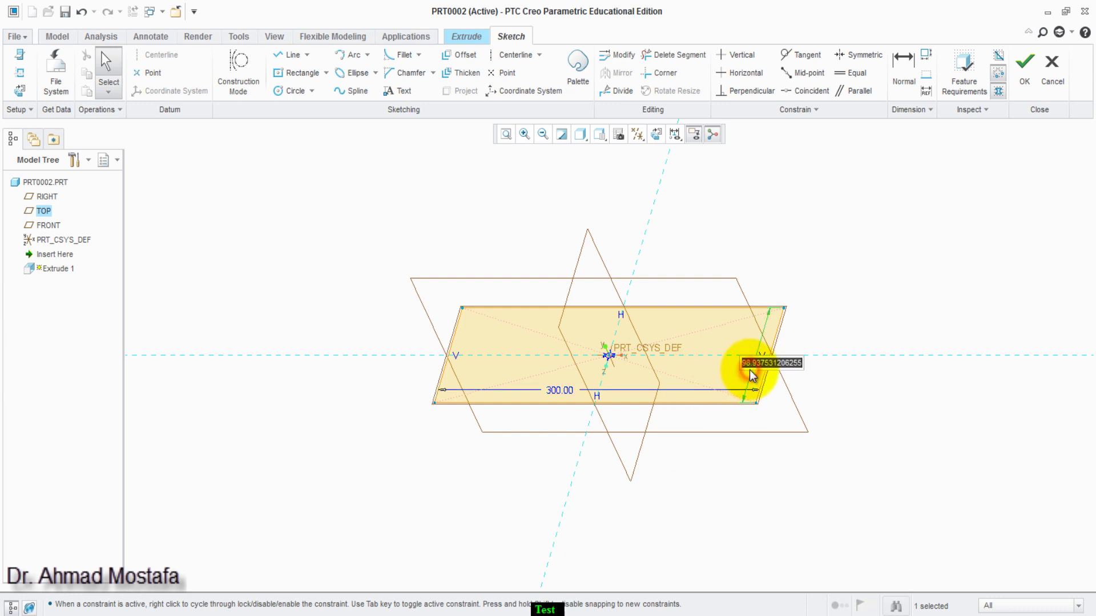
type("180")
key("Return")
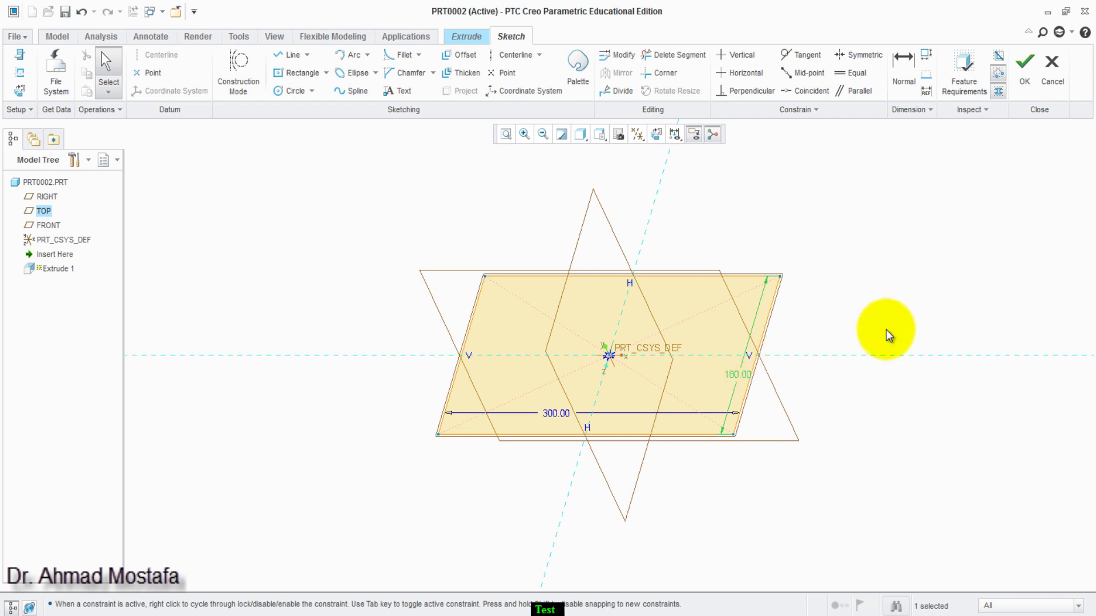
- Finish the rectangle sketch and extrude it 60 mm into a solid block
left_click(1024, 86)
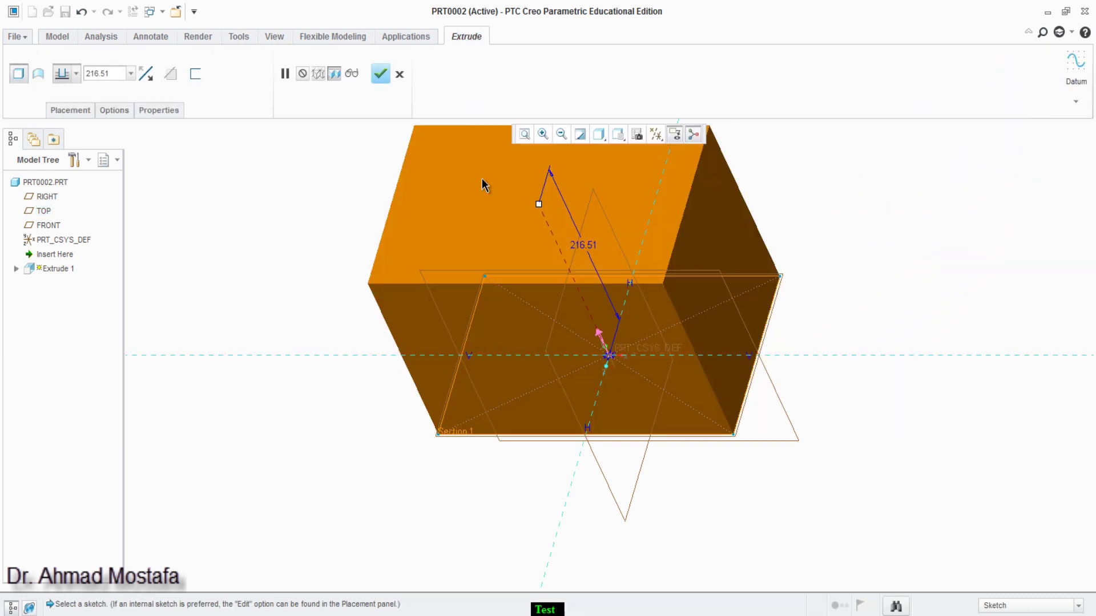
double_click(115, 74)
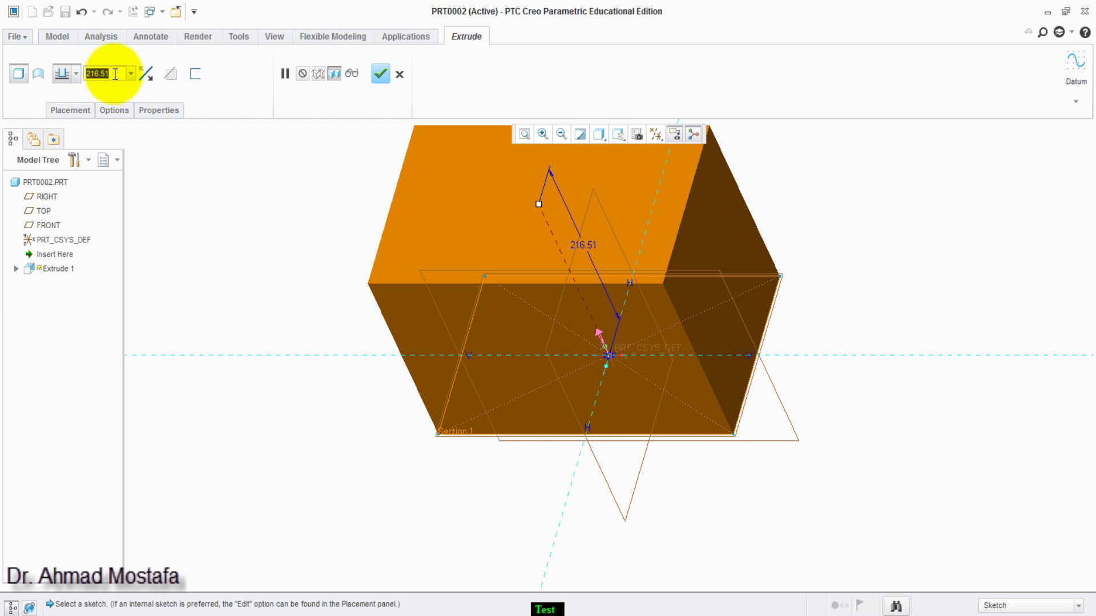
type("60")
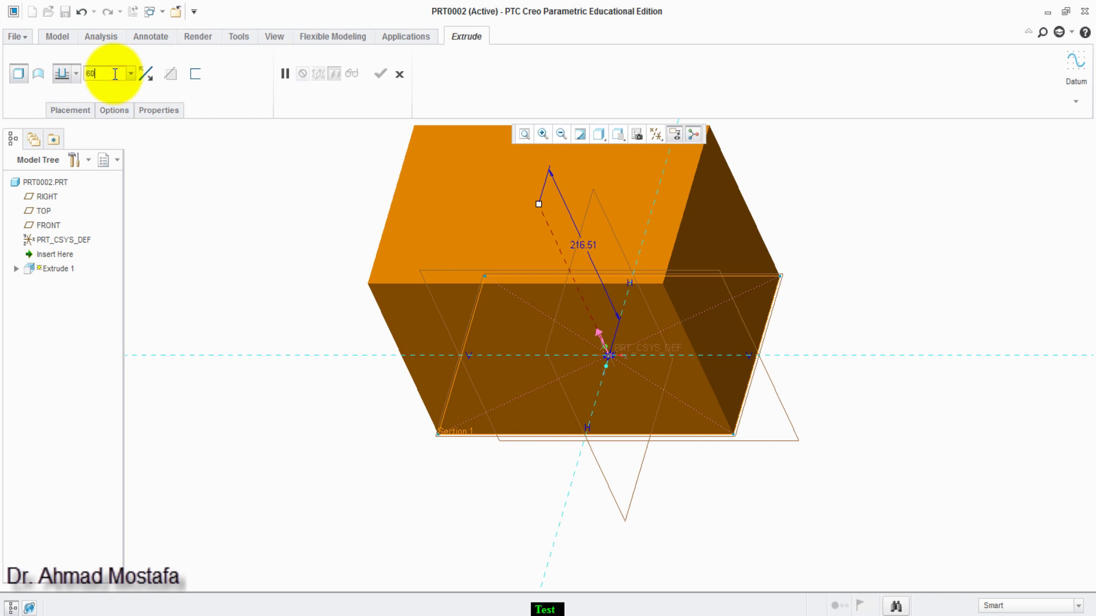
key("Return")
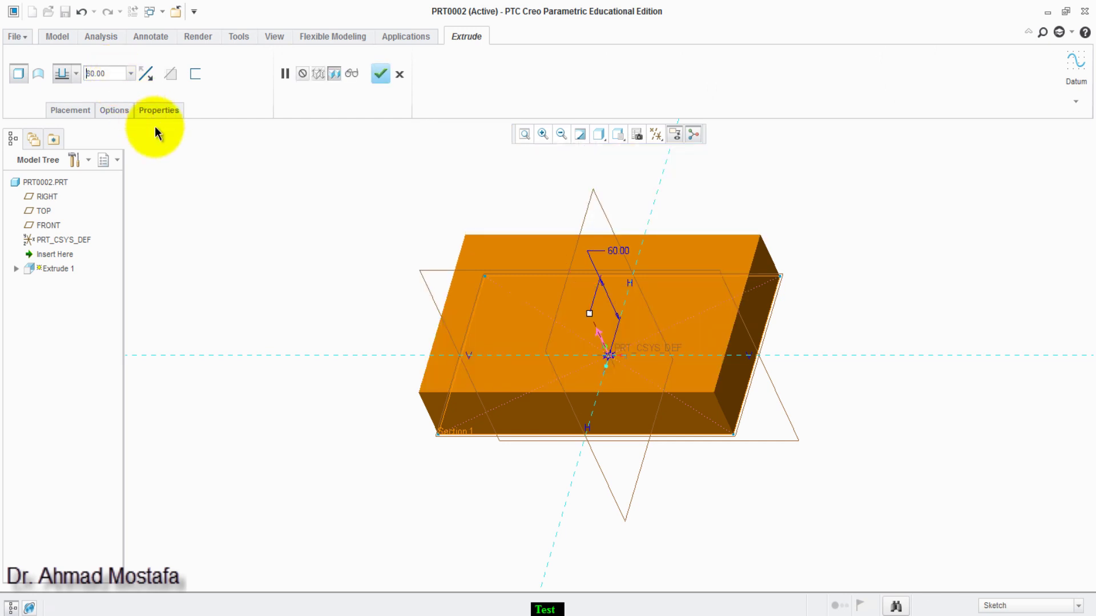
left_click(382, 75)
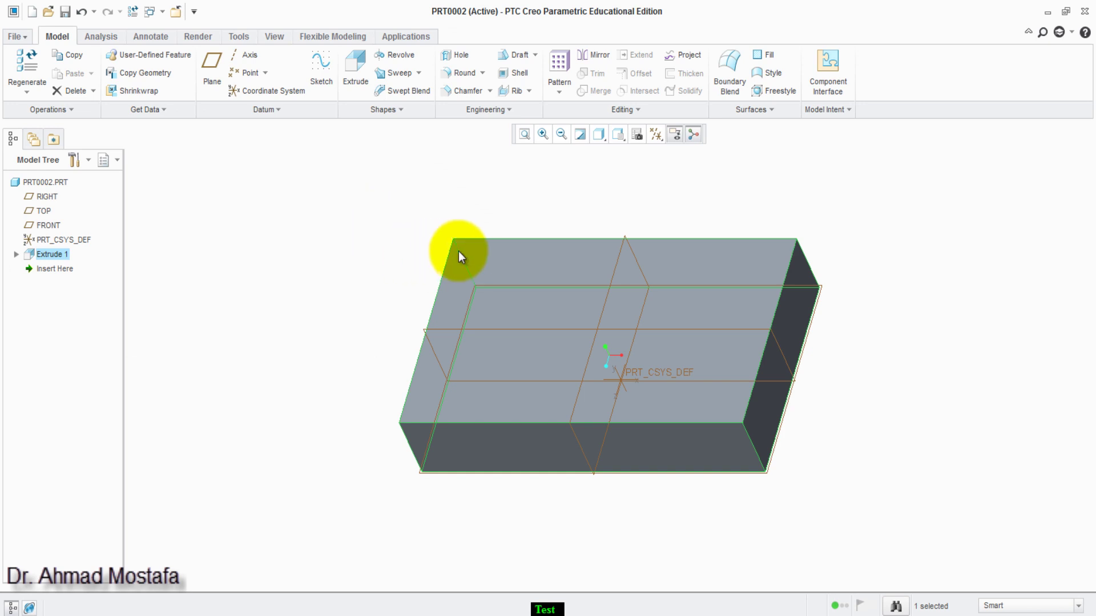
left_click(496, 200)
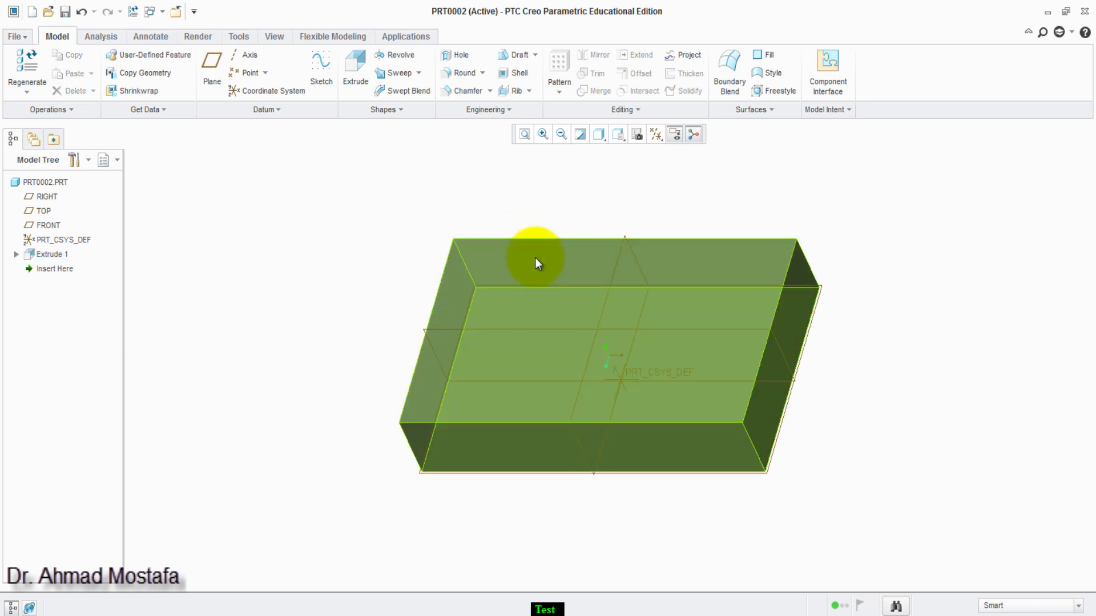
- Sketch the text KNOWLEDGE on the block's top face, starting near the left edge with a height line about 89 mm long
left_click(327, 79)
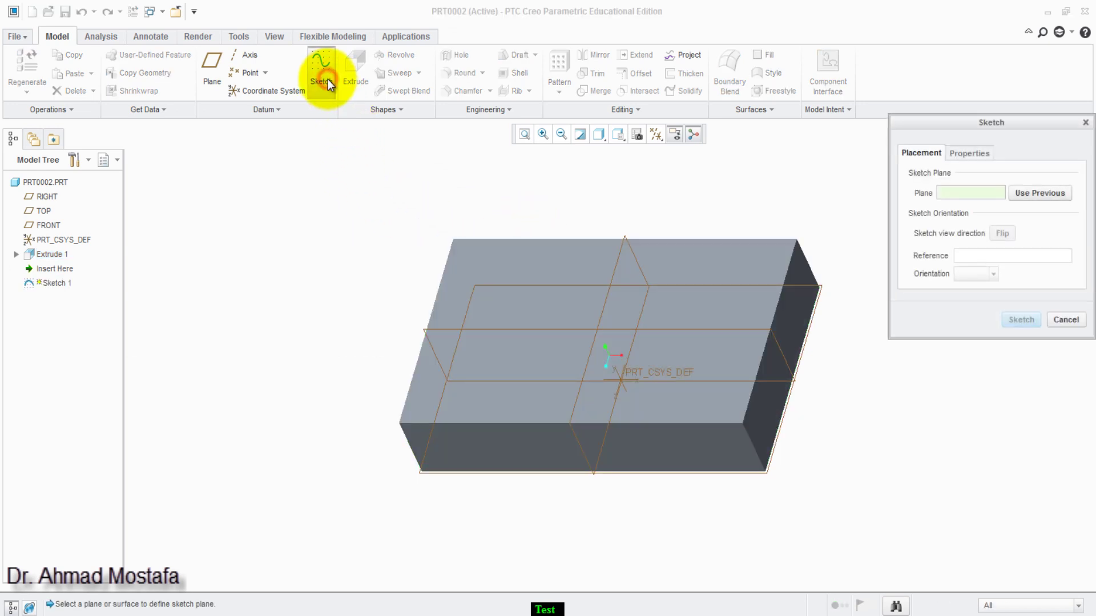
left_click(516, 264)
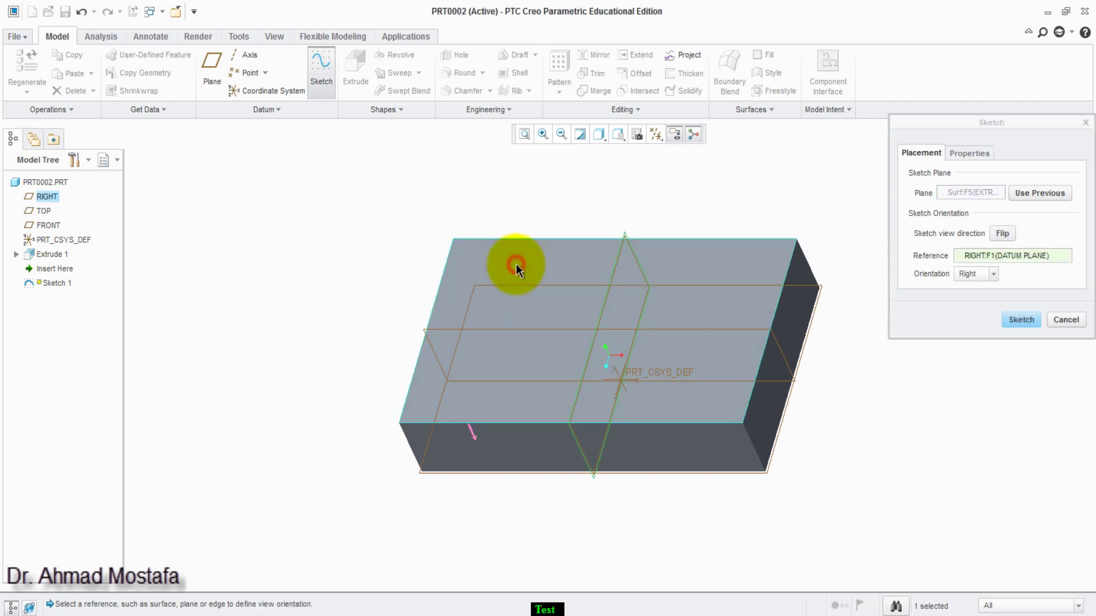
left_click(1036, 321)
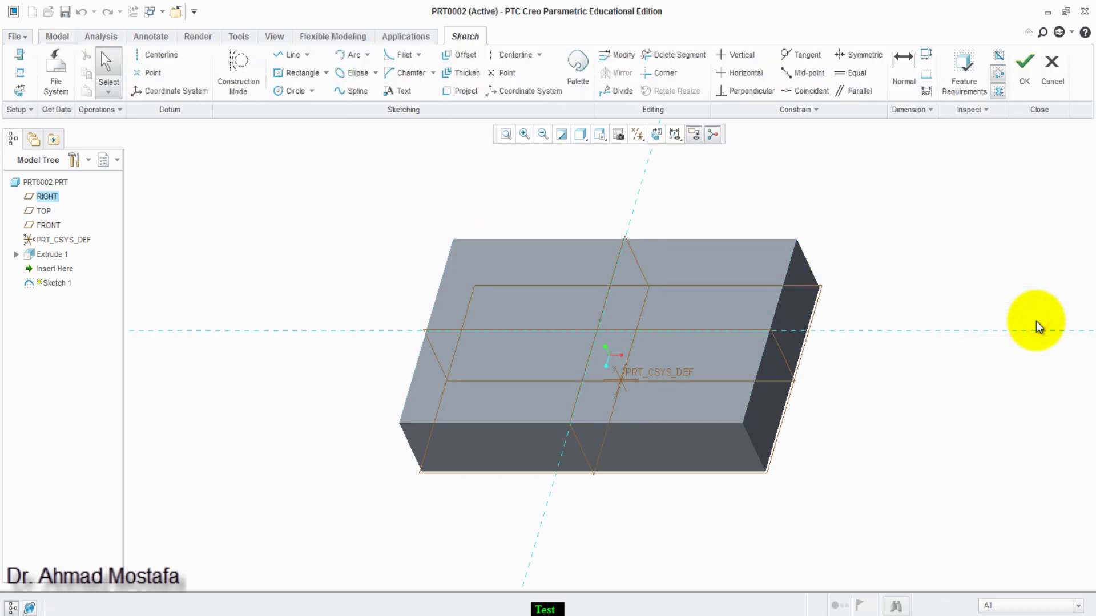
left_click(395, 89)
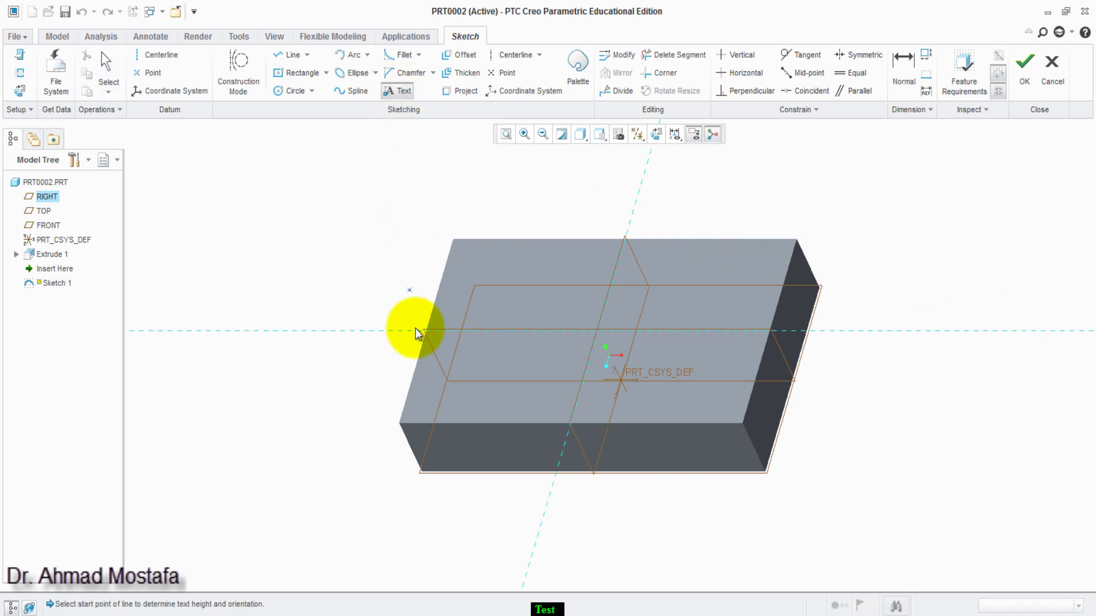
left_click(428, 385)
left_click(451, 294)
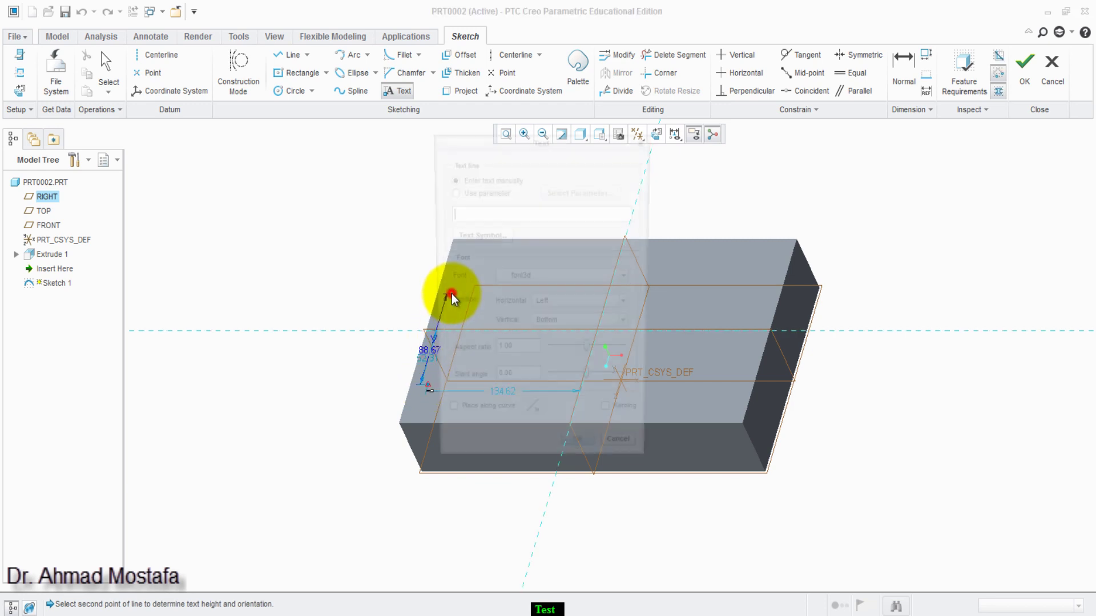
left_click_drag(489, 139, 223, 148)
type("K")
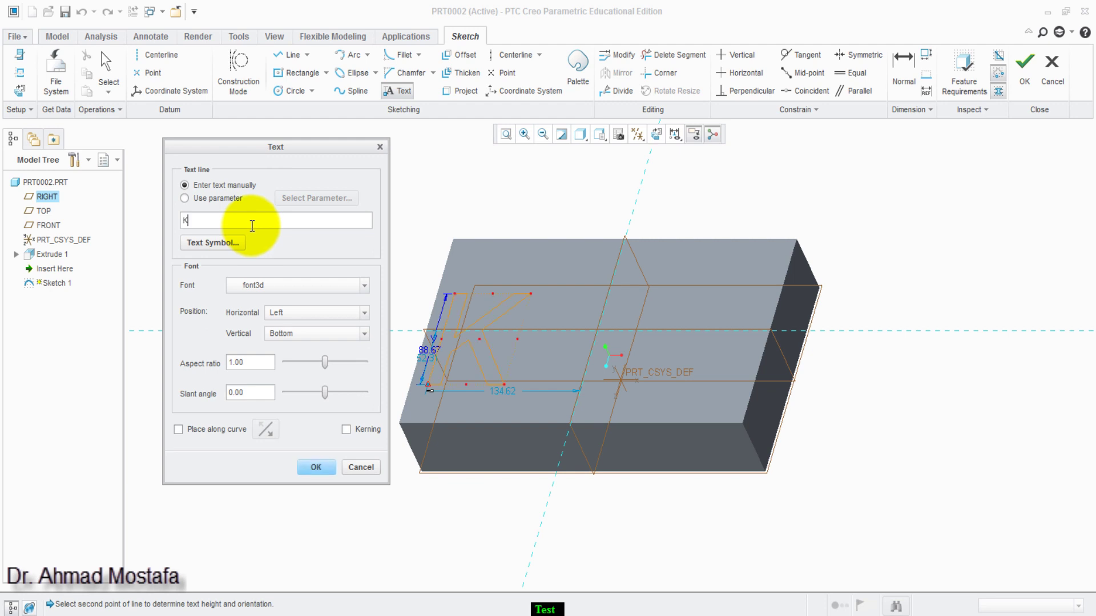
type("NOWLEDGE")
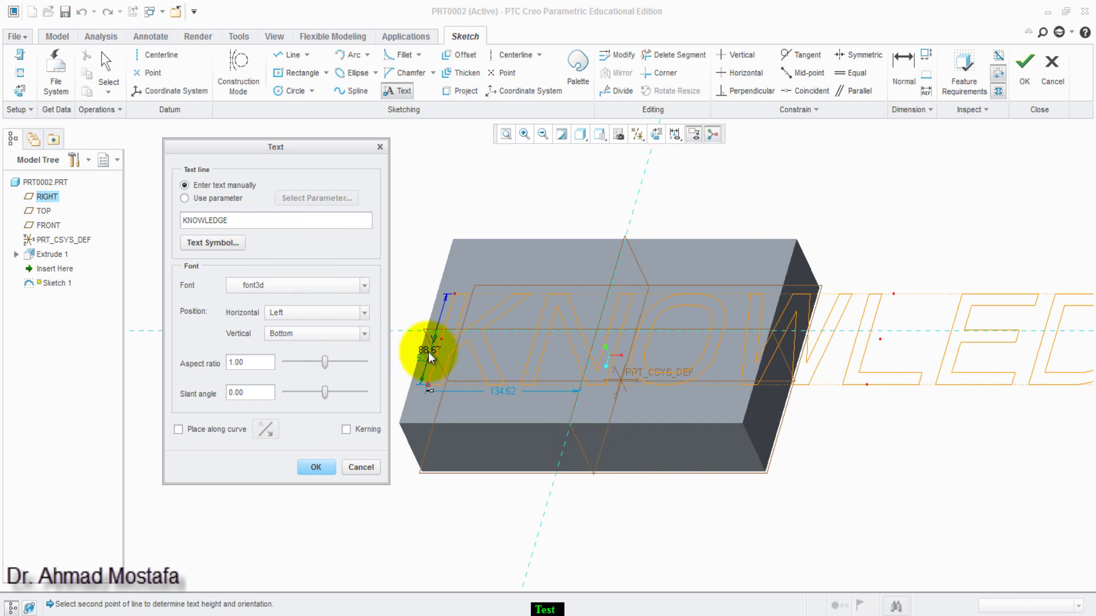
- Give the KNOWLEDGE text the cal_alf font and an aspect ratio of 0.27, and finish placing it
left_click(365, 286)
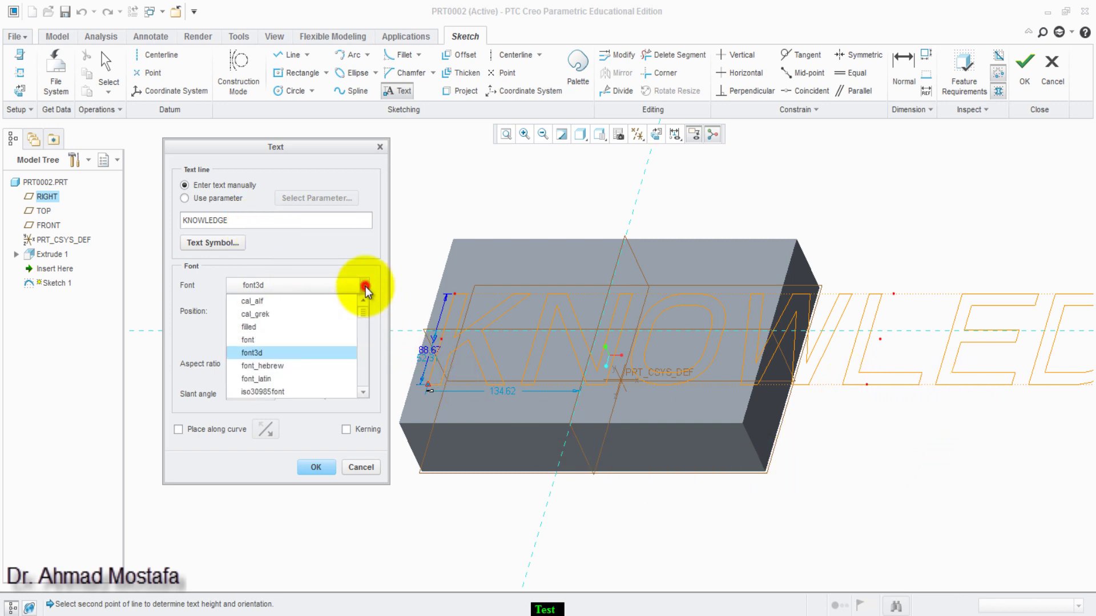
left_click(332, 300)
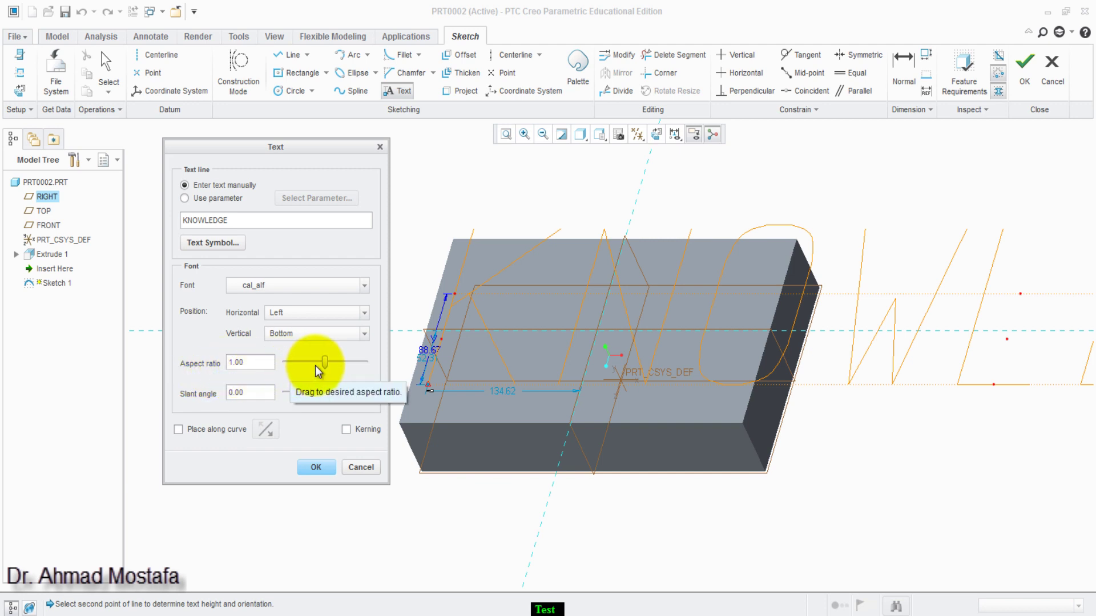
left_click_drag(320, 367, 302, 359)
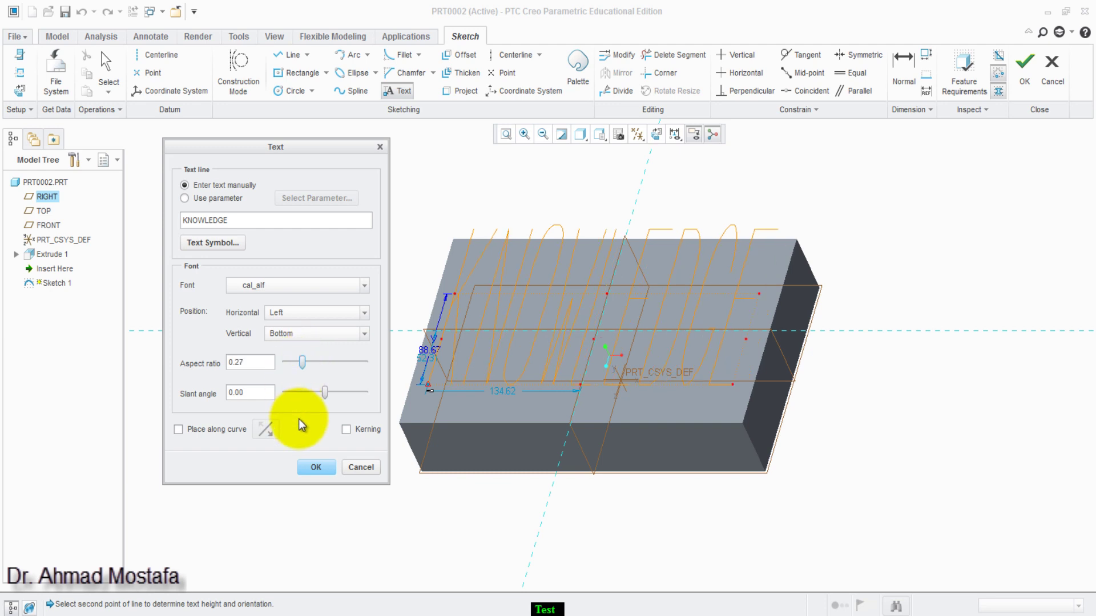
left_click(315, 468)
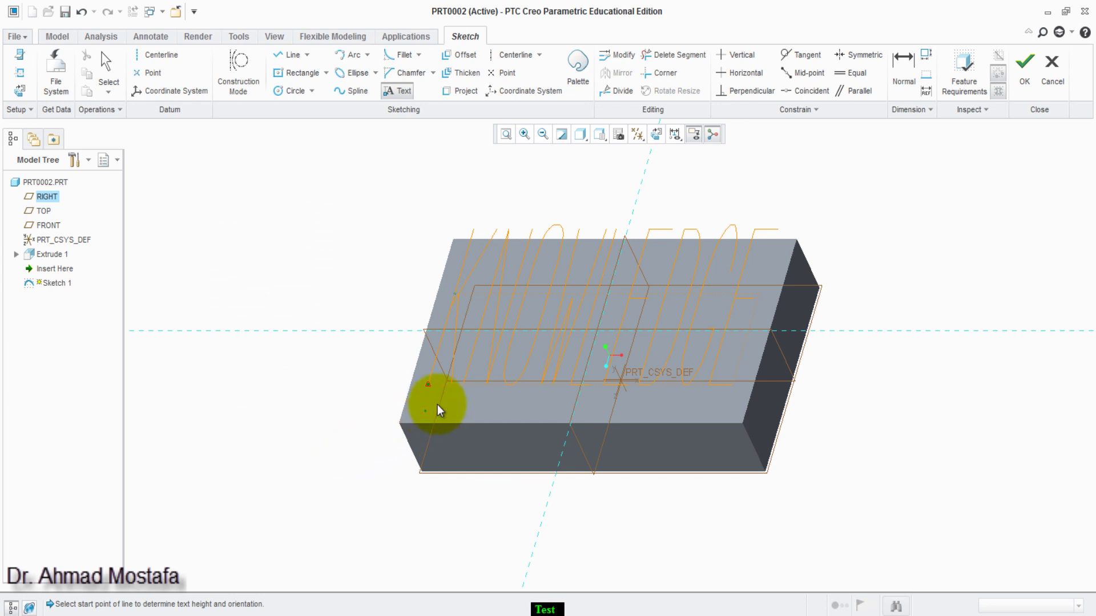
middle_click(363, 373)
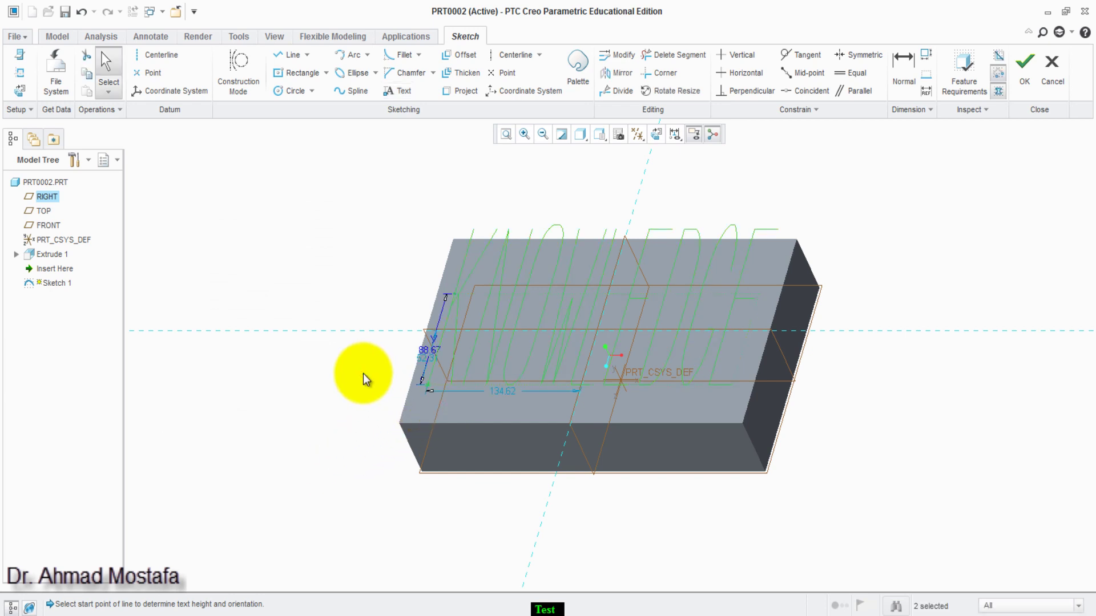
- Set the height of the KNOWLEDGE text to 75 mm
double_click(430, 351)
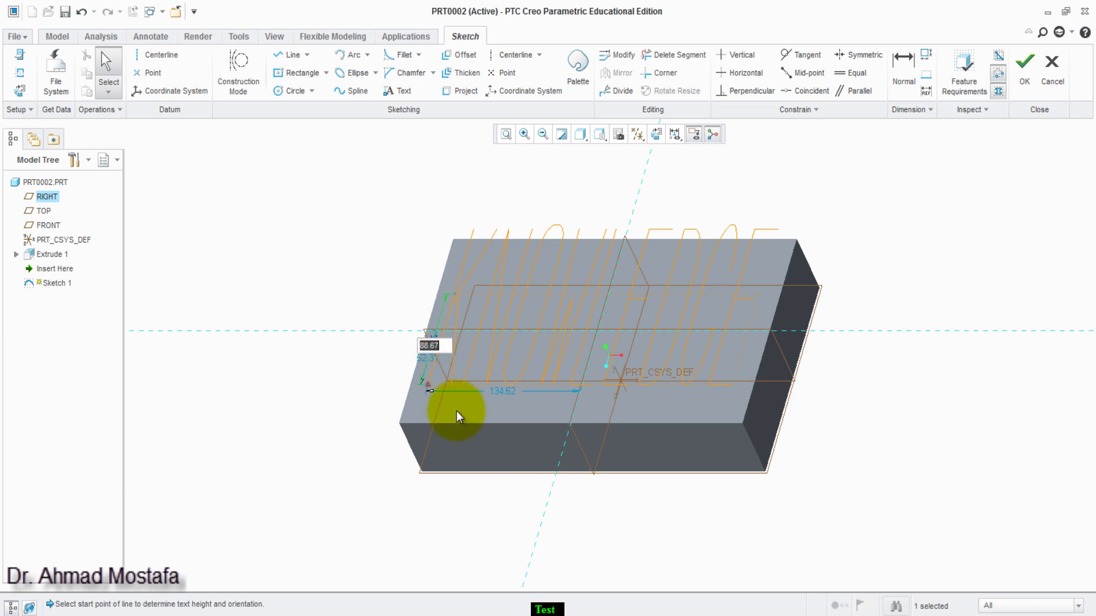
type("75")
key("Return")
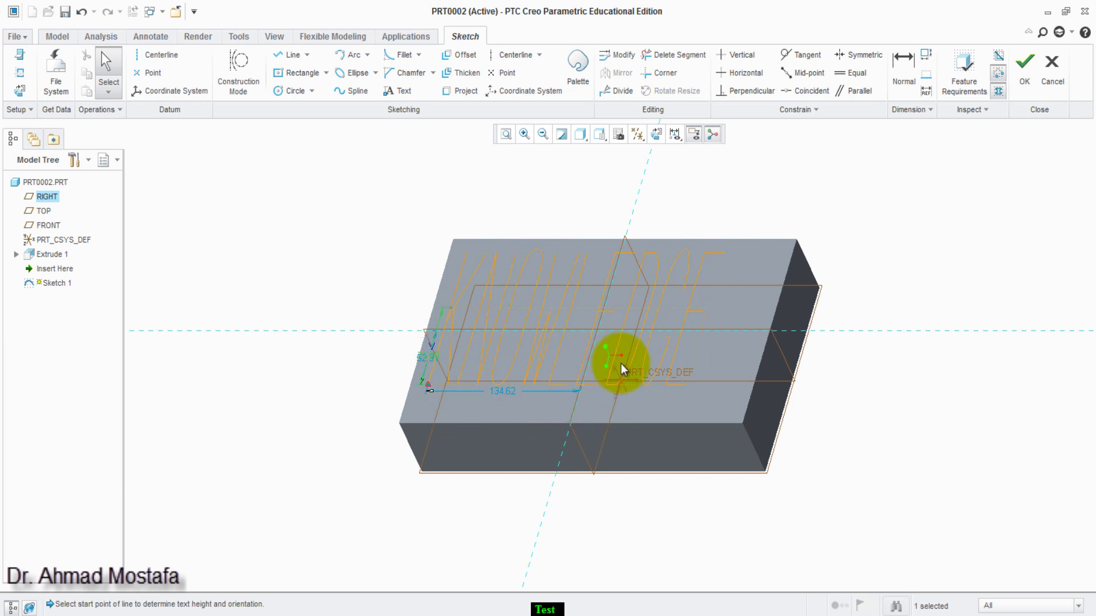
- Change the KNOWLEDGE text's aspect ratio to 0.30 and finish the sketch
double_click(646, 356)
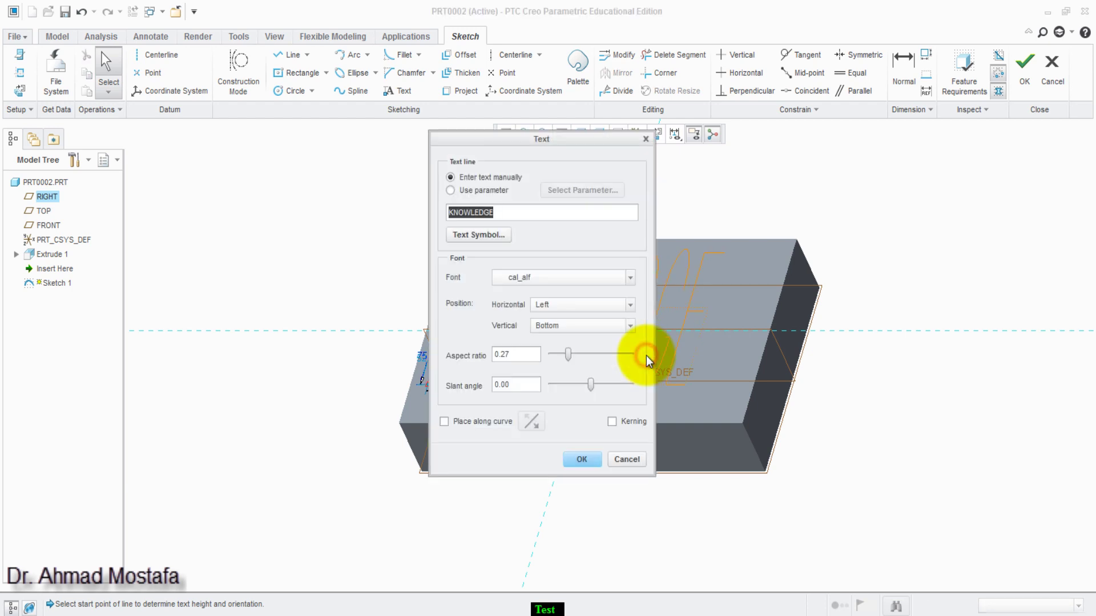
left_click_drag(568, 141, 292, 143)
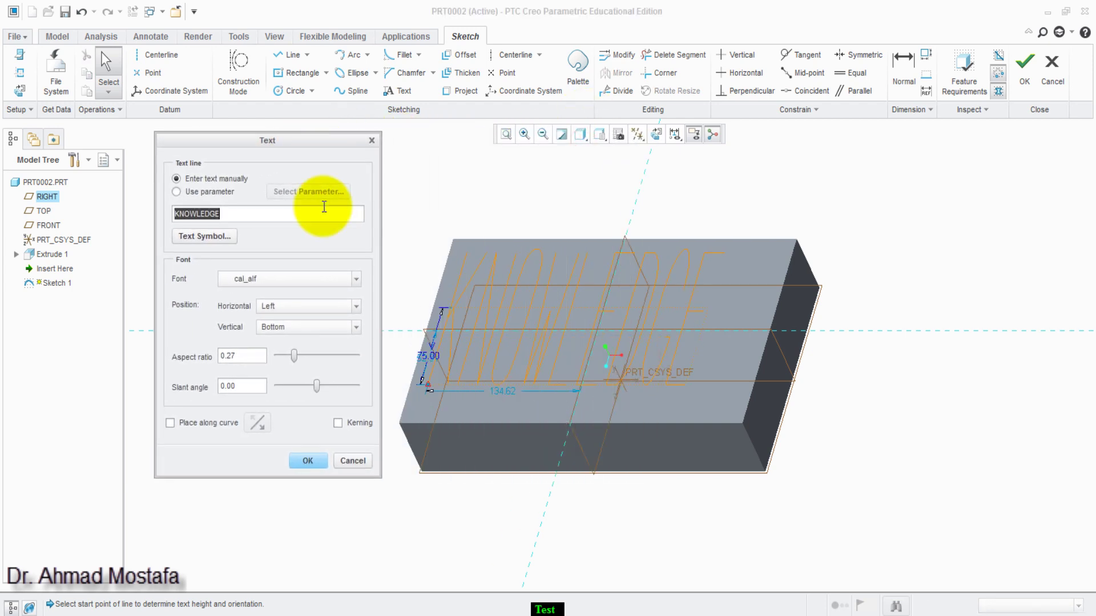
left_click_drag(298, 358, 296, 361)
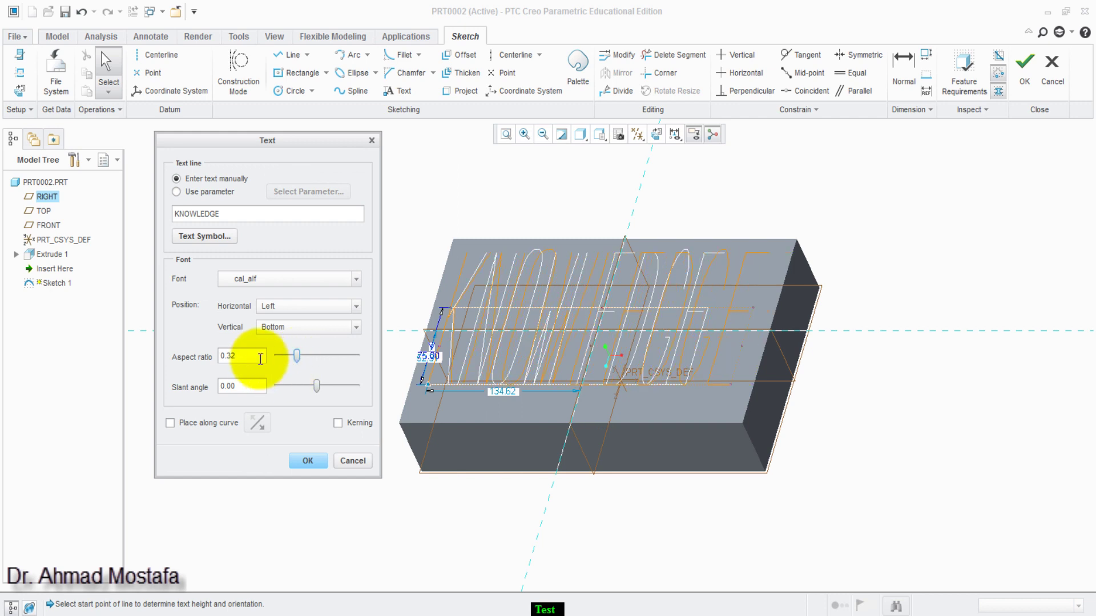
left_click(257, 358)
double_click(257, 358)
key("BackSpace")
type(".30")
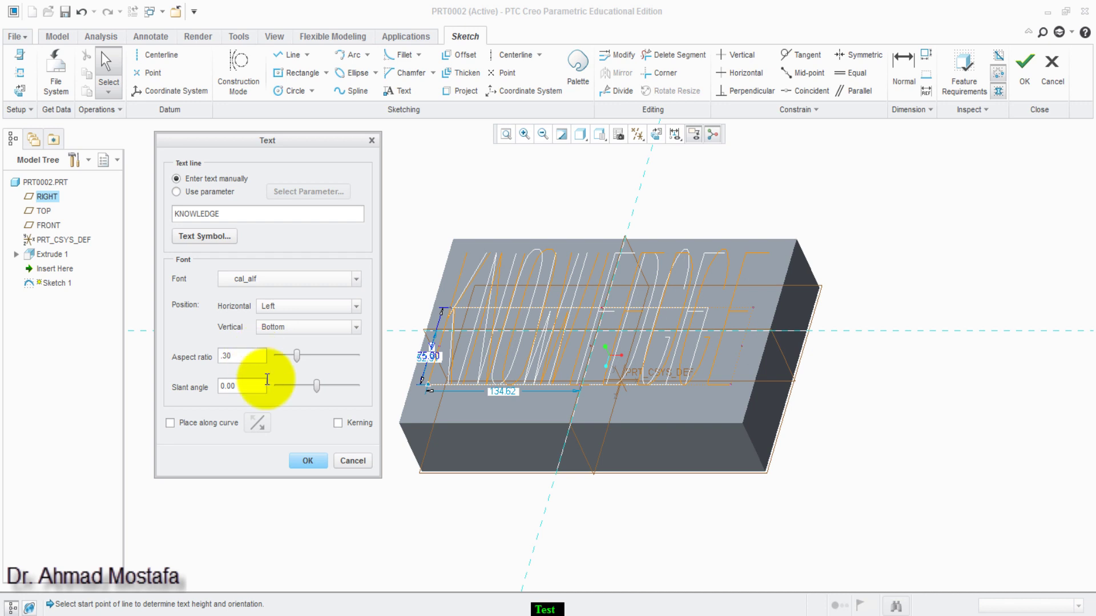
left_click(305, 461)
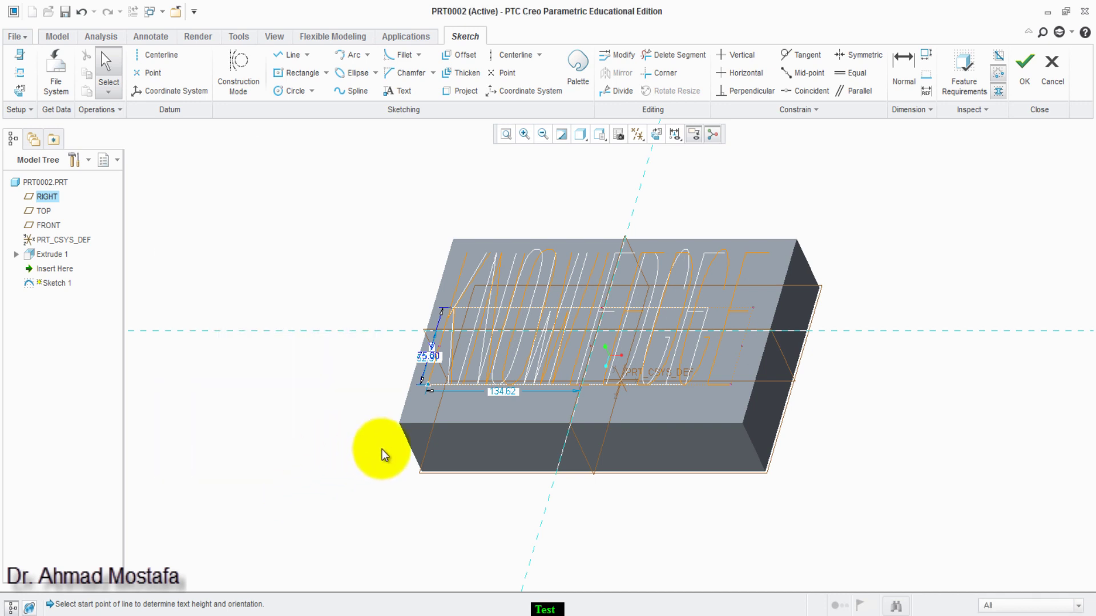
scroll(382, 422, "down", 1)
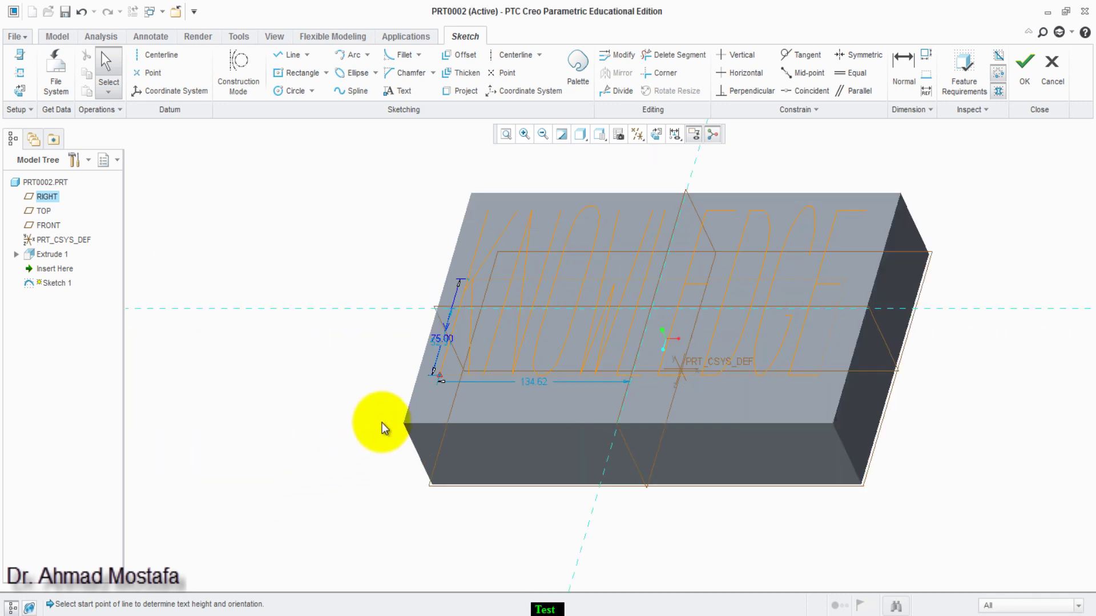
left_click(802, 334)
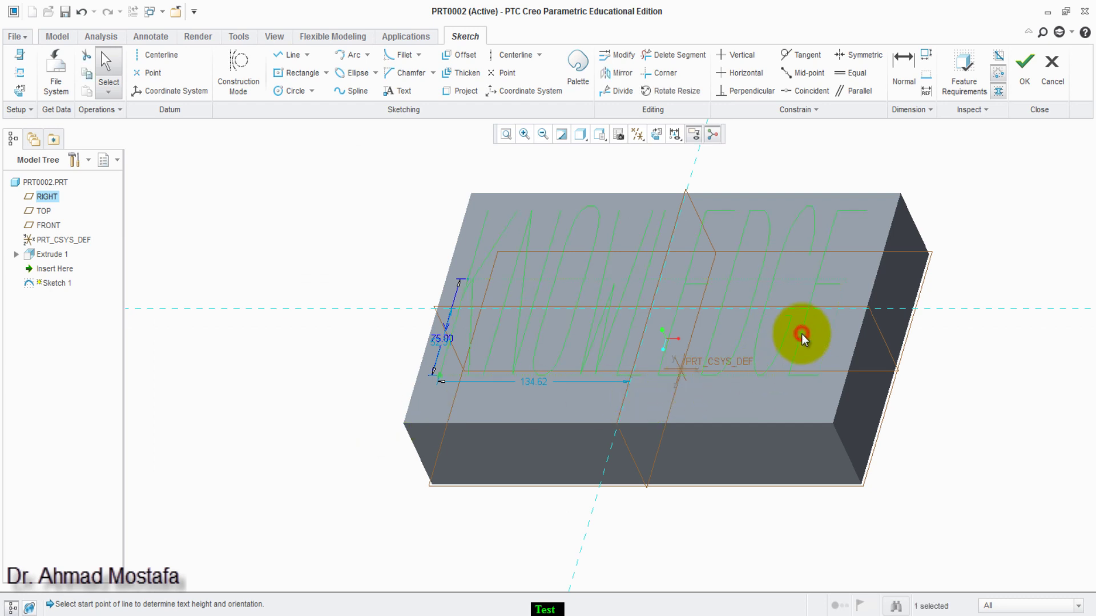
left_click(1027, 83)
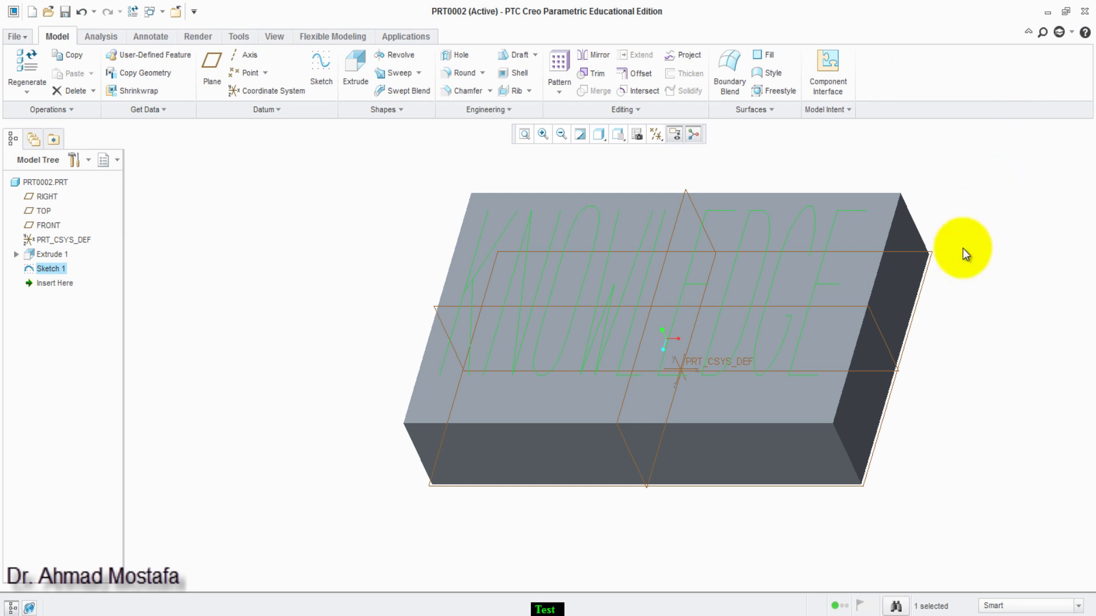
- Save a copy of the part as Text1 in the MFG folder and close the original part
left_click(27, 40)
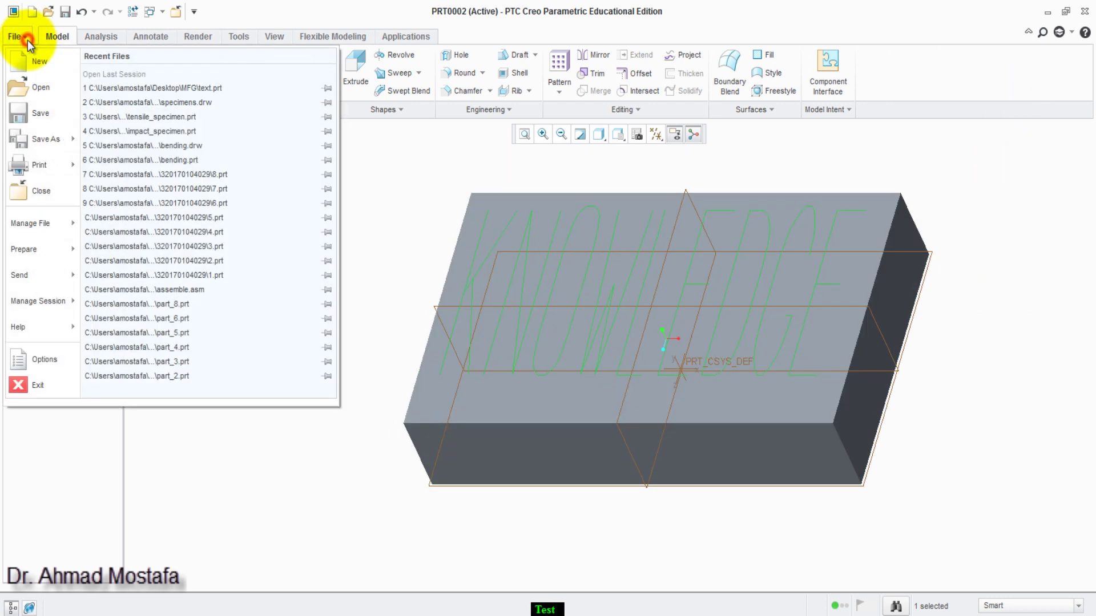
mouse_move(41, 140)
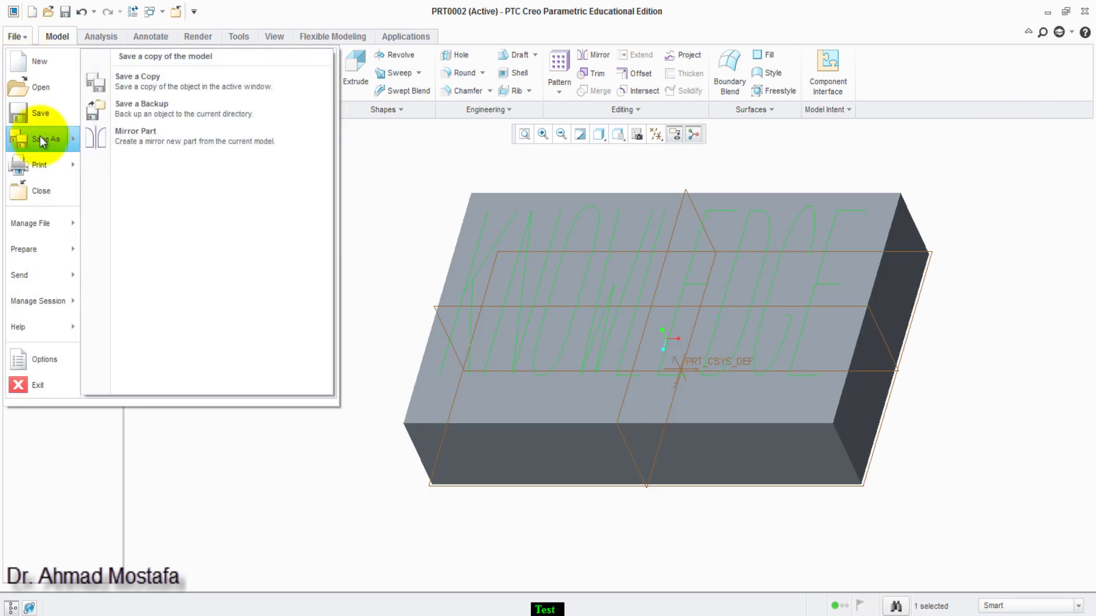
left_click(182, 87)
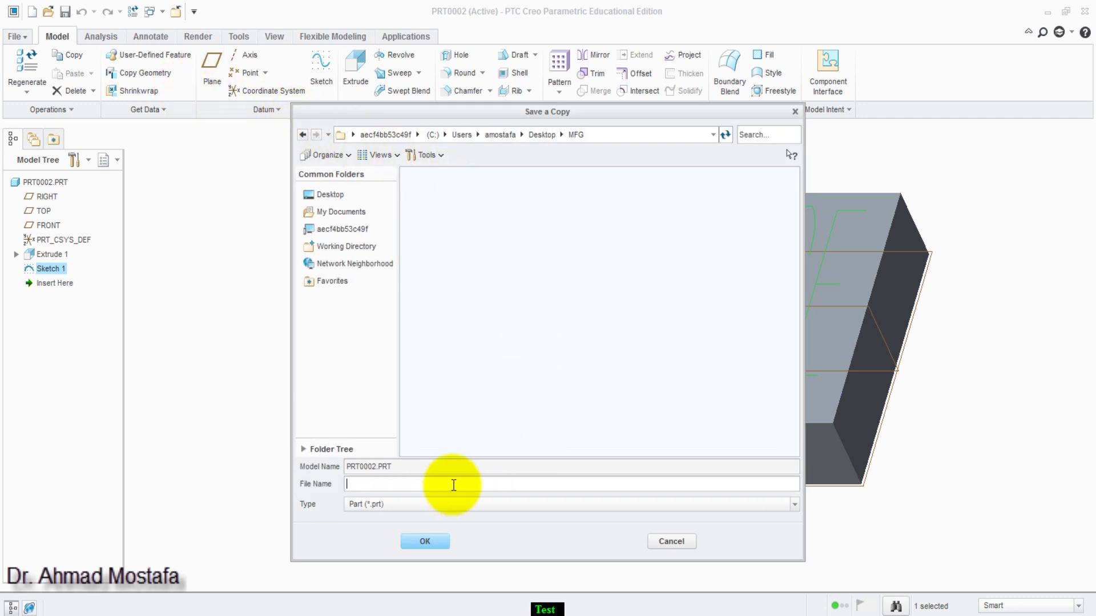
key("Return")
type("Text1")
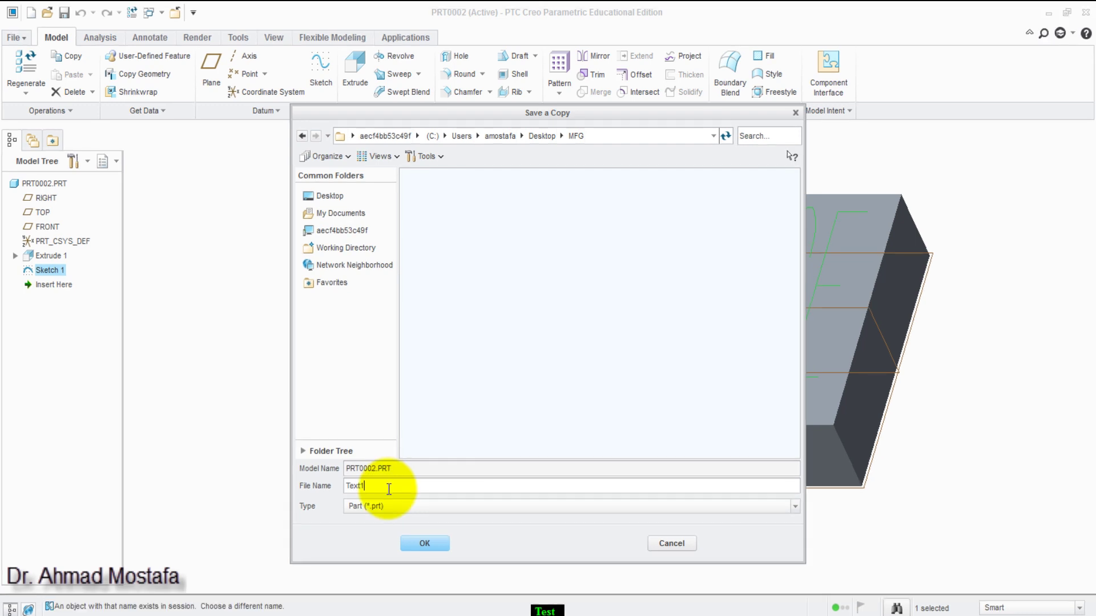
left_click(427, 543)
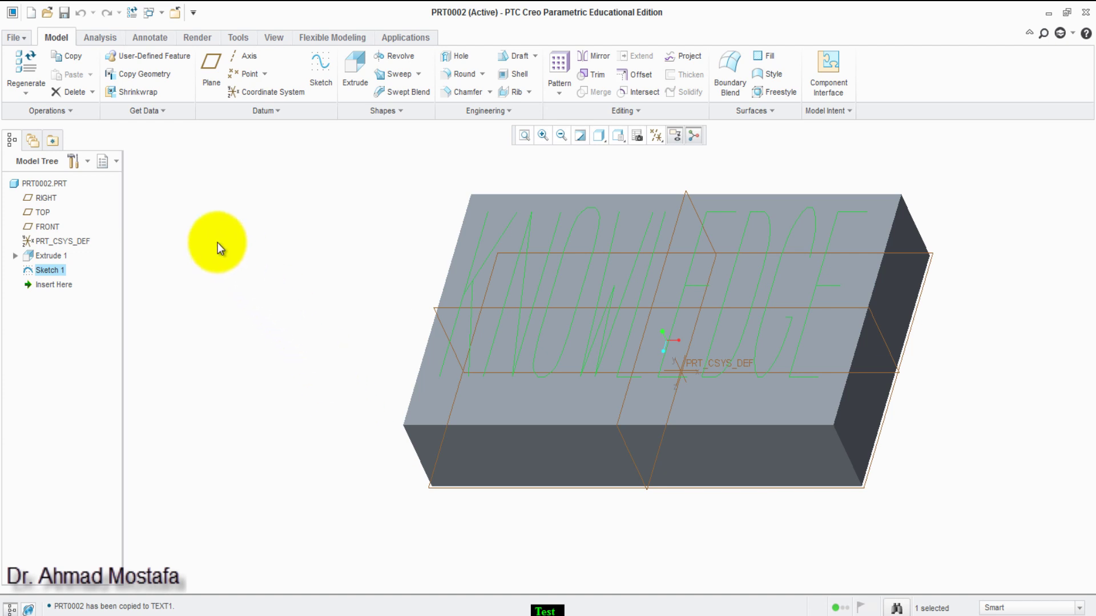
left_click(26, 42)
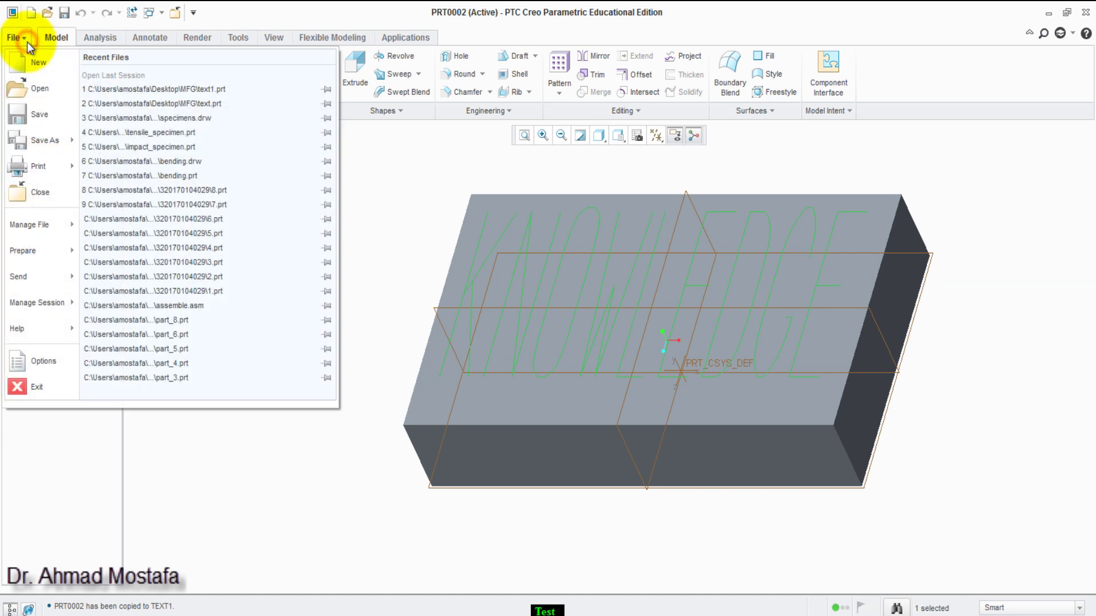
left_click(46, 193)
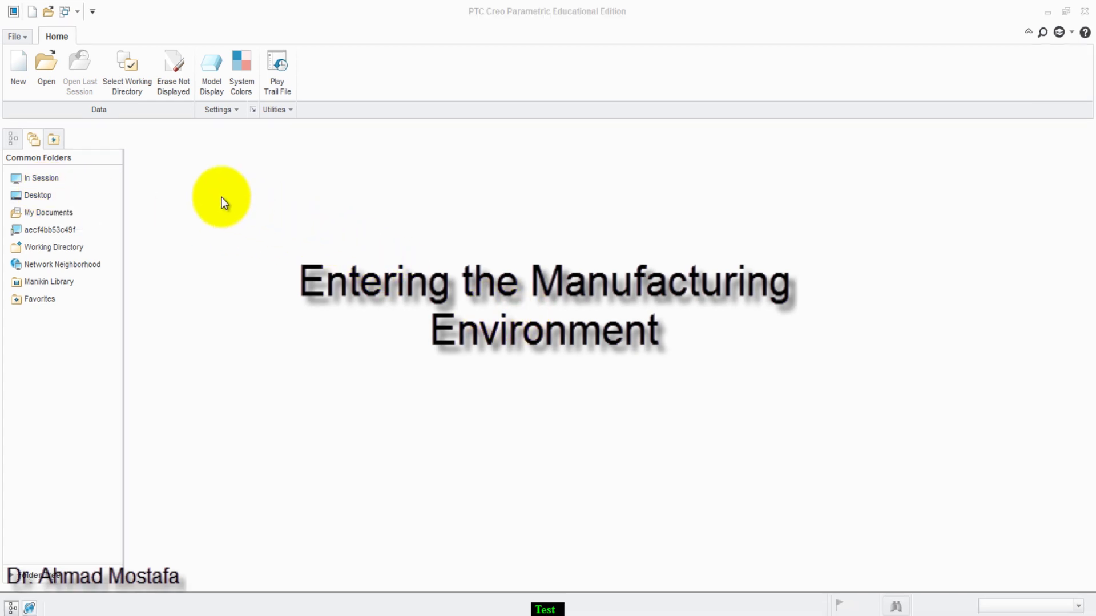
- Create a new manufacturing file of sub-type NC assembly, using the mmns_mfg_nc template instead of the default one
left_click(26, 78)
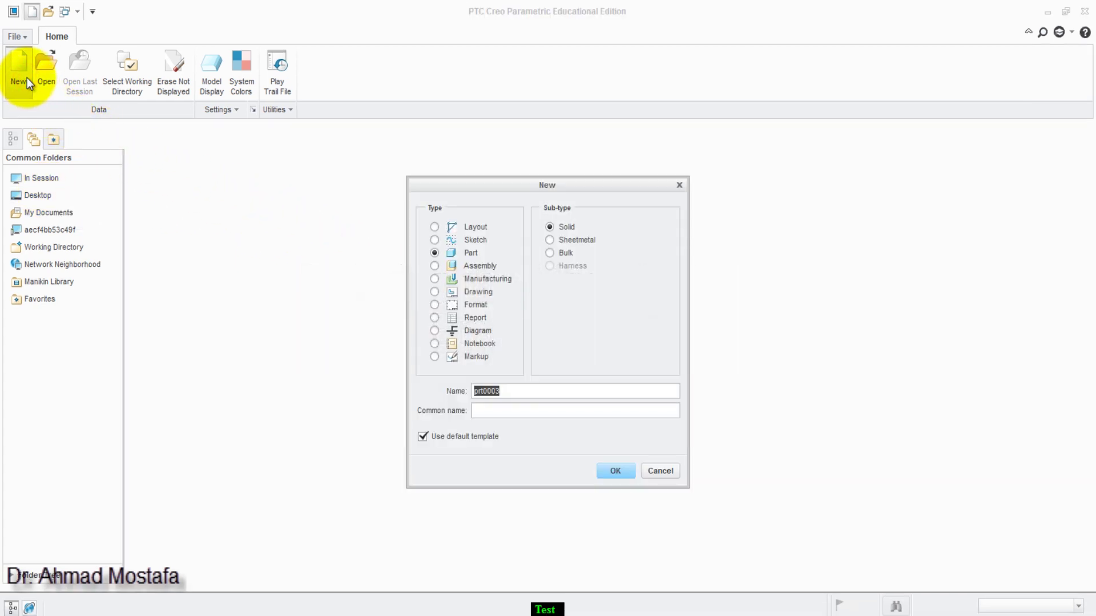
left_click(469, 279)
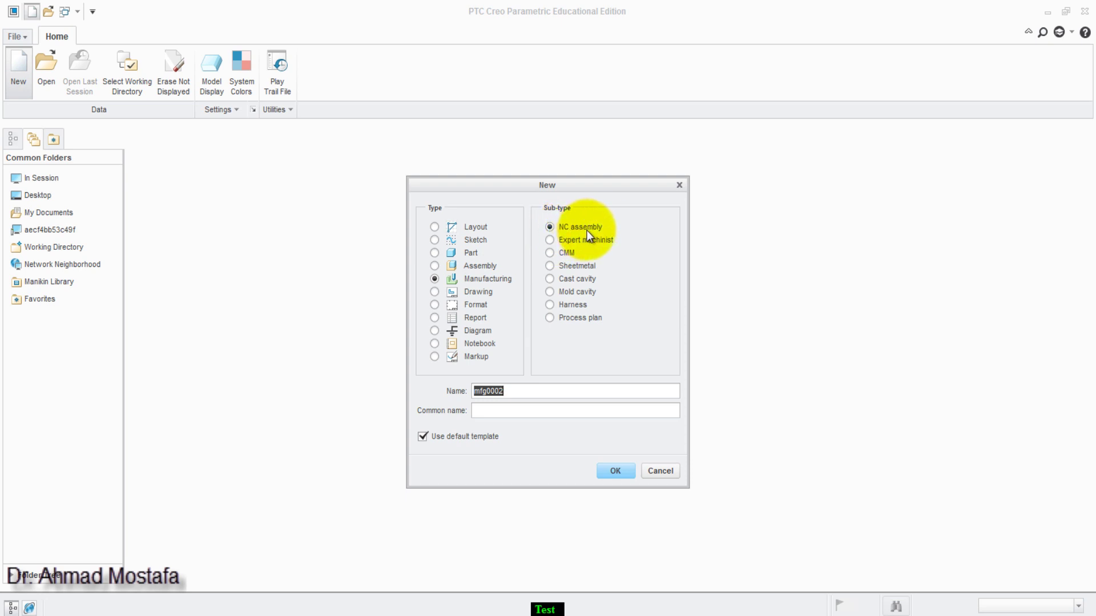
left_click(424, 437)
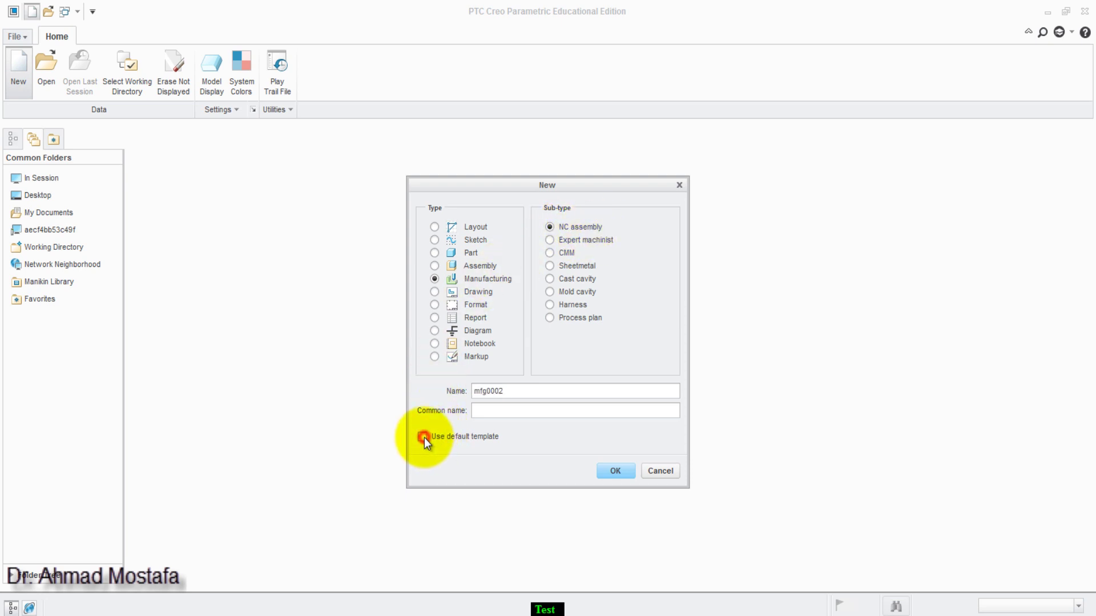
left_click(616, 471)
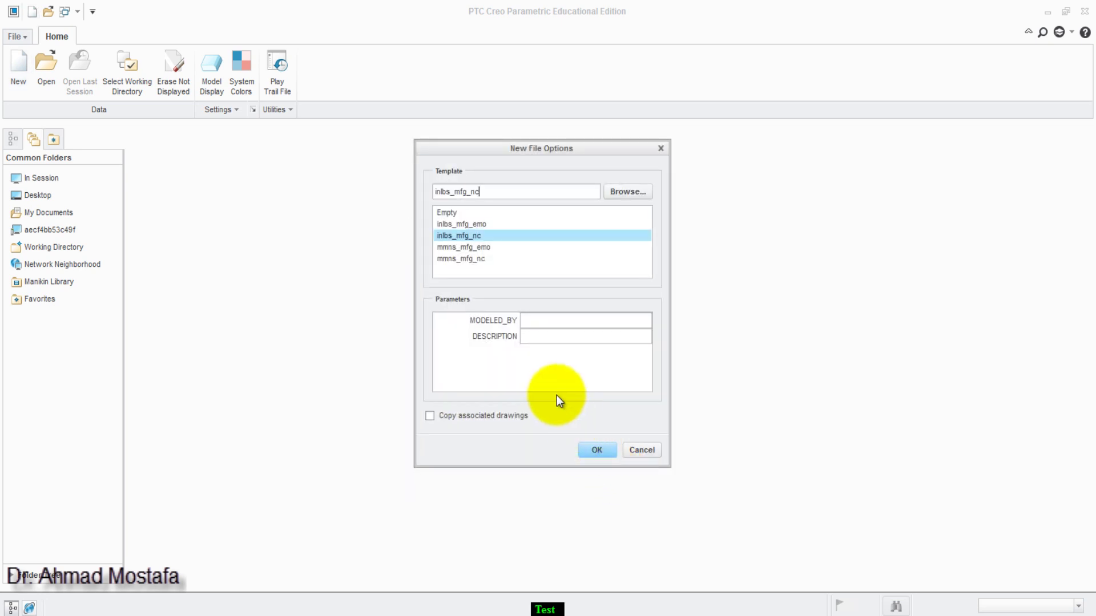
left_click(475, 260)
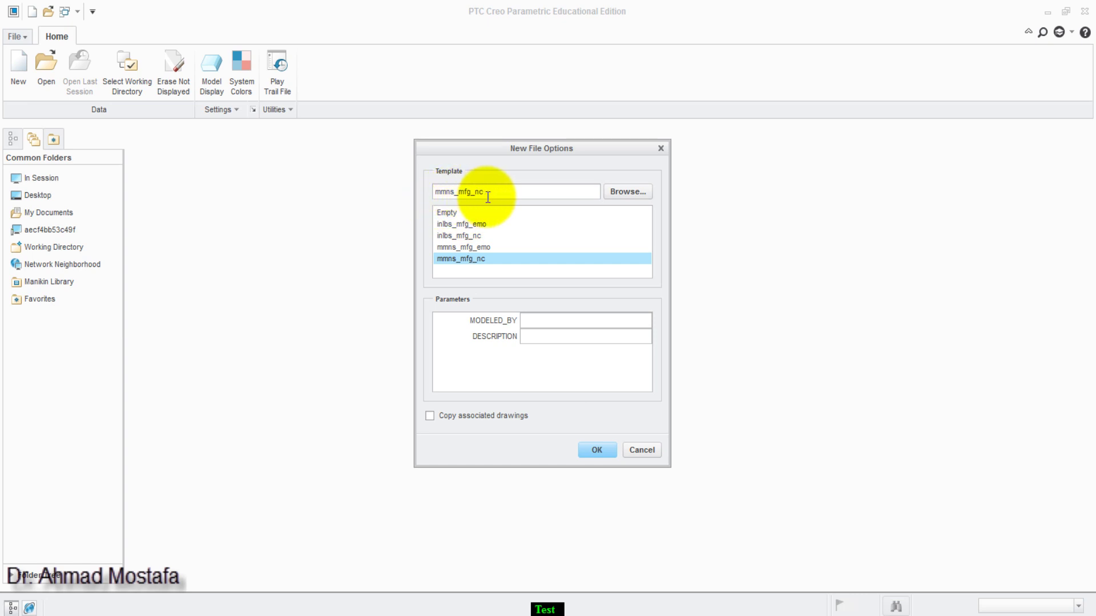
left_click(608, 454)
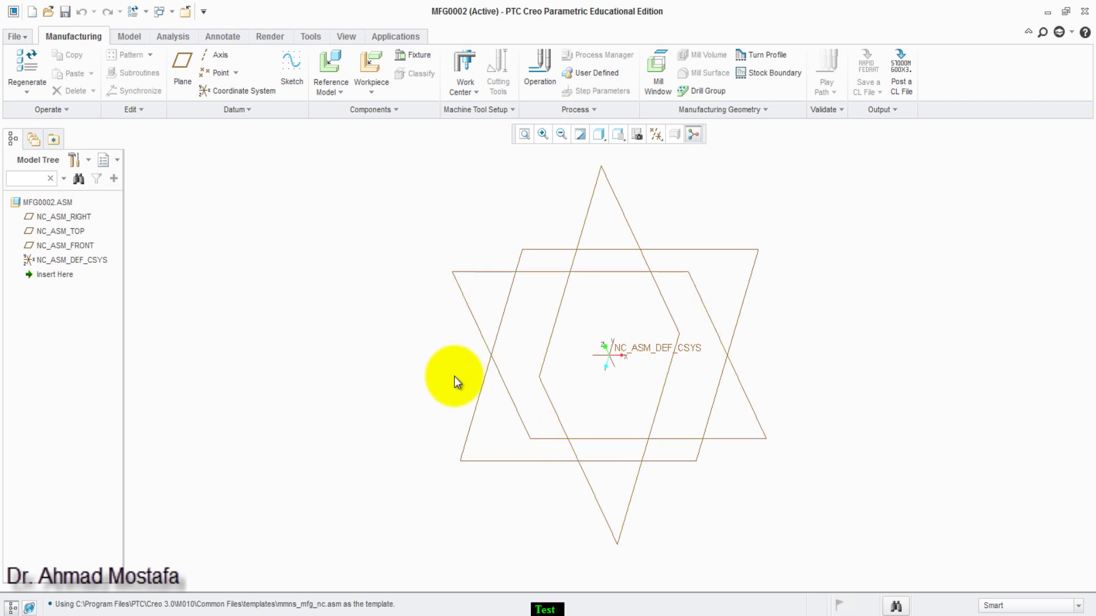
- Assemble text1.prt as the reference model and fully constrain it with a Default placement
left_click(341, 92)
left_click(368, 109)
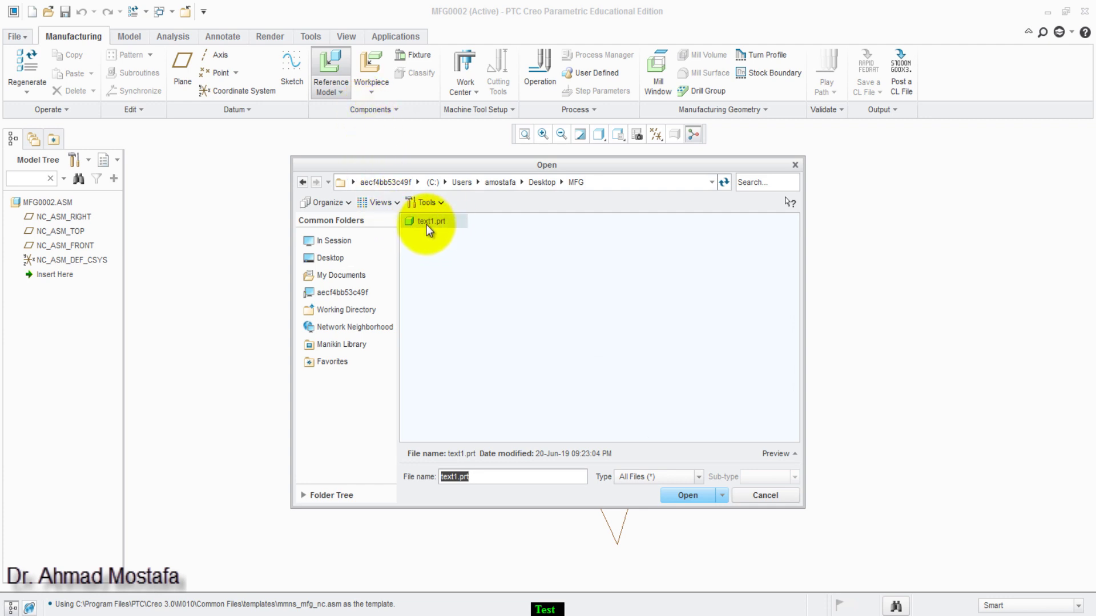
left_click(426, 225)
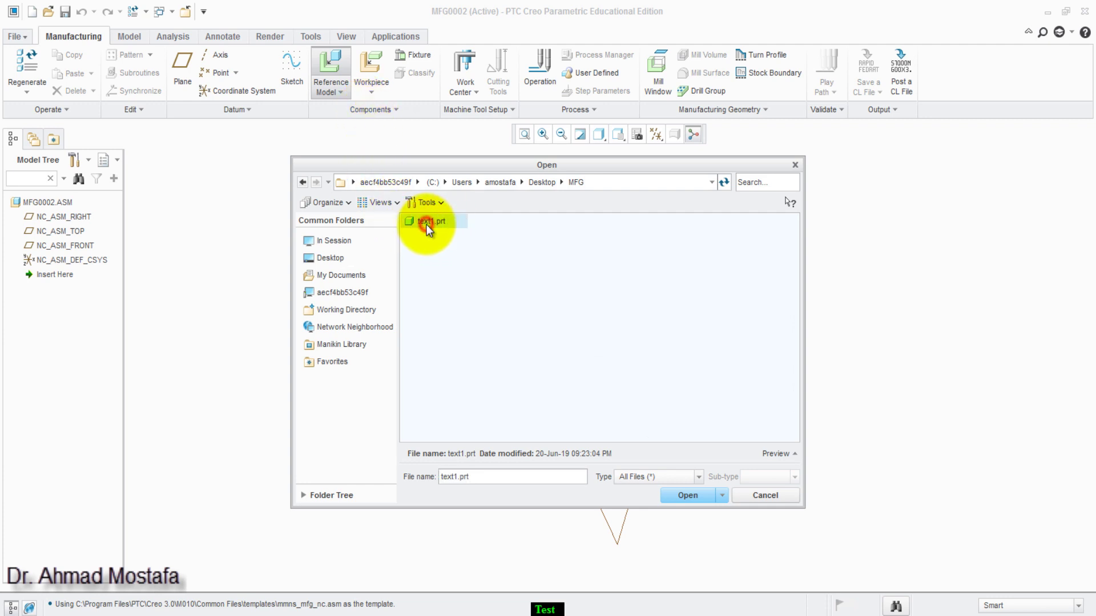
left_click(683, 494)
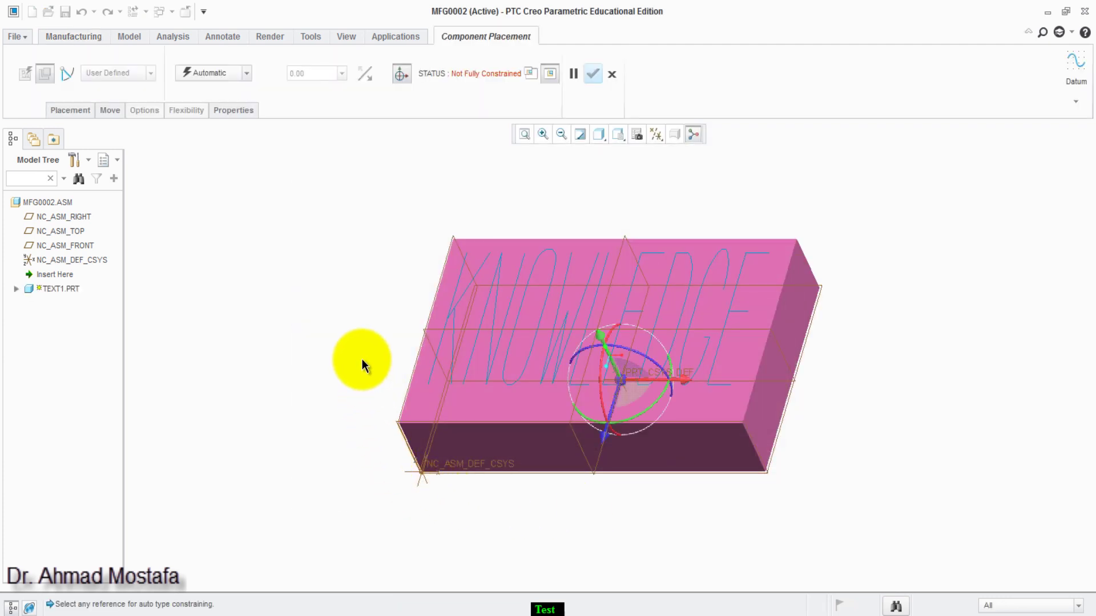
left_click(248, 78)
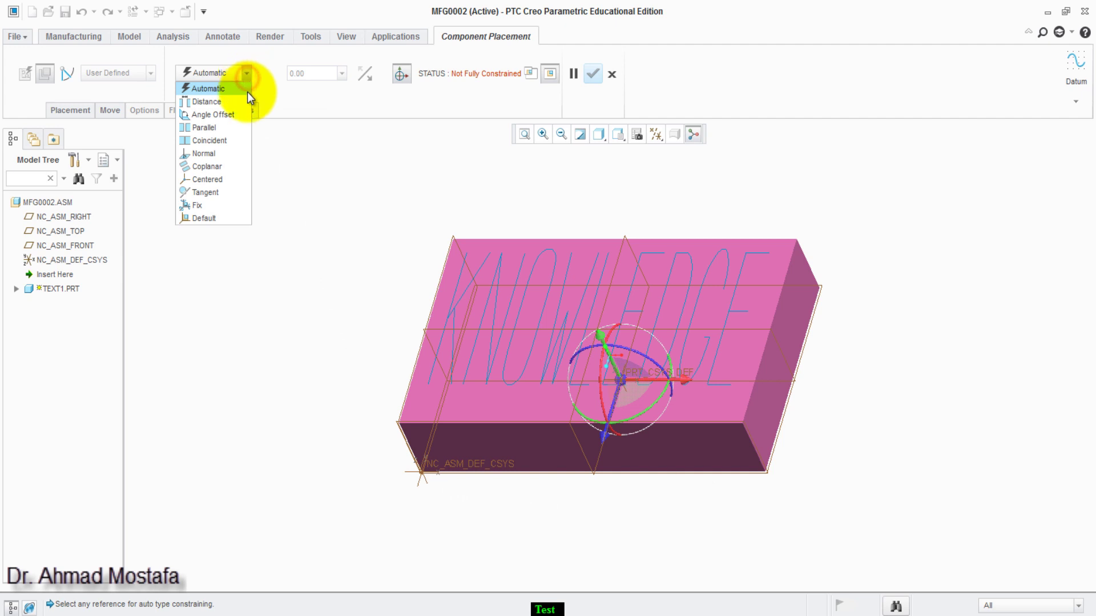
left_click(227, 220)
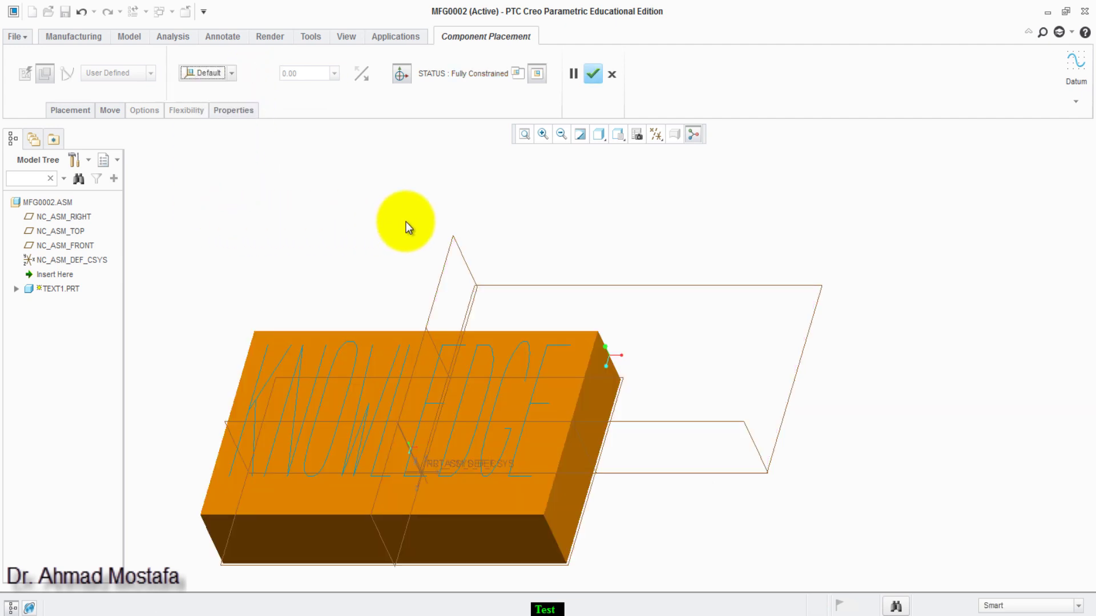
left_click(593, 73)
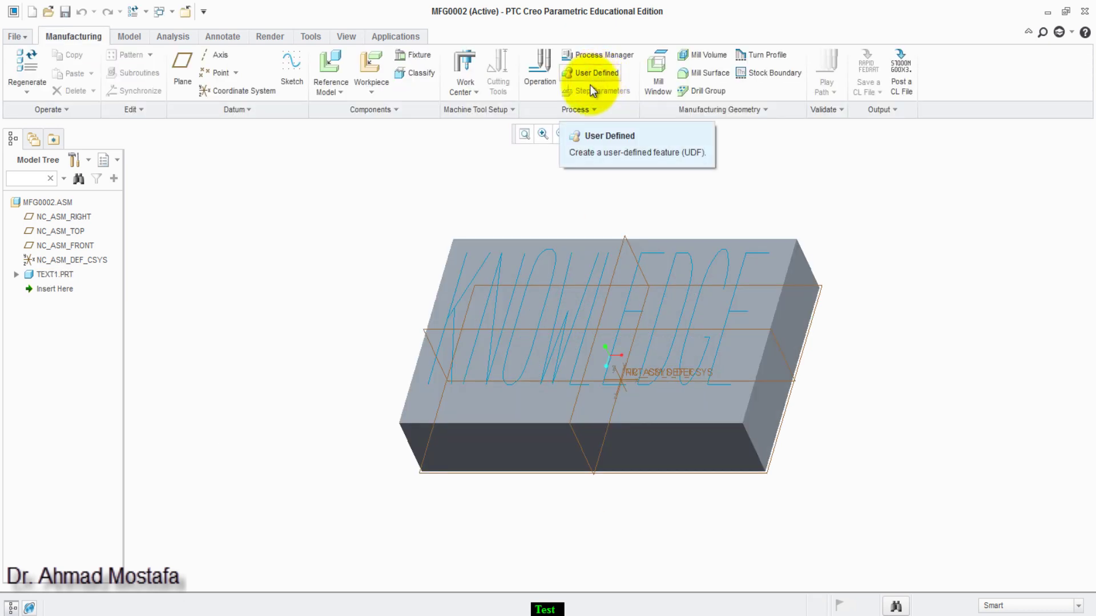
- Start a coordinate system at the block's front-left top corner, referencing the top, left side and front faces
left_click(243, 95)
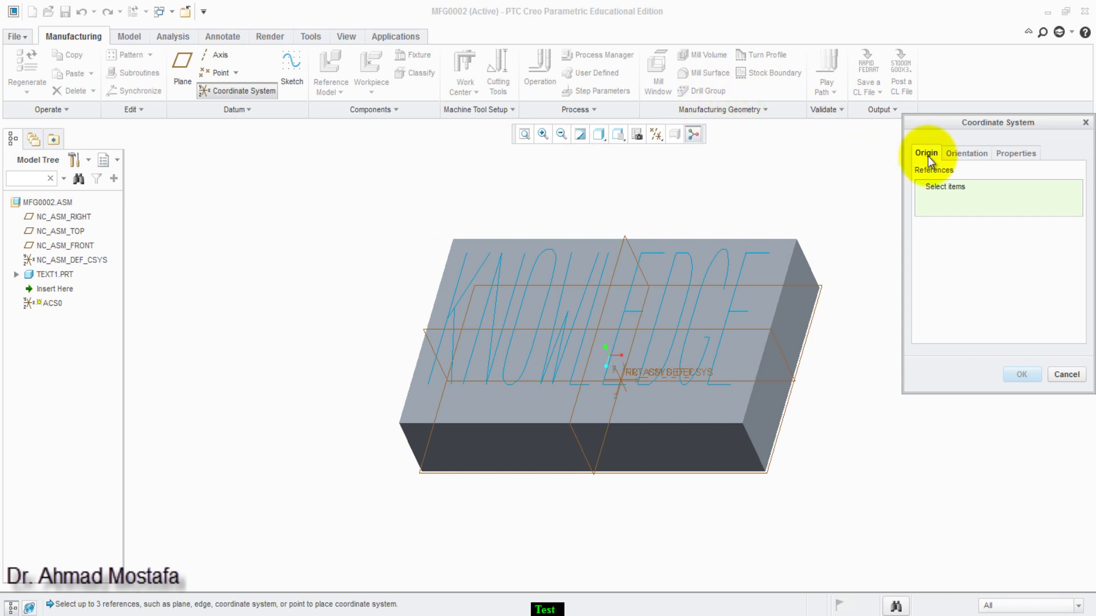
left_click(773, 266)
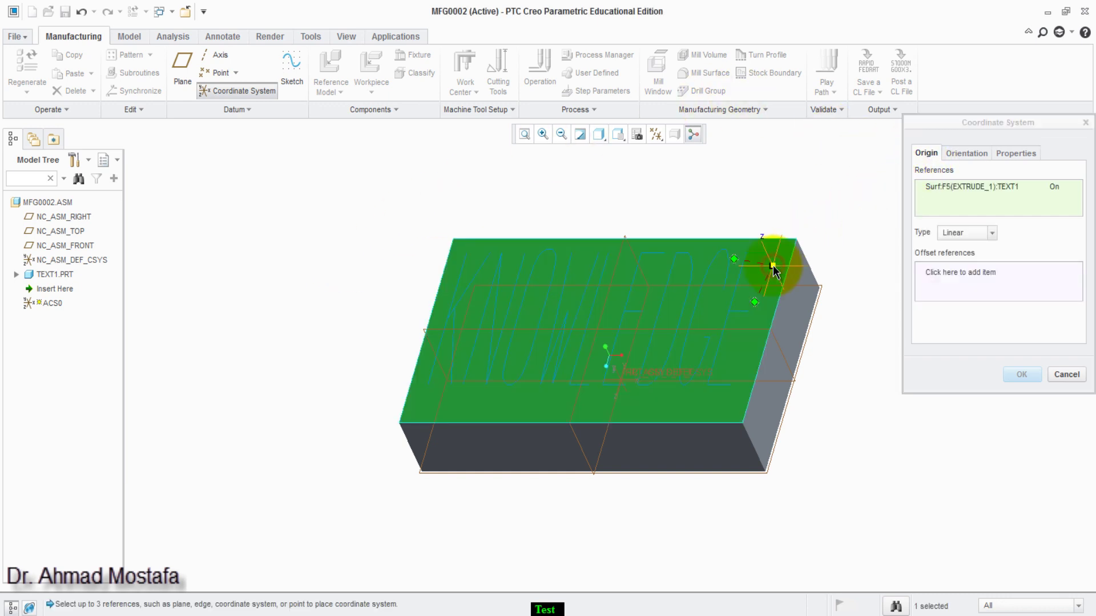
middle_click_drag(668, 372, 711, 372)
left_click(420, 320, "ctrl")
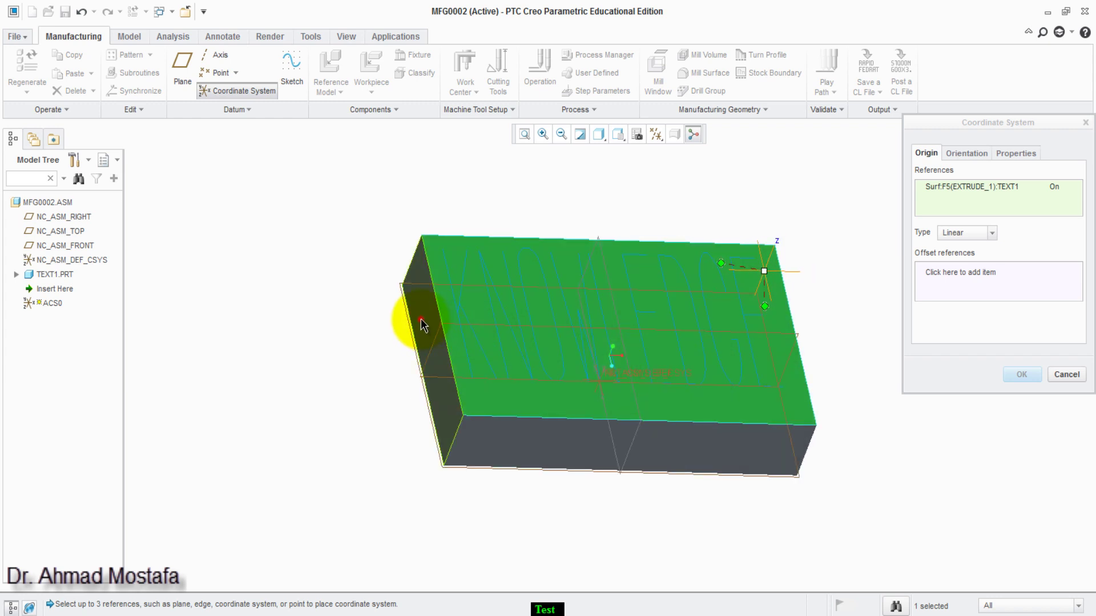
left_click(511, 447, "ctrl")
middle_click_drag(557, 398, 519, 413)
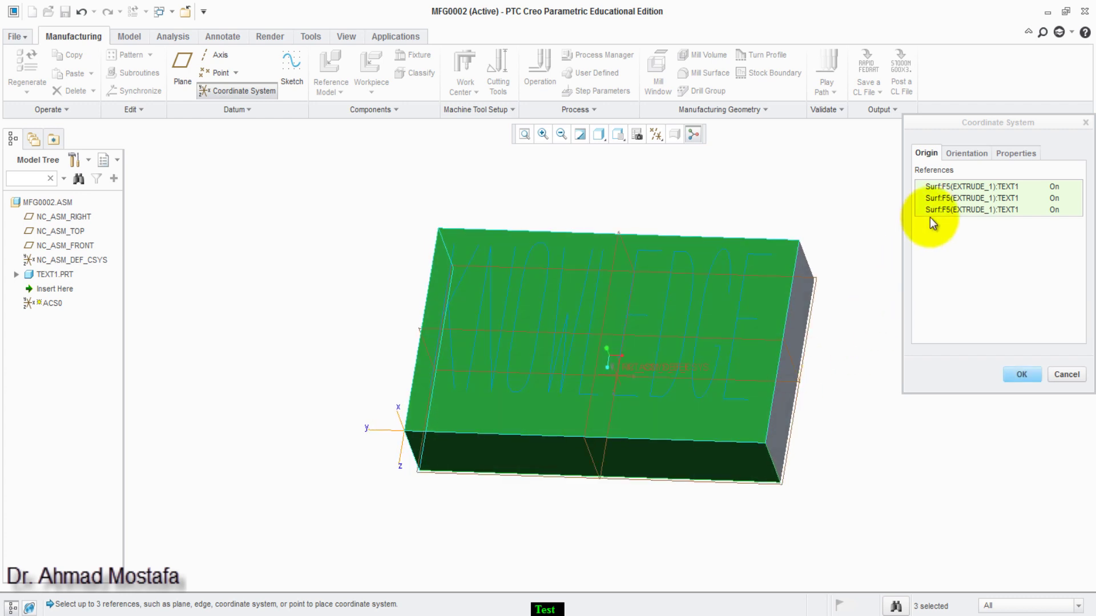
- Orient the coordinate system with Z determined by the first surface and the projected X direction flipped, and create it
left_click(962, 155)
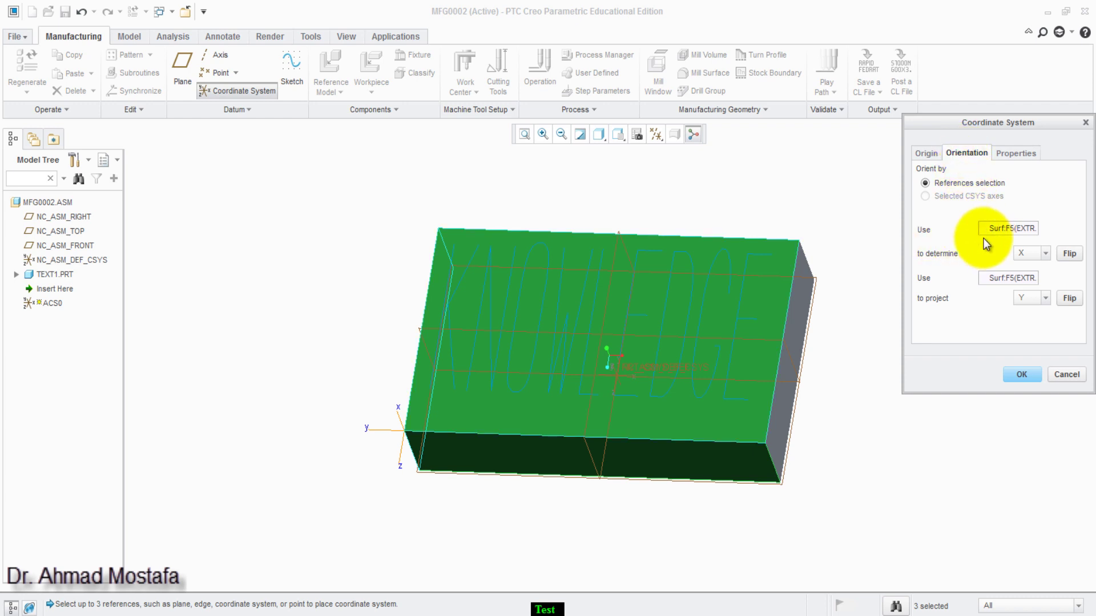
left_click(1047, 255)
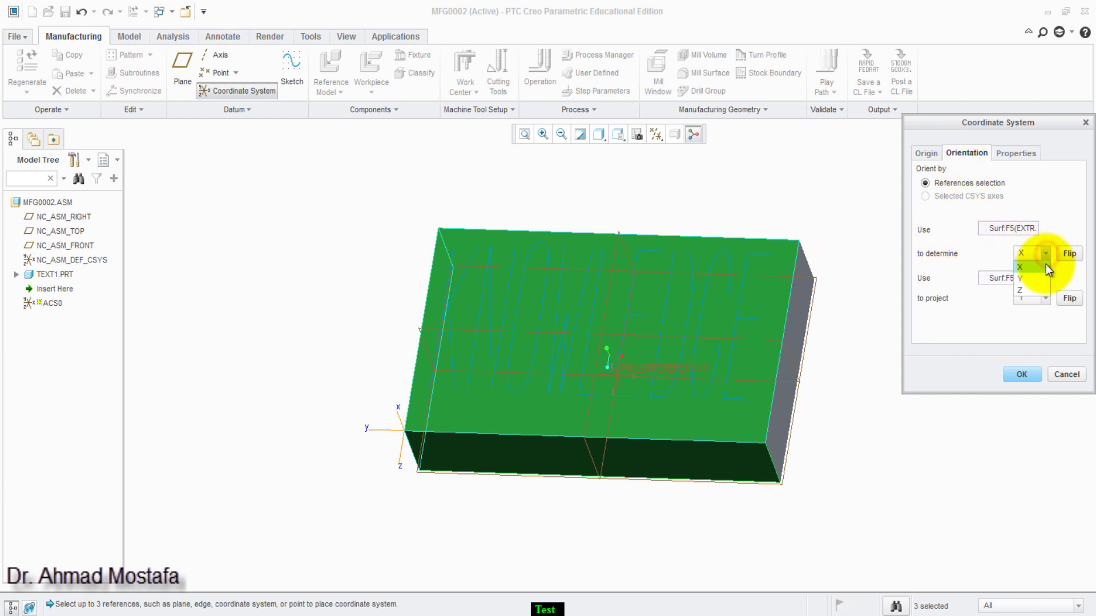
left_click(1044, 291)
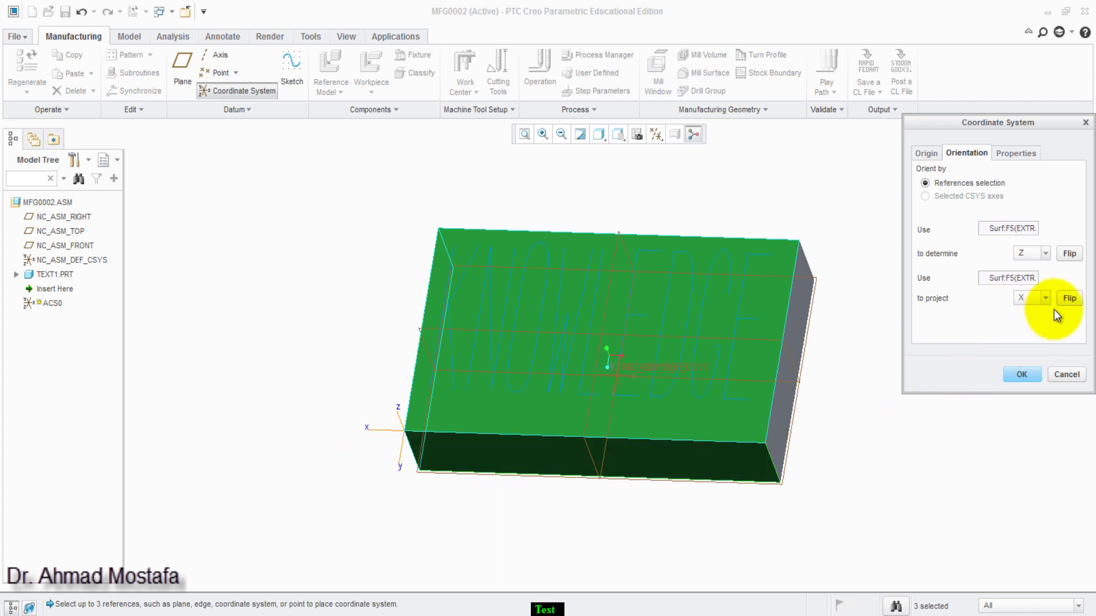
left_click(1070, 299)
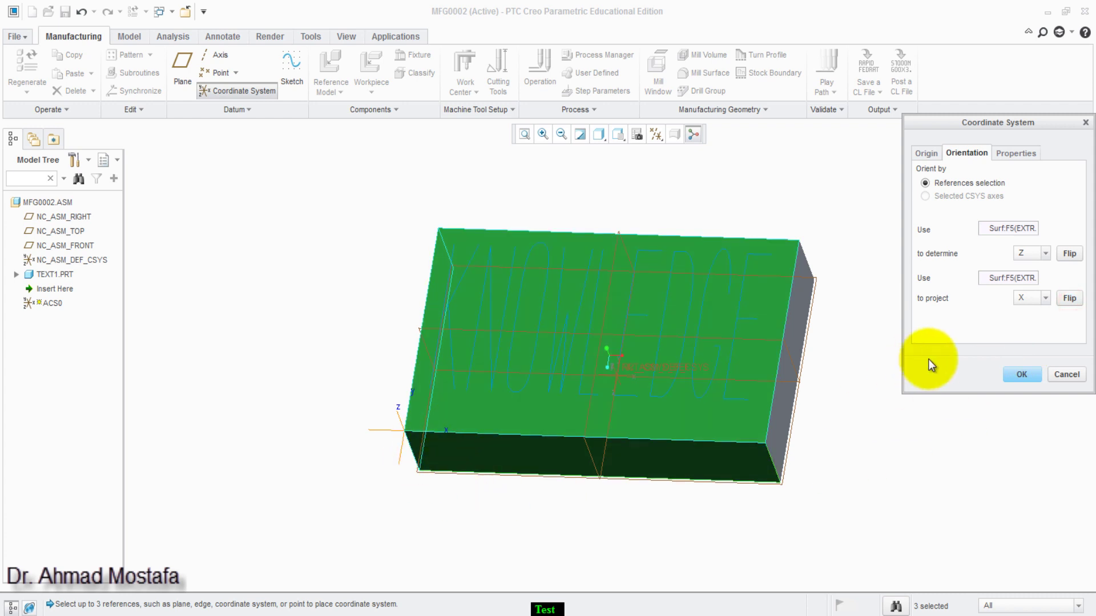
left_click(1021, 374)
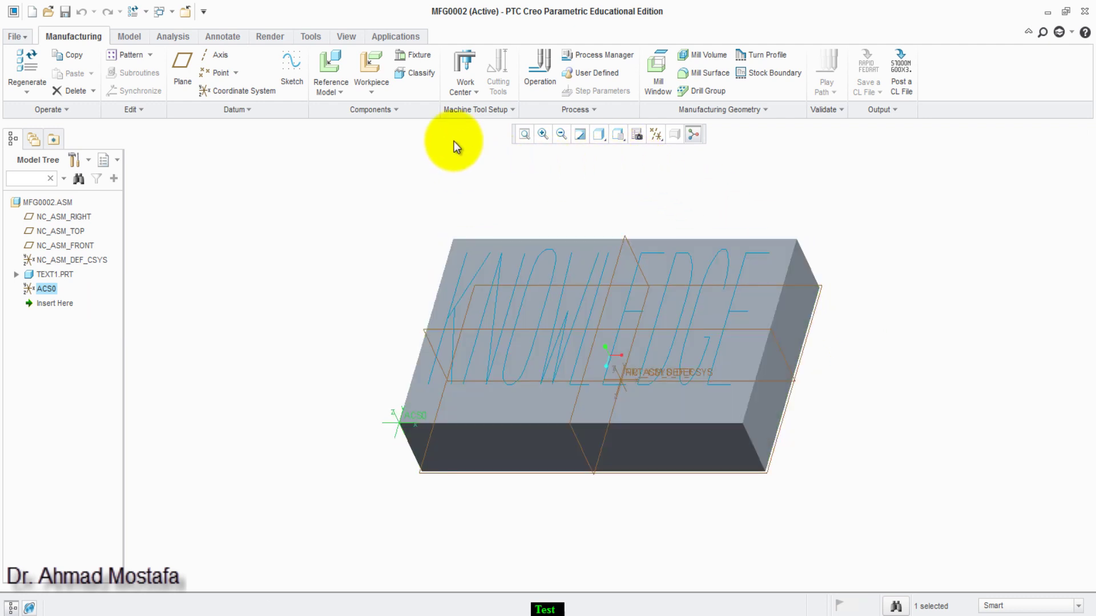
- Create a 3-axis Mill work center, keeping the name MILL01 and its default settings
left_click(470, 89)
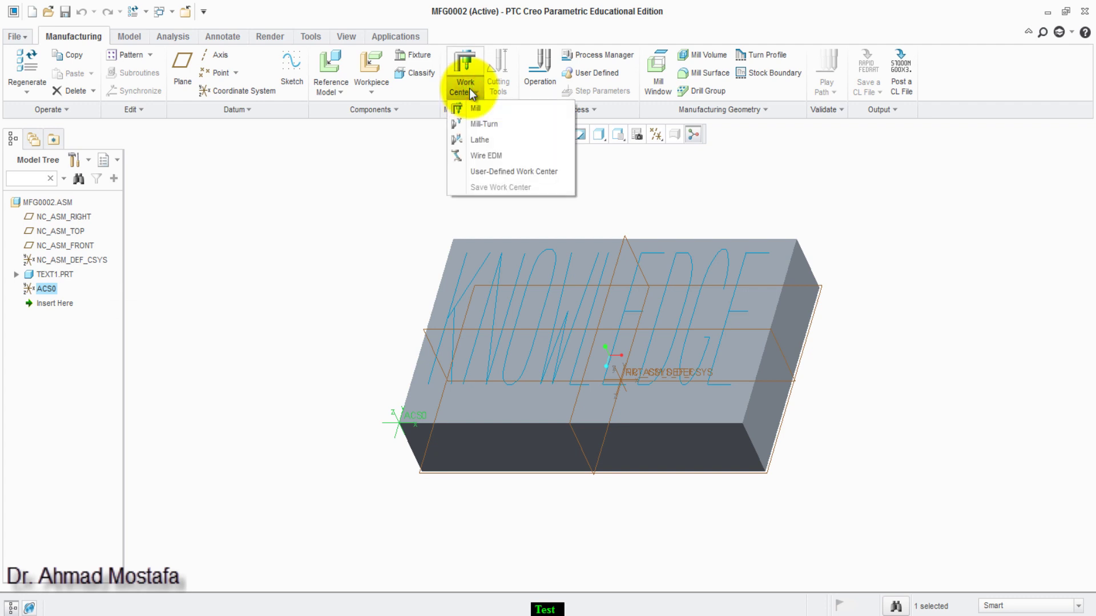
left_click(517, 111)
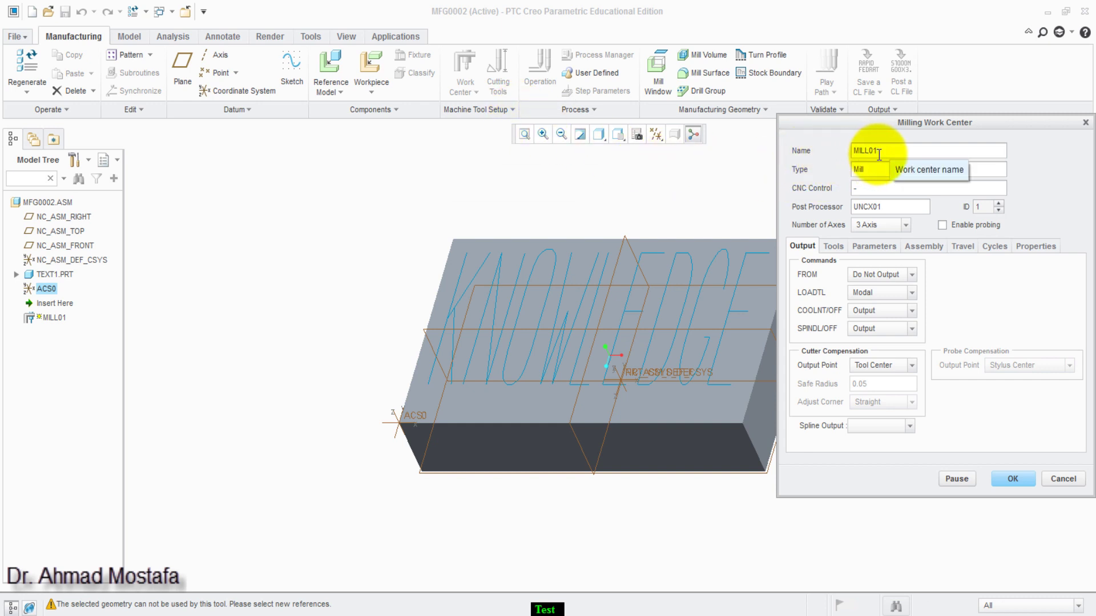
double_click(857, 151)
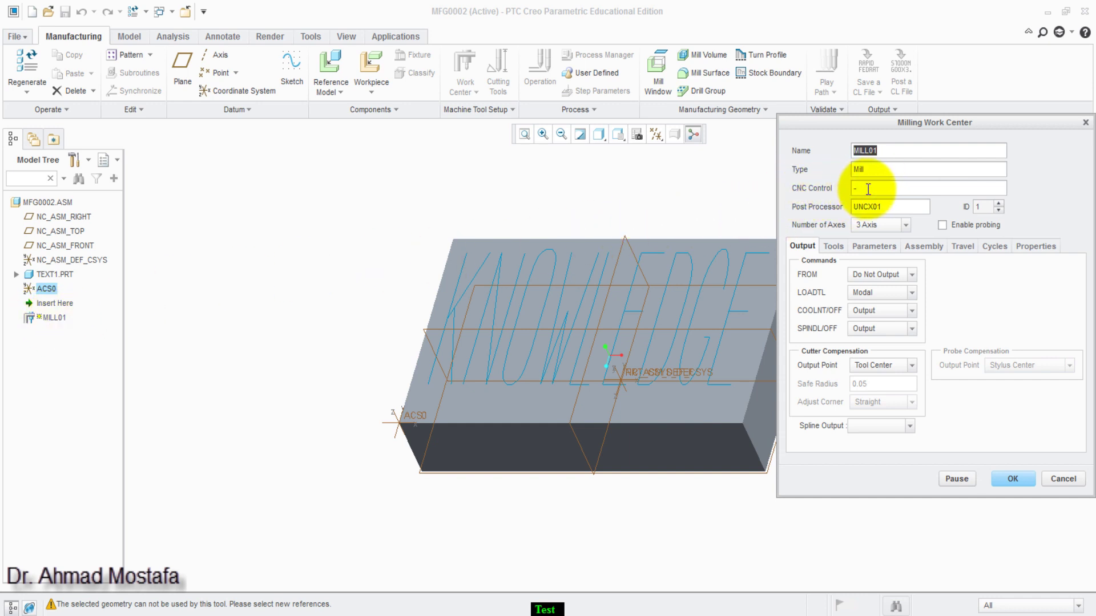
left_click(1000, 477)
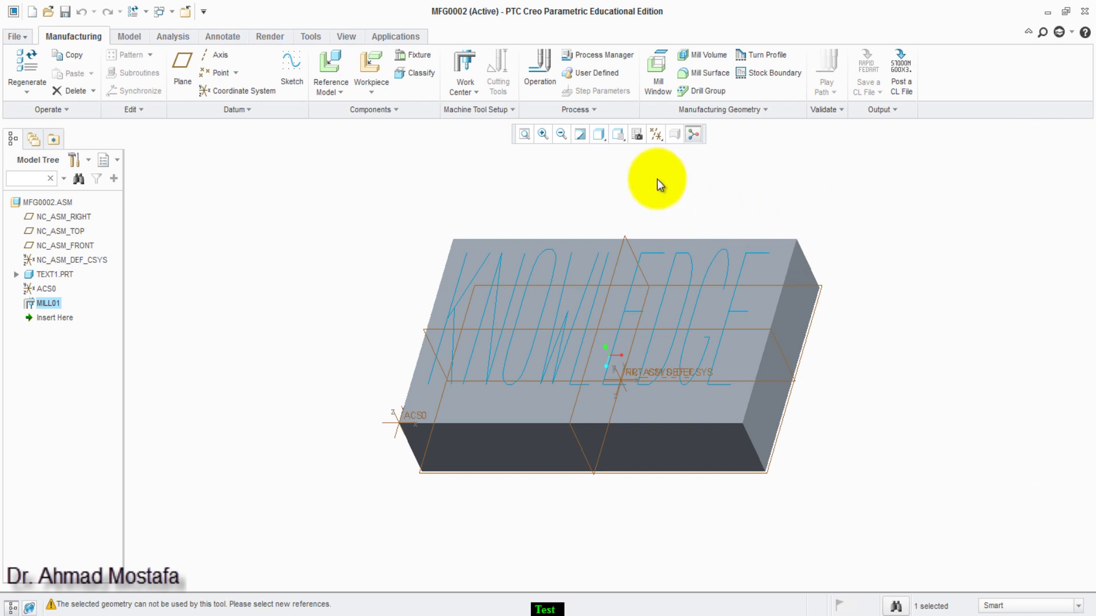
- Start a machining operation on work center MILL01 with ACS0 as its coordinate system
left_click(540, 74)
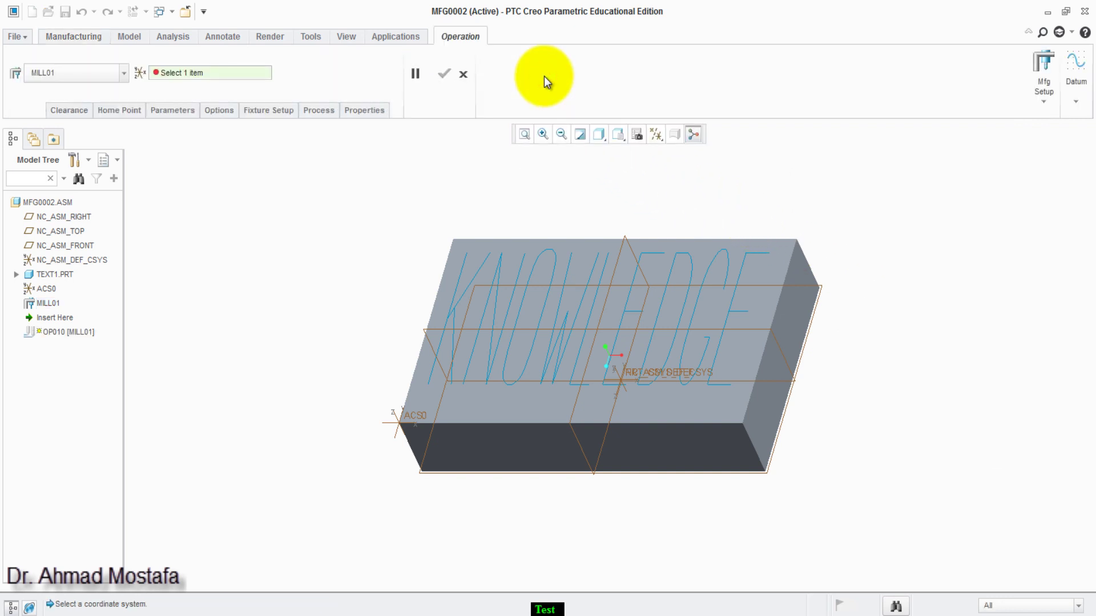
left_click(122, 69)
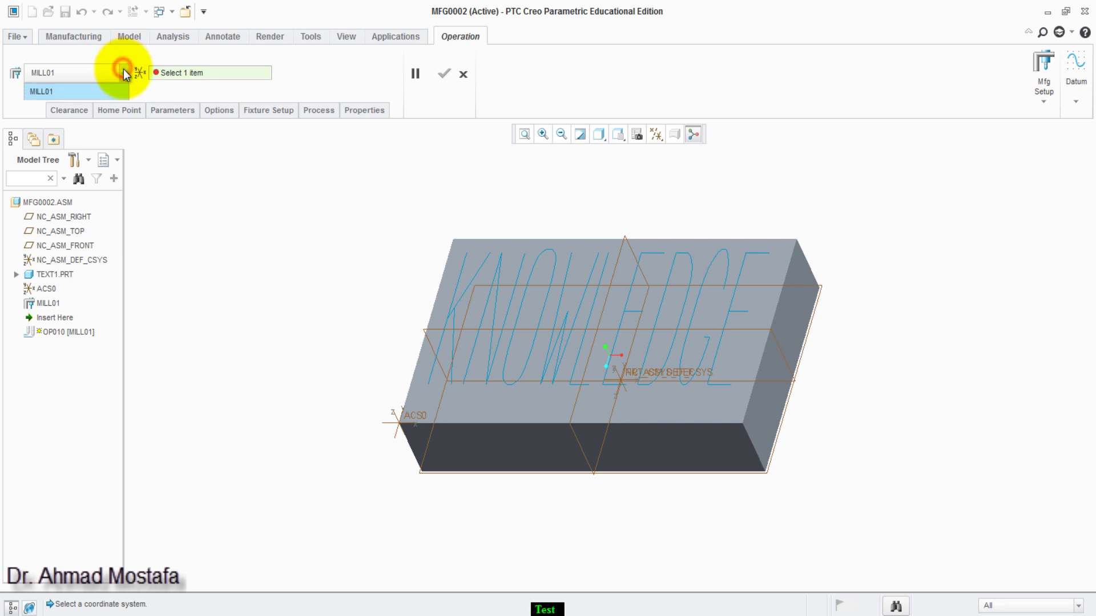
left_click(94, 94)
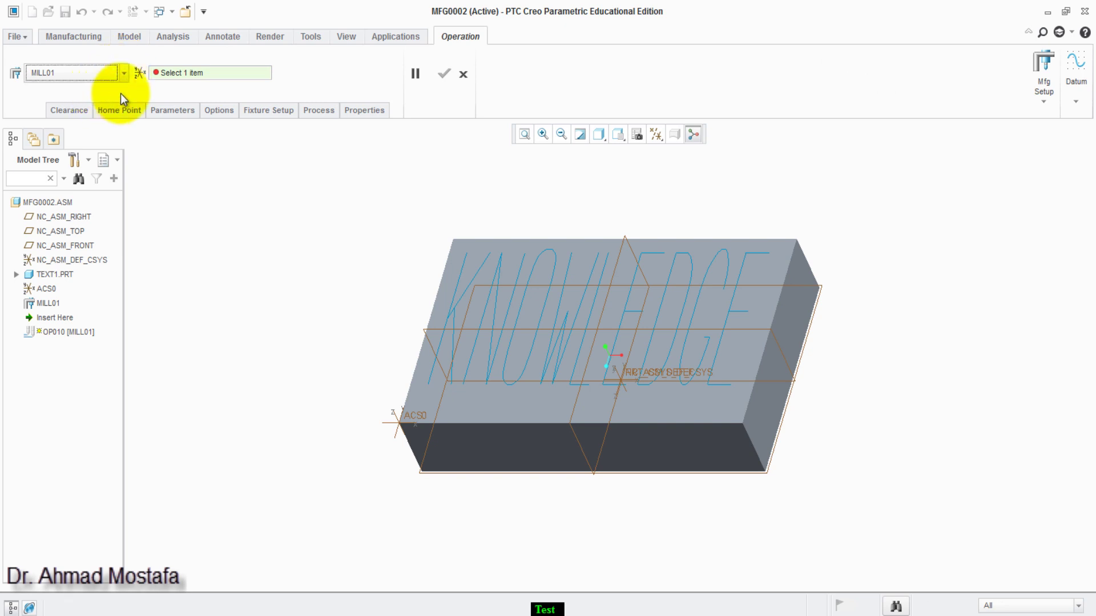
left_click(183, 72)
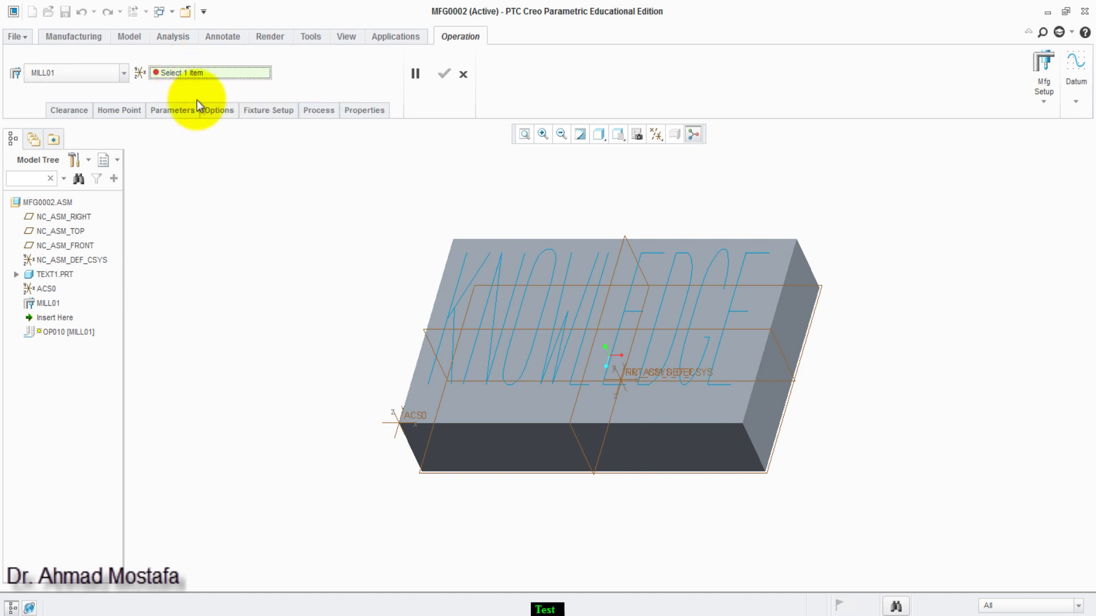
left_click(50, 290)
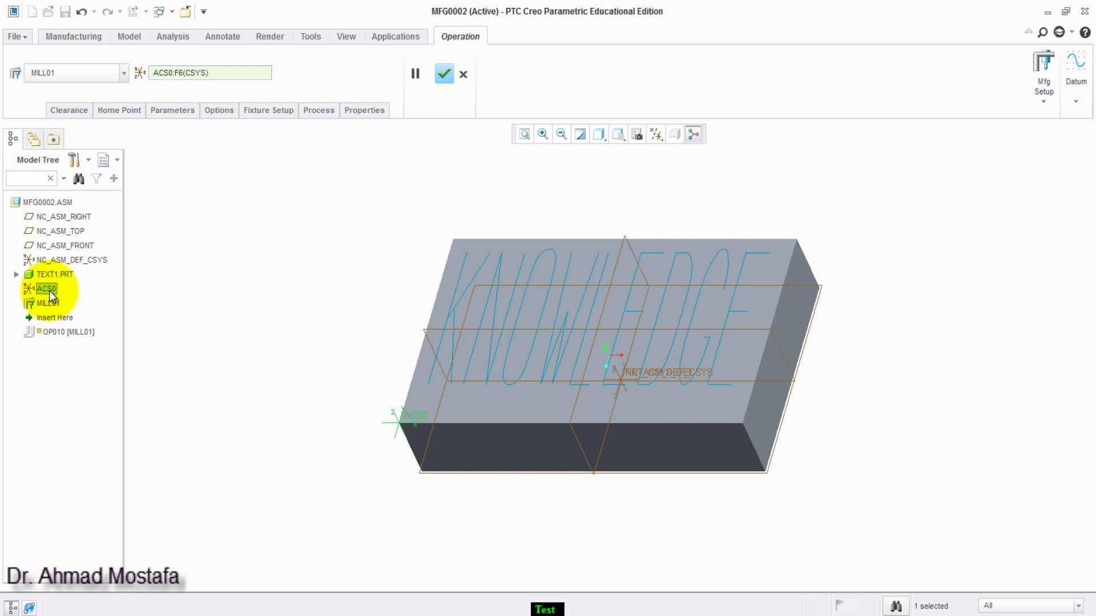
- Define the operation's clearance as a plane 10 mm above the block's top face, keeping the tolerance at 1.00, and complete the operation
left_click(69, 110)
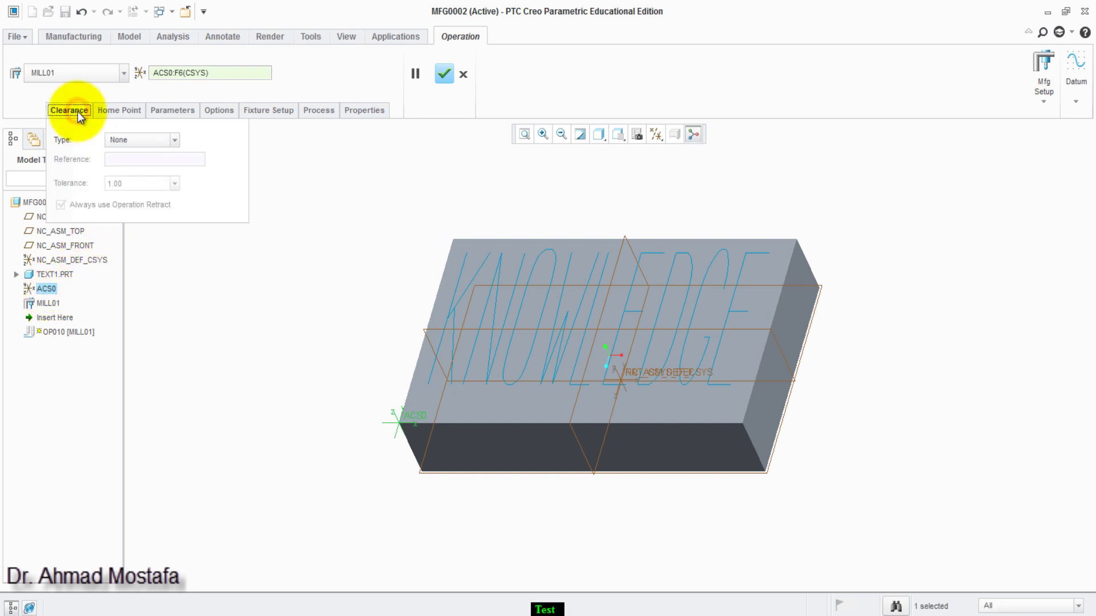
left_click(173, 141)
left_click(166, 154)
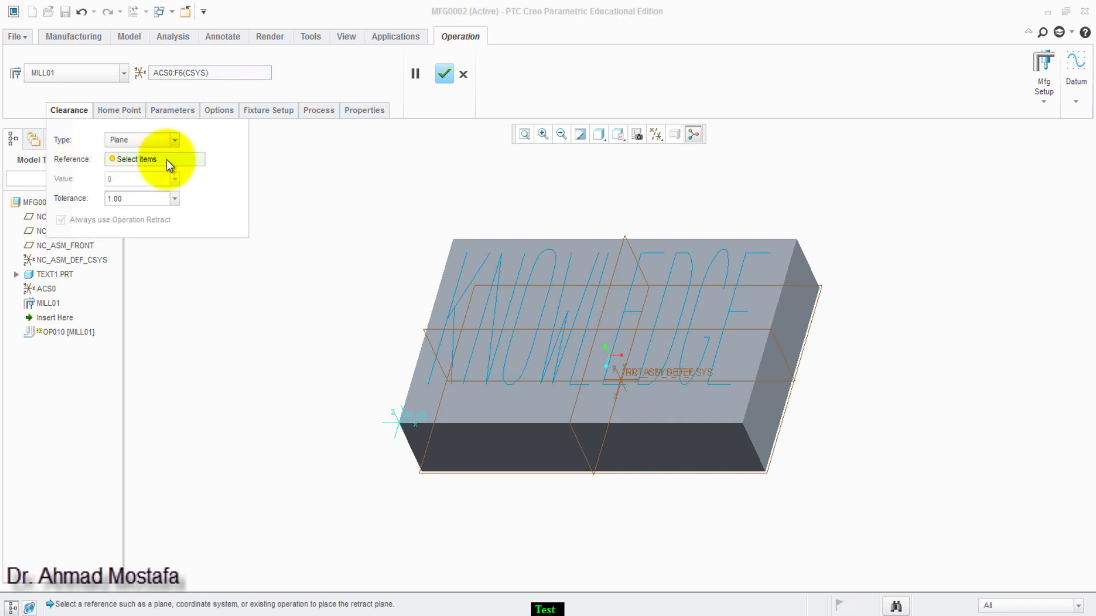
left_click(167, 160)
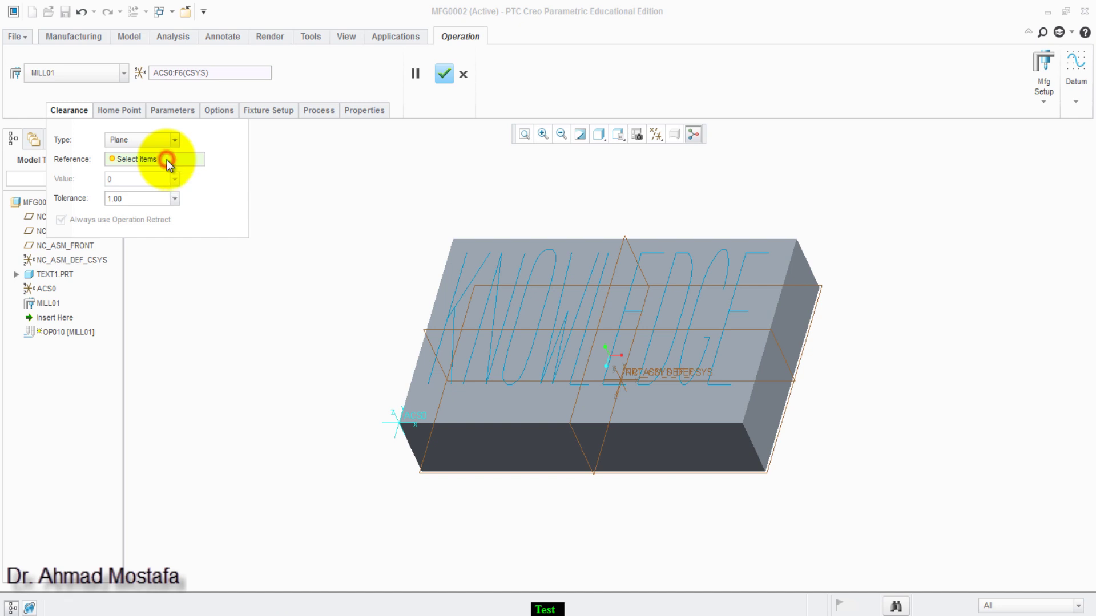
left_click(512, 413)
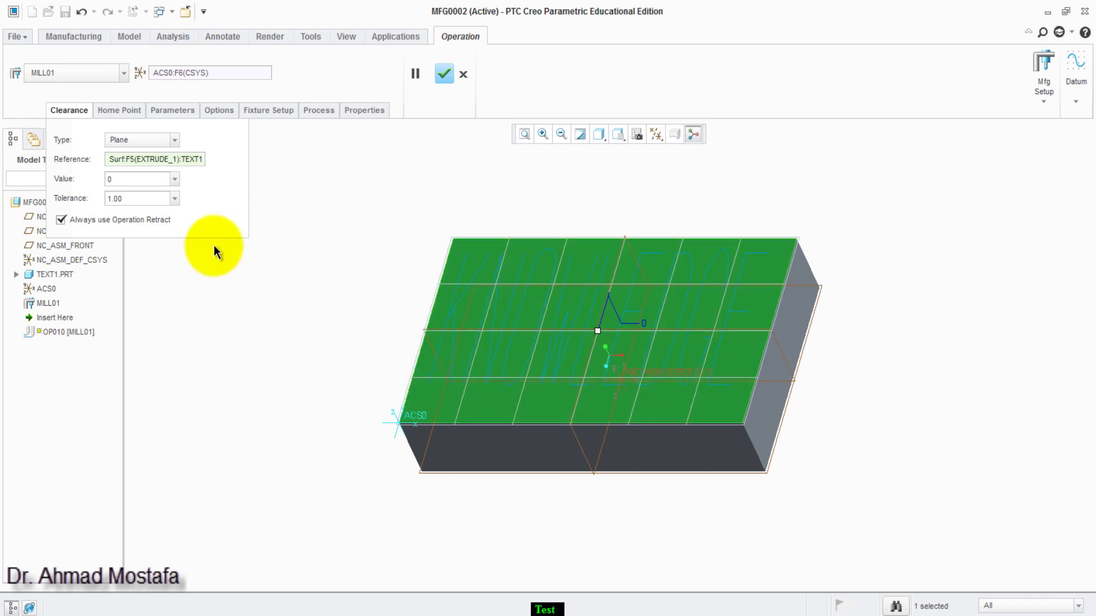
left_click(128, 179)
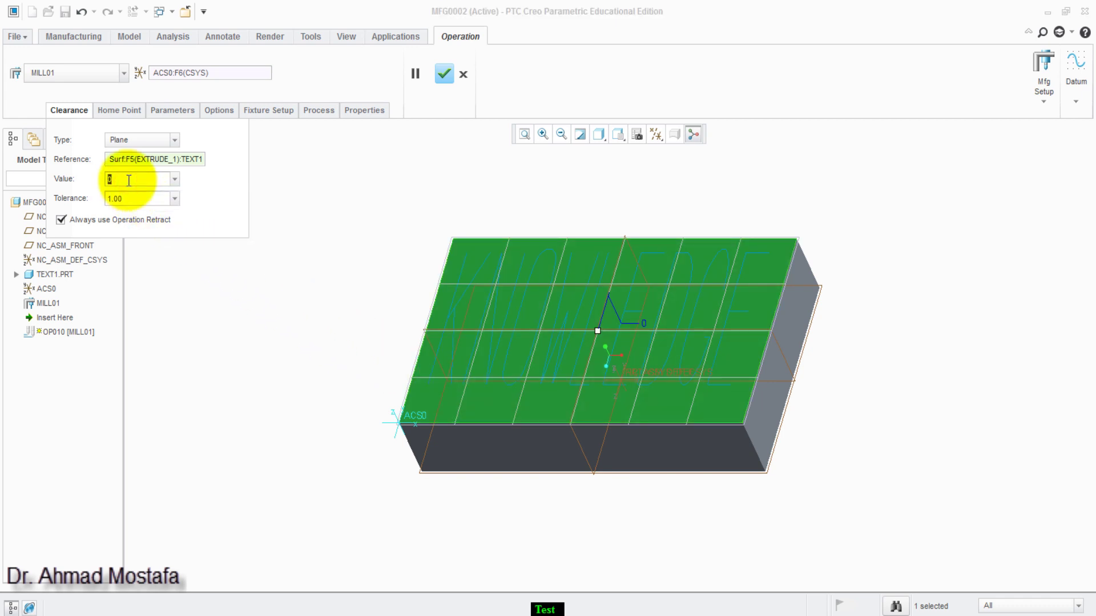
type("1")
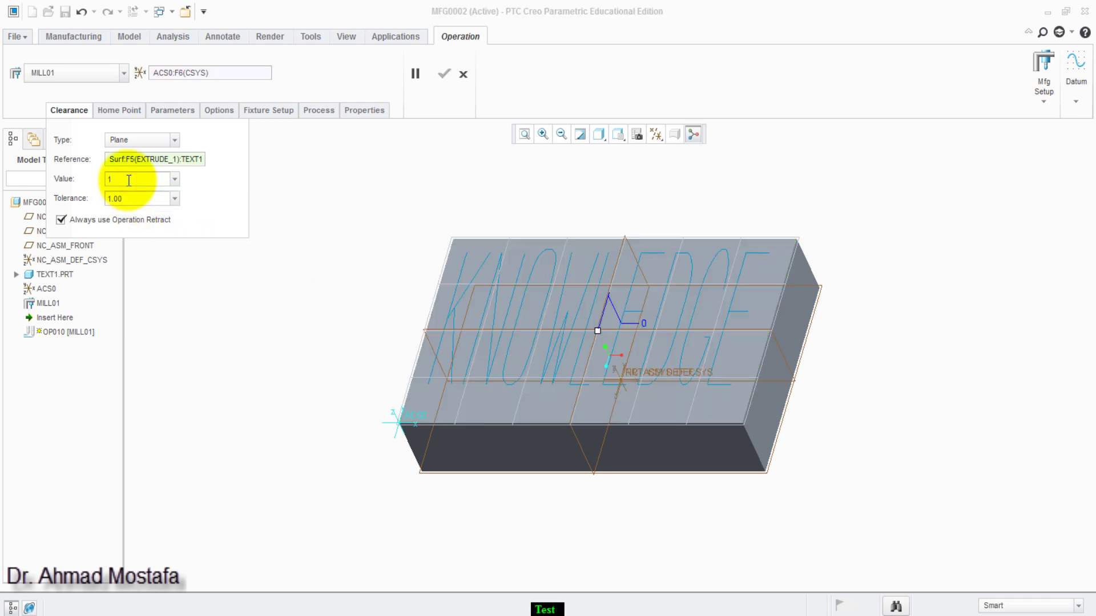
type("0")
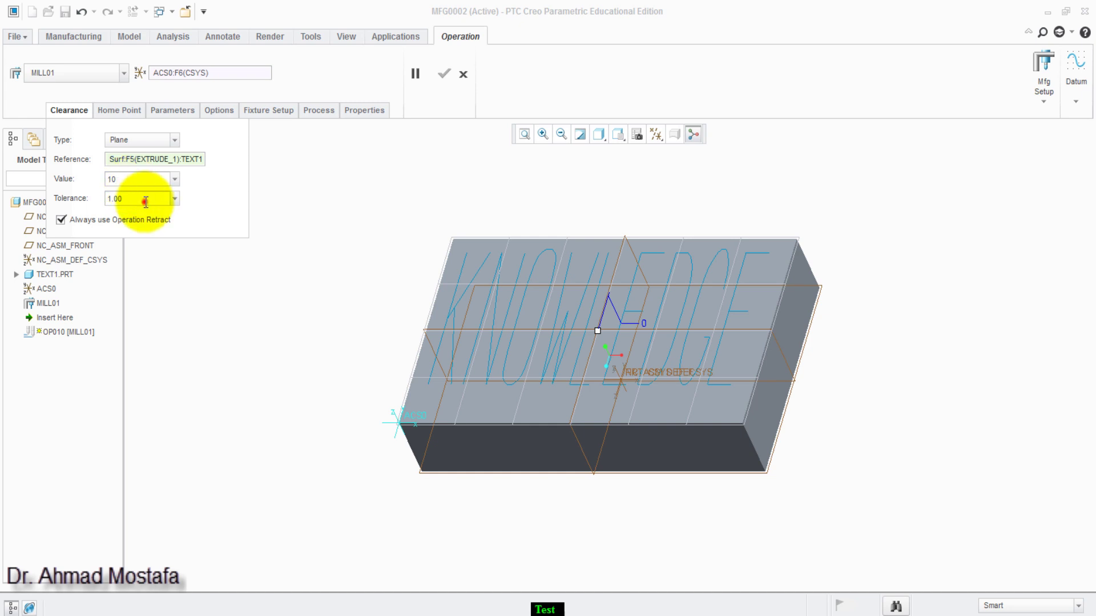
left_click(146, 199)
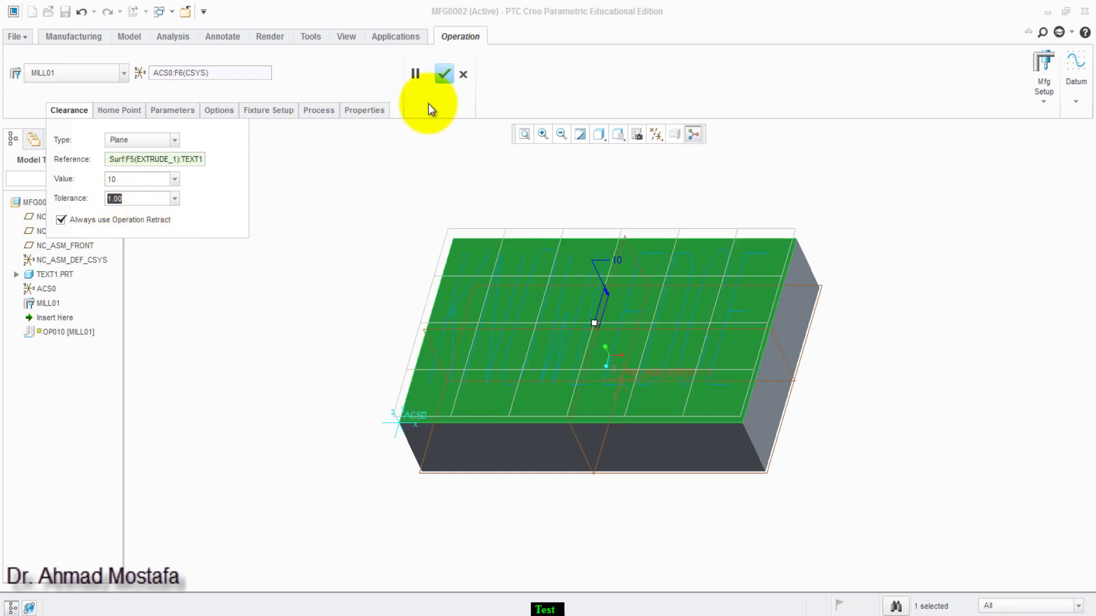
left_click(444, 74)
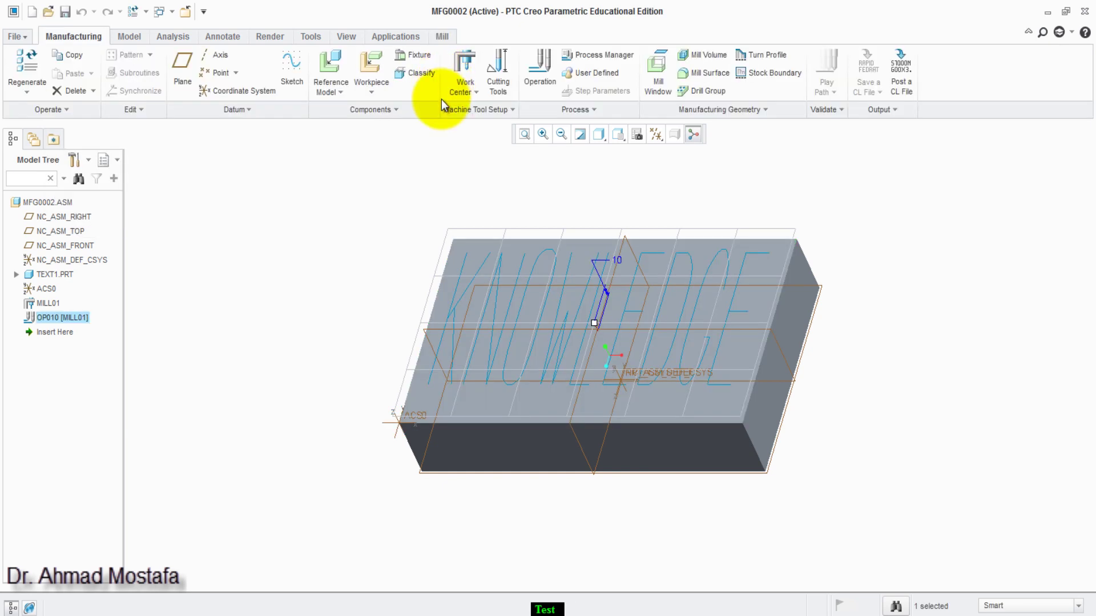
- Set up cutting tool T0001 as a GROOVING tool made of High Speed Steel
left_click(502, 84)
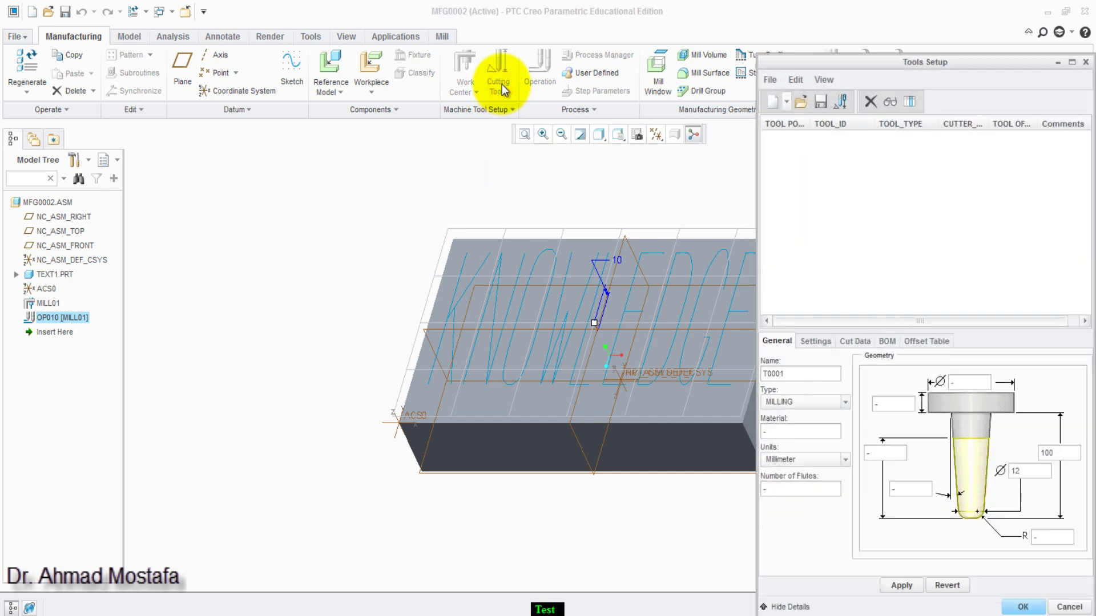
double_click(792, 374)
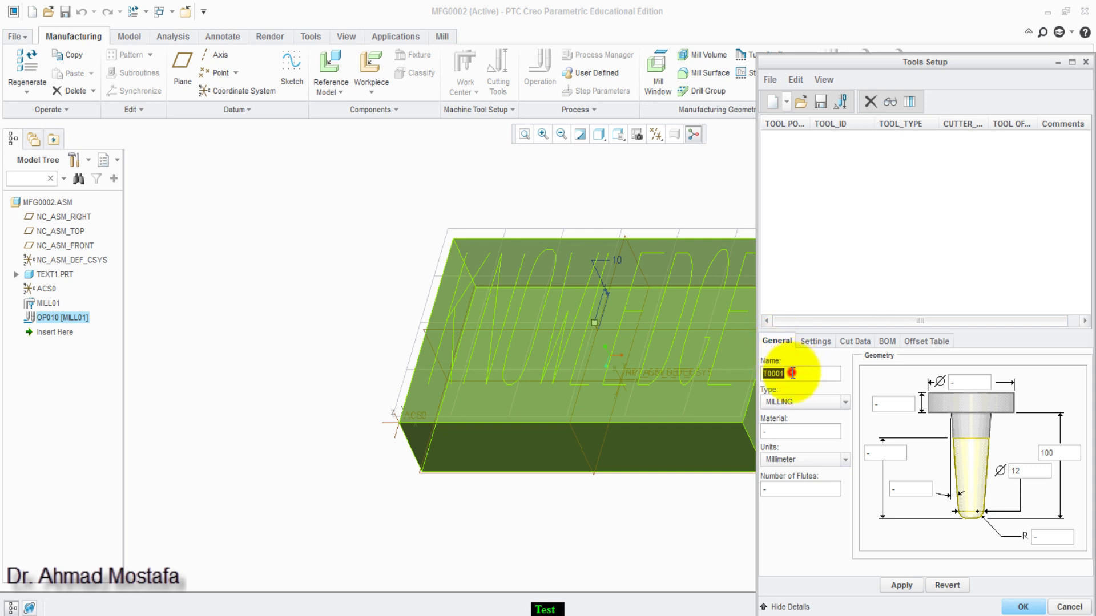
left_click(845, 403)
left_click_drag(844, 440, 847, 477)
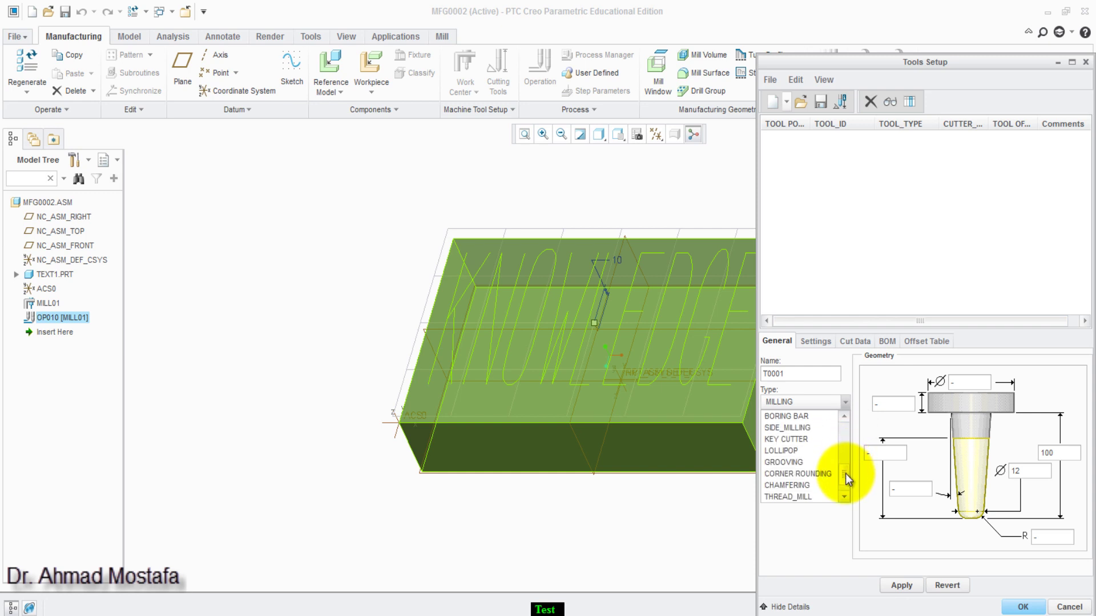
left_click(815, 465)
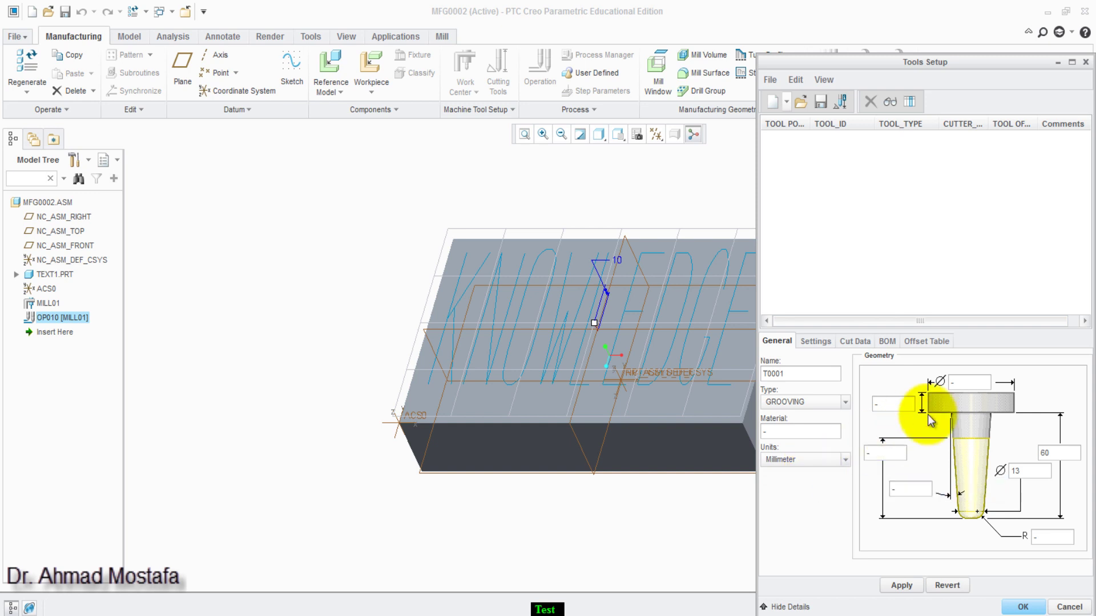
left_click(828, 432)
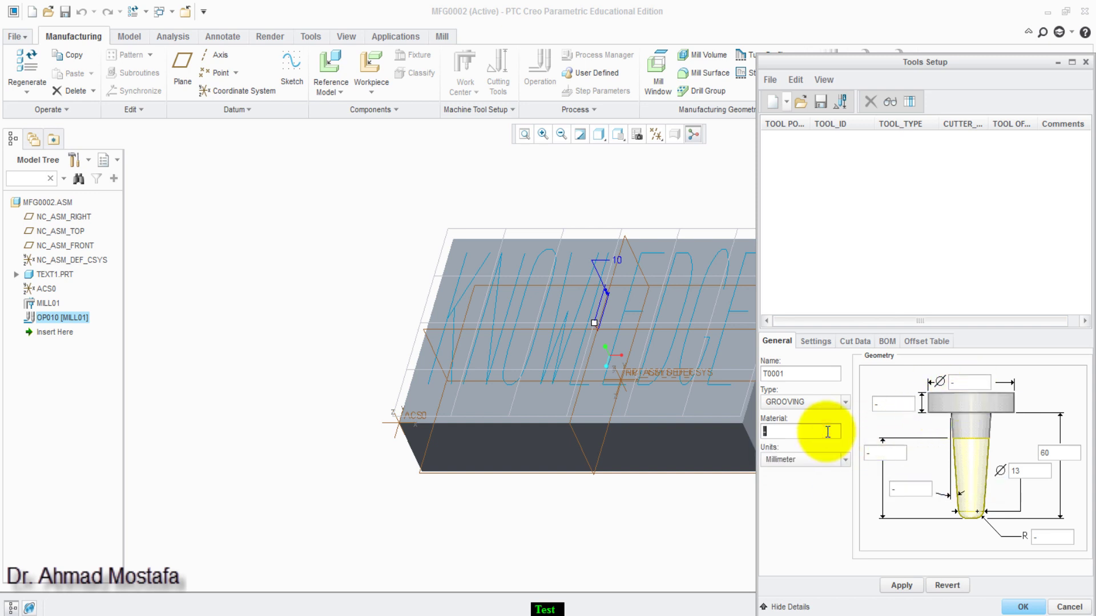
type("High Speed Steel")
- Set the tool's holder diameter to 60 mm, cutter diameter to 10 mm and tip radius to 3 mm
left_click(973, 380)
type("6")
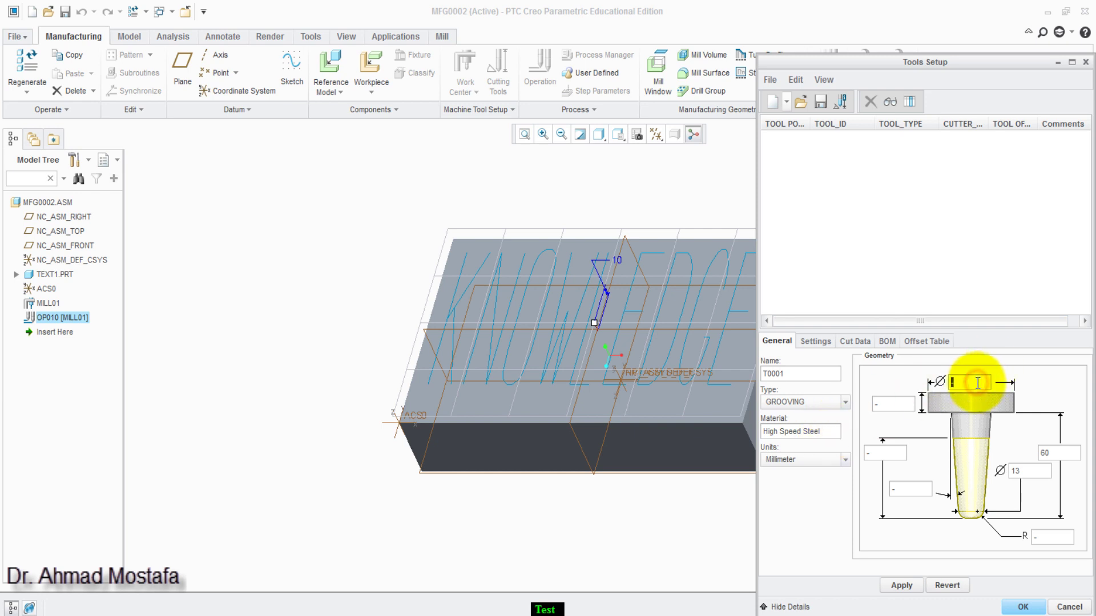
type("0")
double_click(1037, 476)
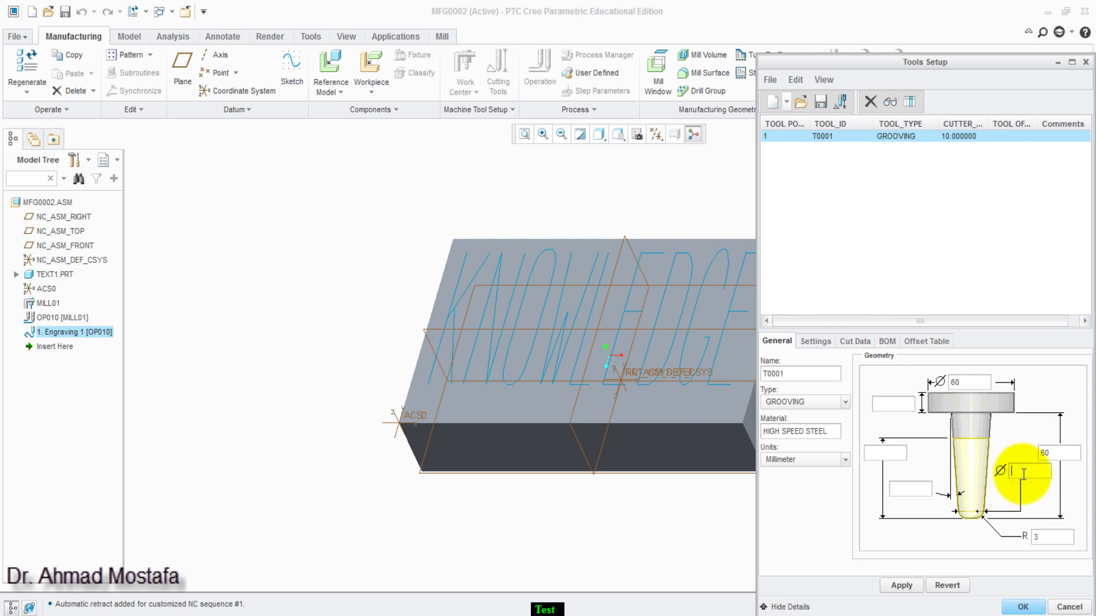
type("10")
left_click(1047, 537)
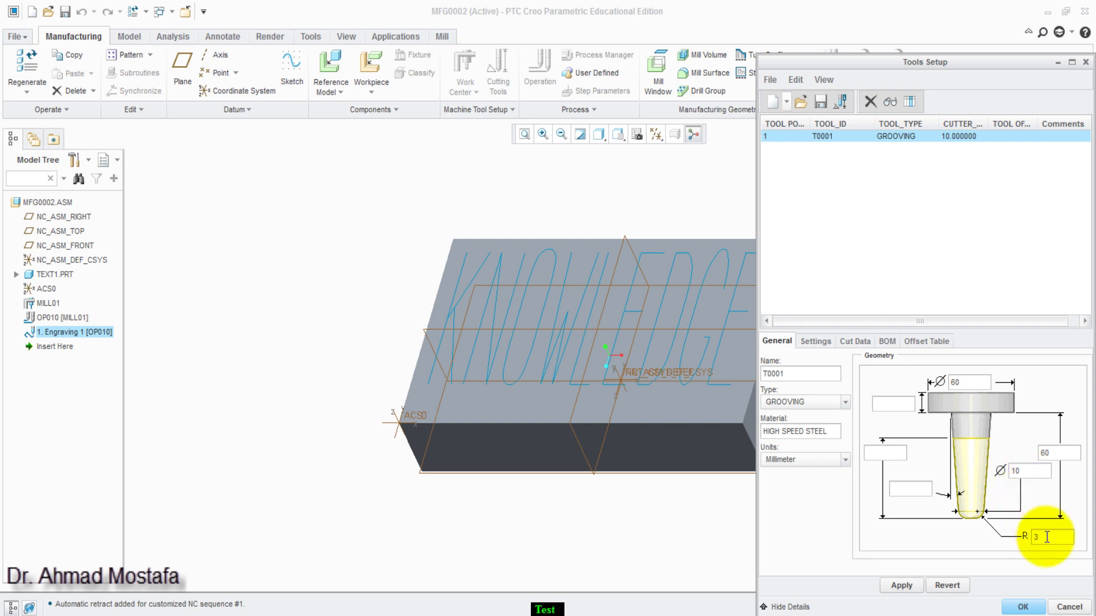
double_click(1048, 537)
- Set the tool's side angle to 2, its cutting length to 40 mm and the holder length to 20 mm
left_click(926, 494)
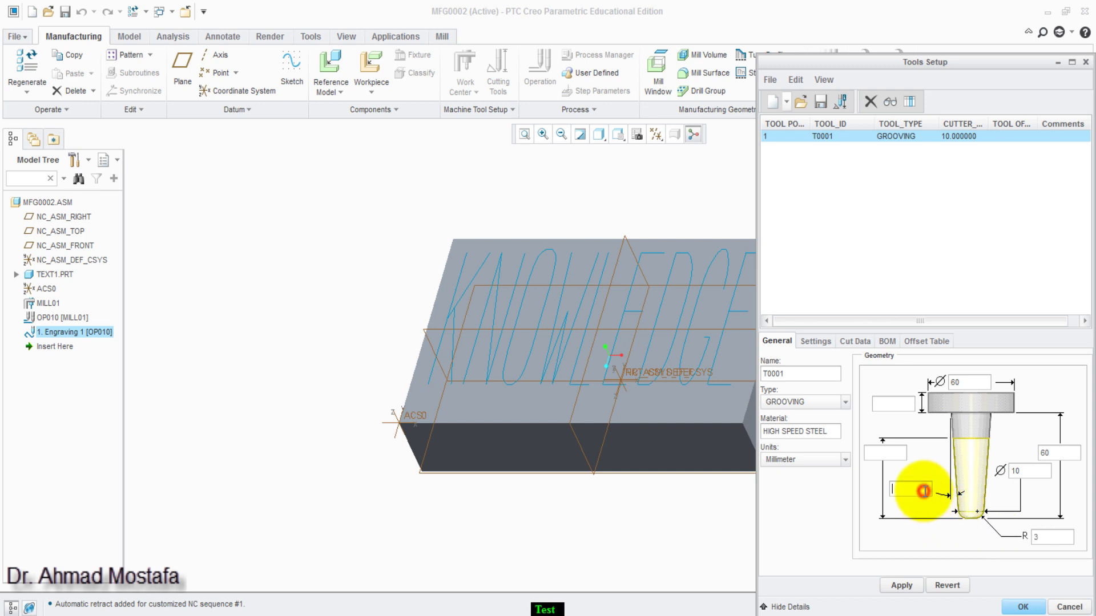
type("2")
left_click(892, 453)
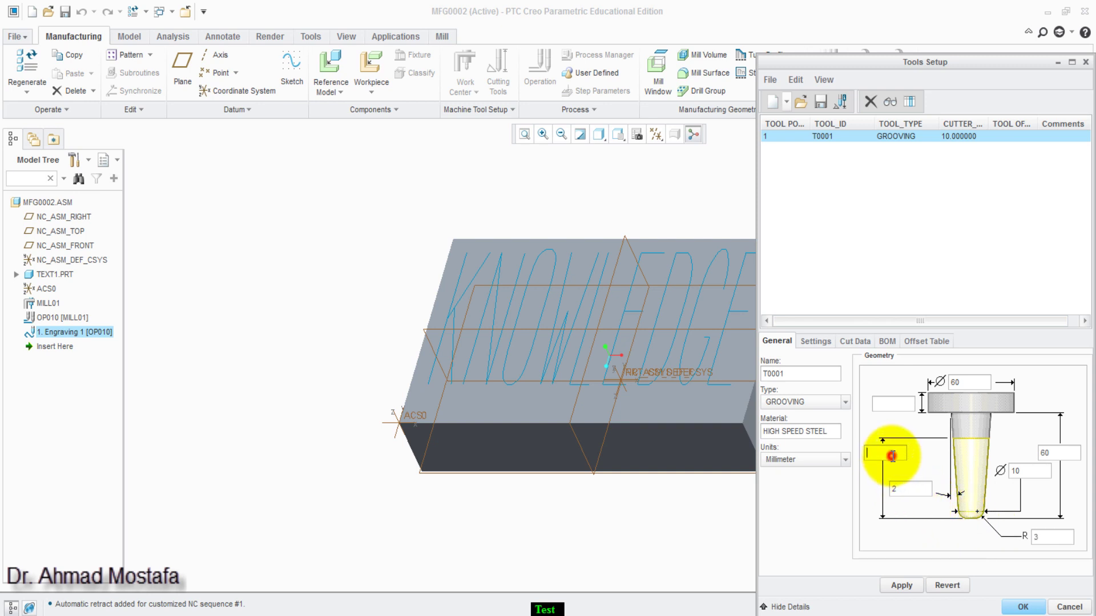
type("40")
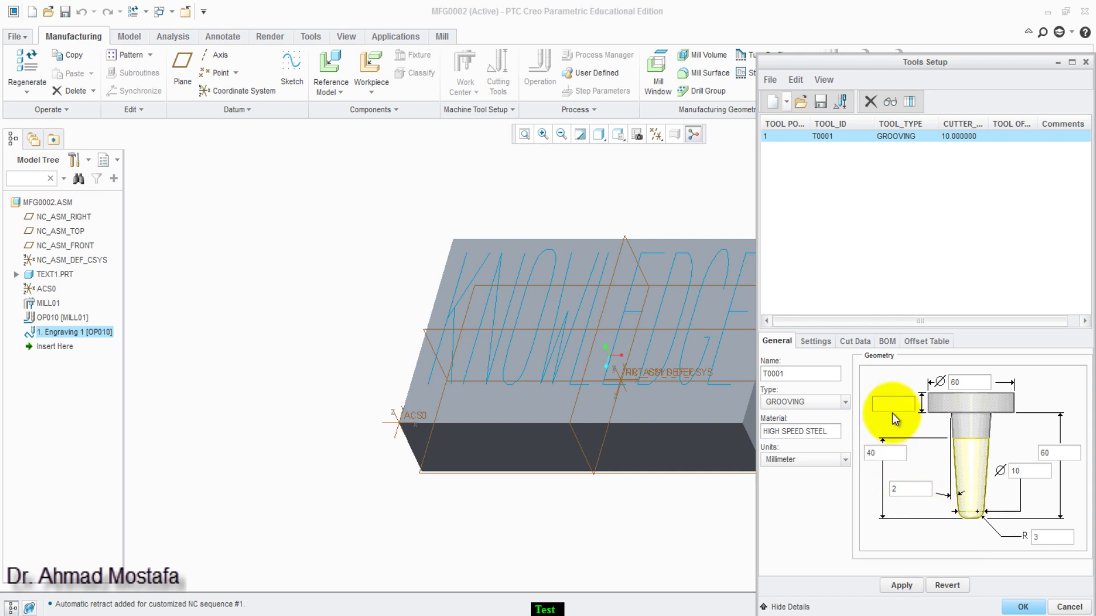
left_click(893, 406)
type("20")
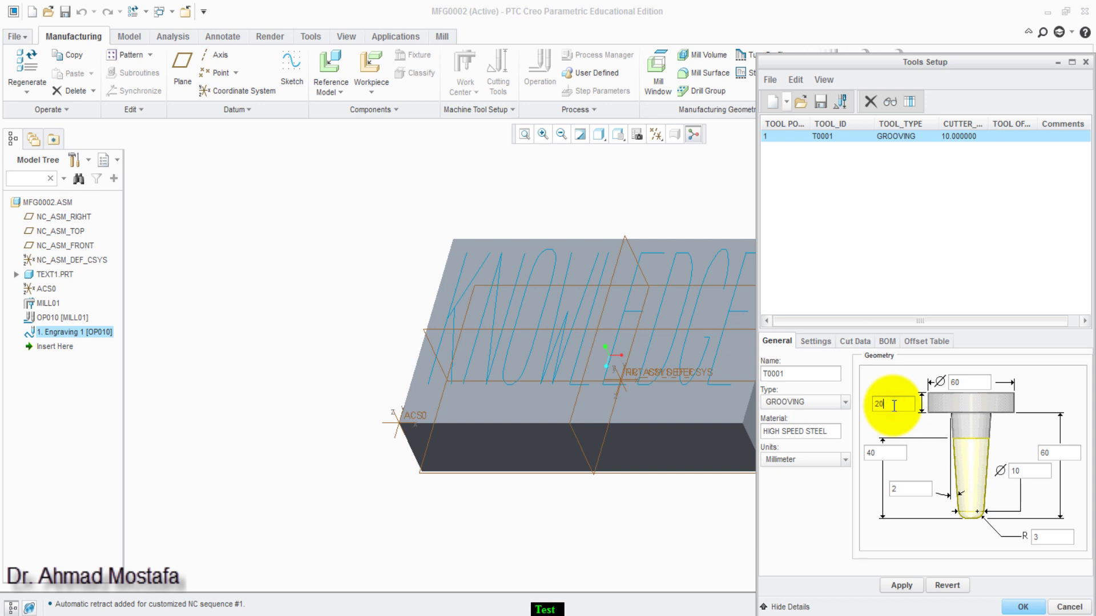
- Accept the tool setup, start an Engraving milling sequence and assign tool T0001 to it
left_click(1016, 606)
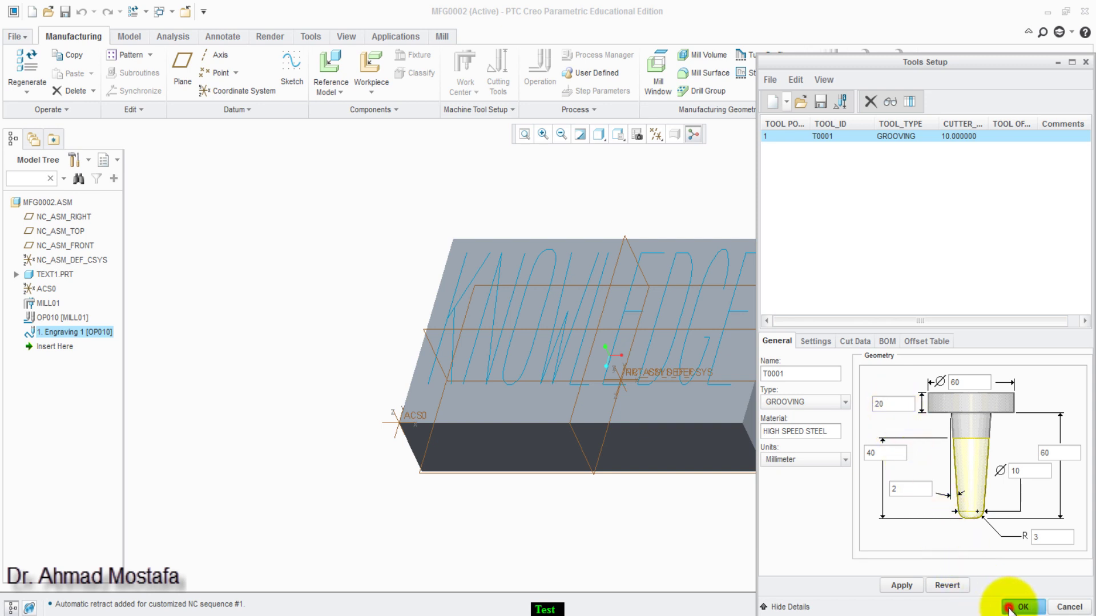
left_click(549, 342)
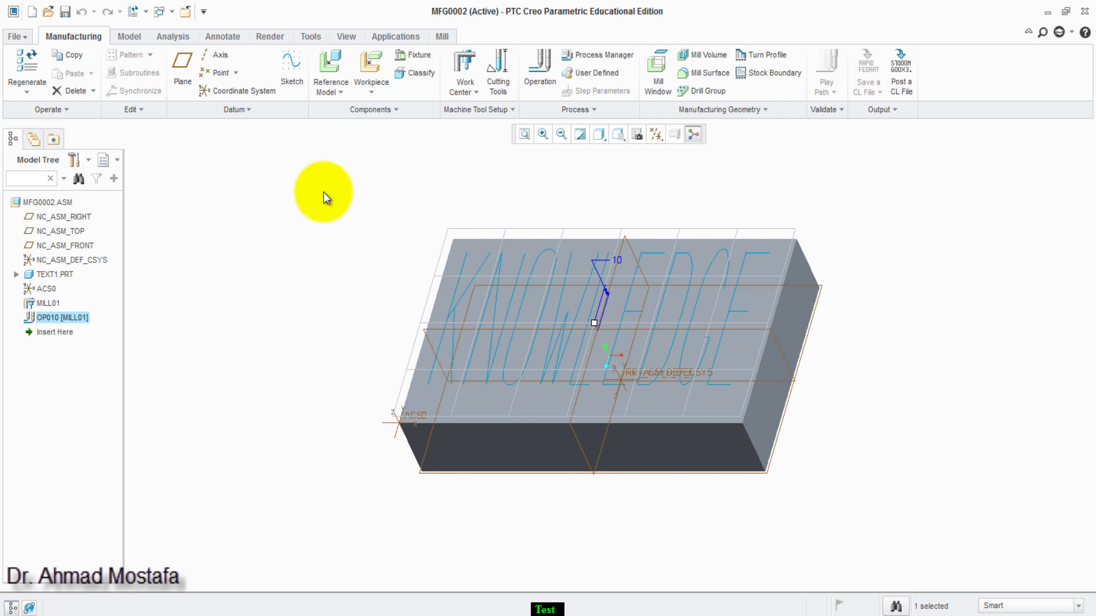
left_click(442, 37)
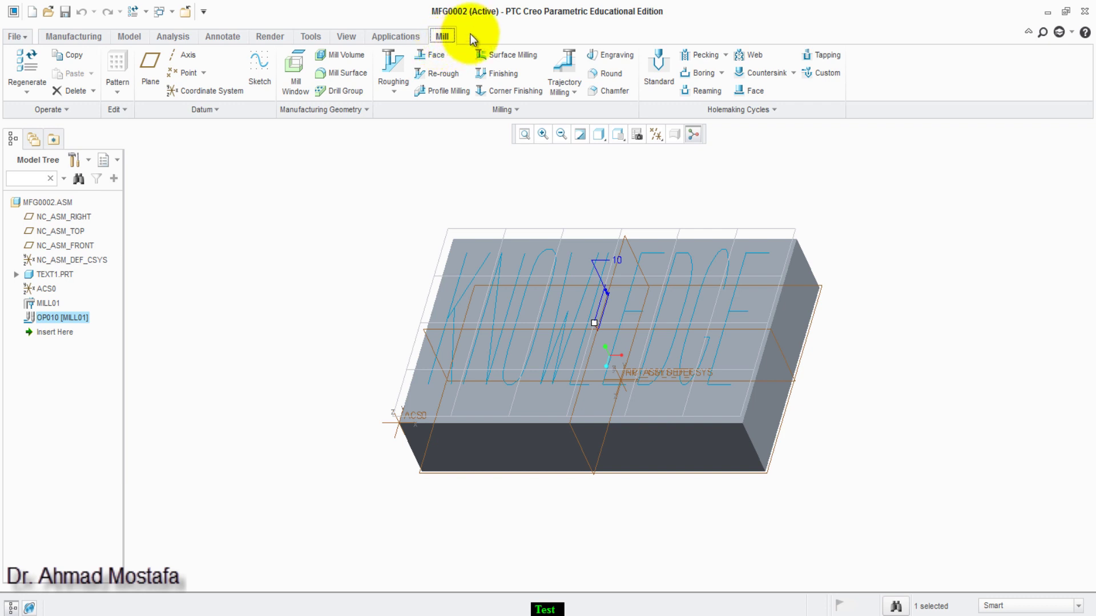
left_click(625, 57)
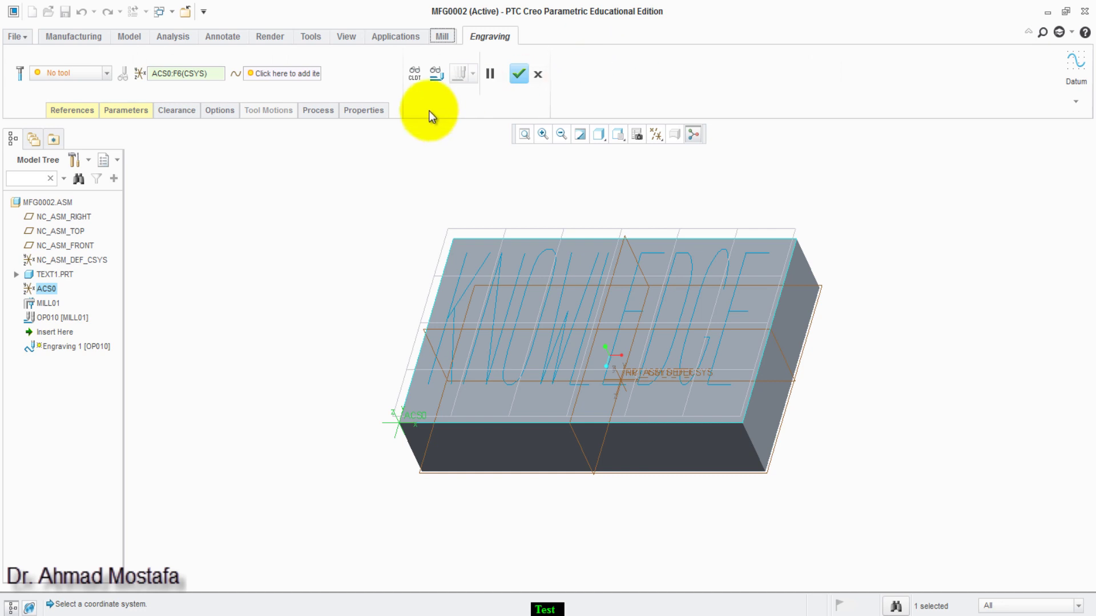
left_click(107, 74)
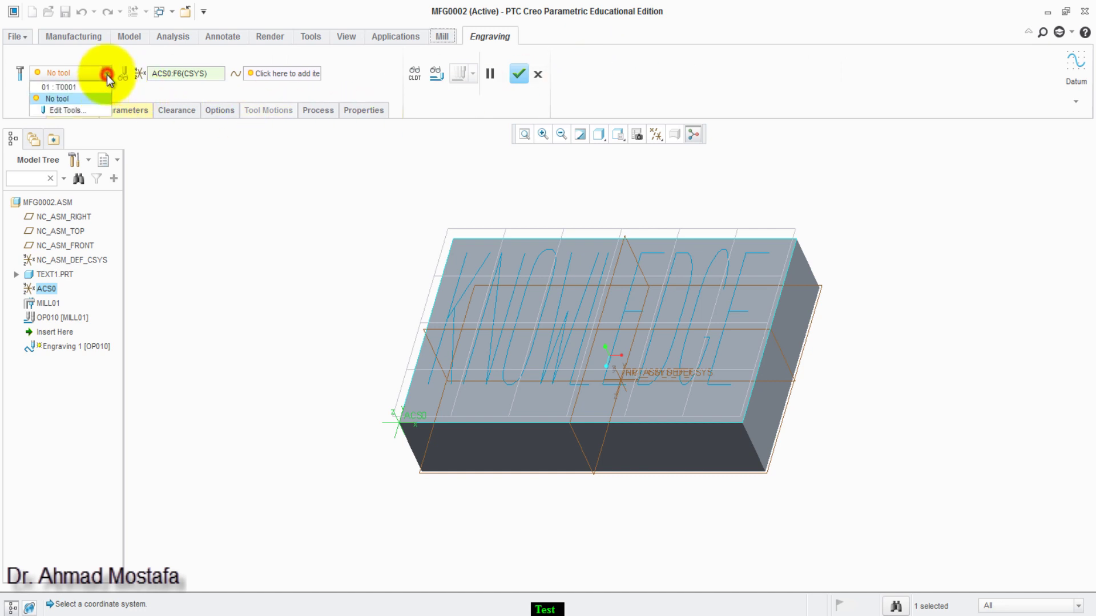
left_click(98, 86)
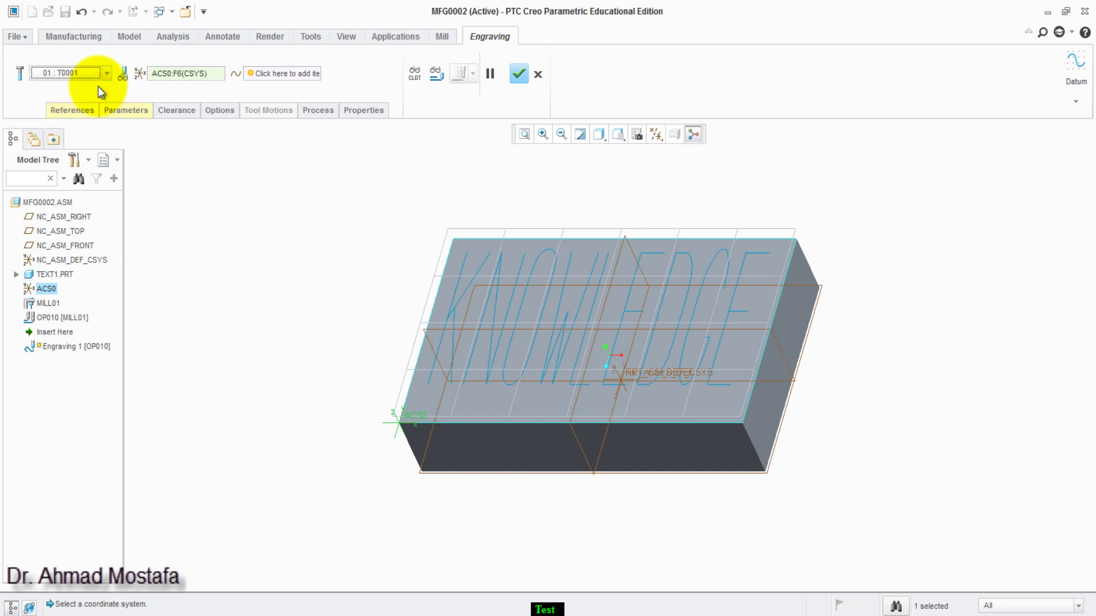
- Use ACS0 as the engraving sequence's coordinate system and pick the KNOWLEDGE text sketch as the geometry to machine
left_click(169, 76)
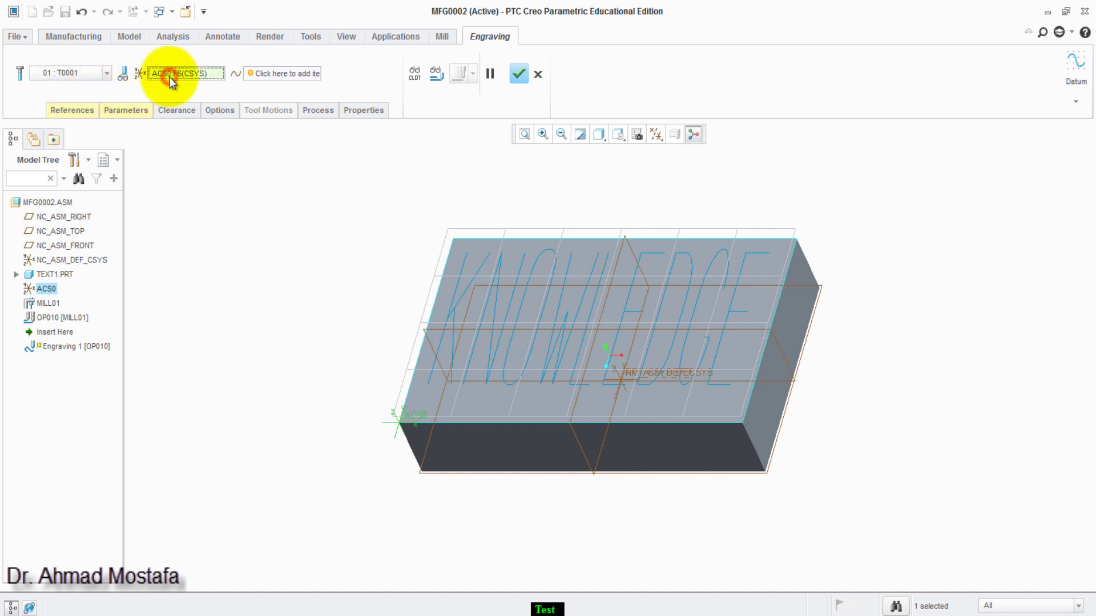
left_click(50, 288)
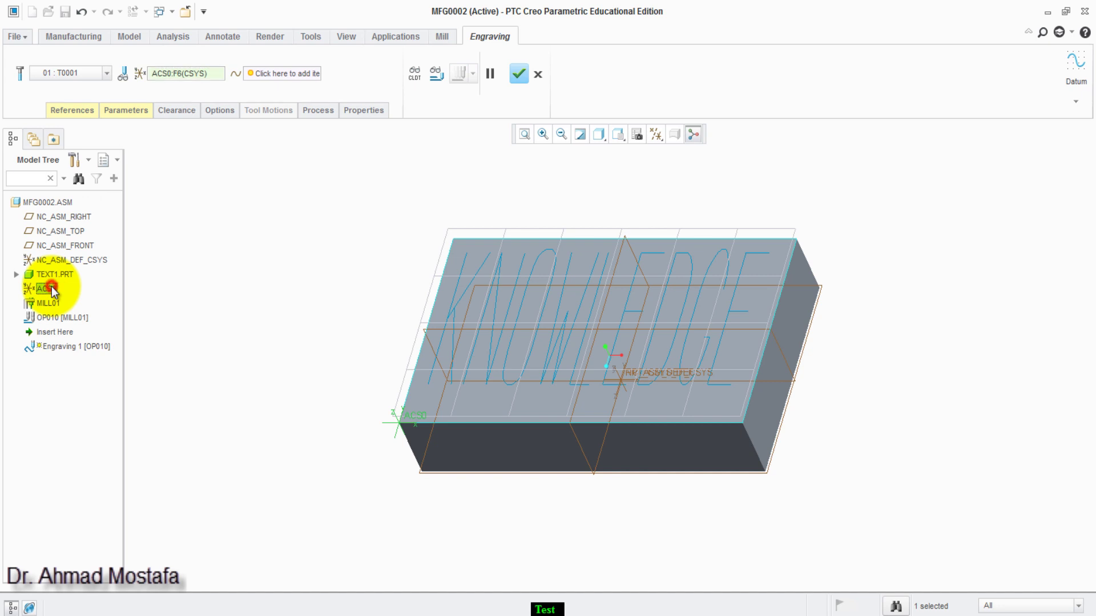
left_click(261, 73)
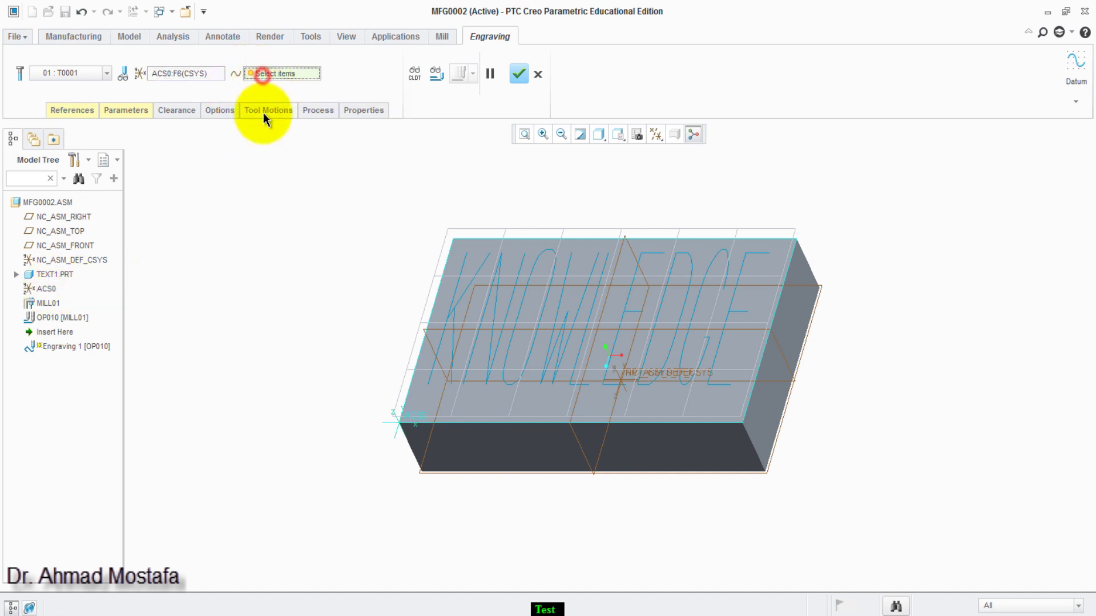
left_click(462, 307)
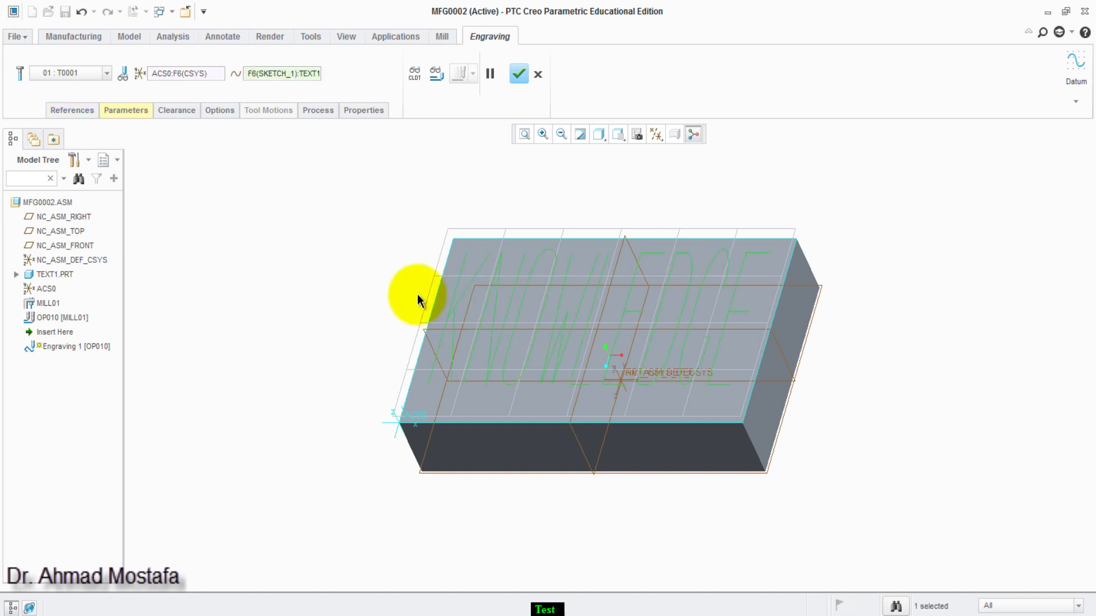
- Set the engraving sequence's CUT_FEED to 15 and STEP_DEPTH to 15
left_click(126, 111)
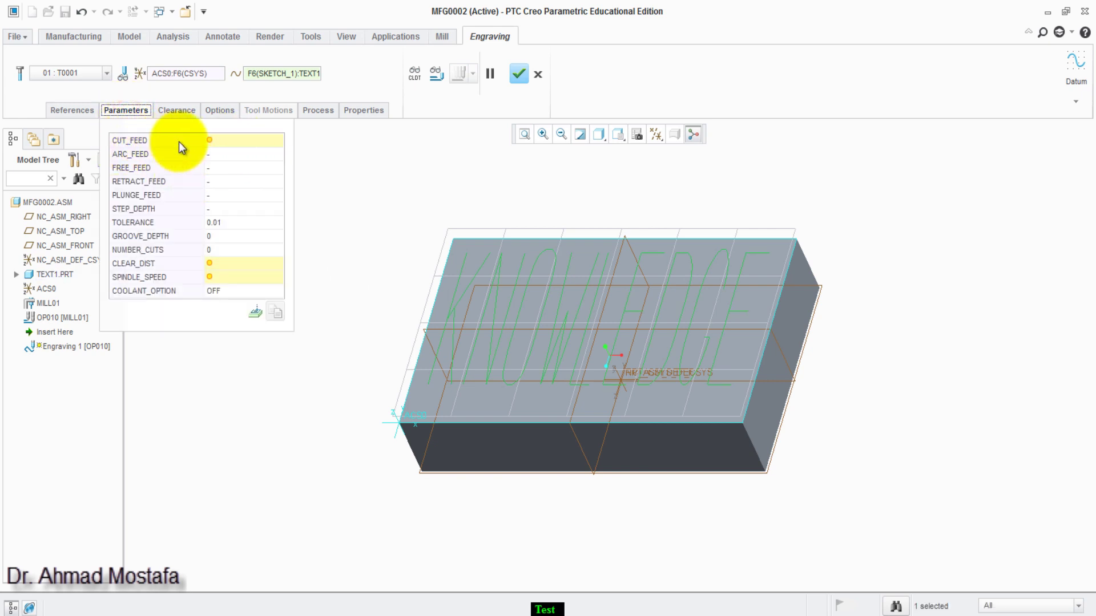
left_click(222, 140)
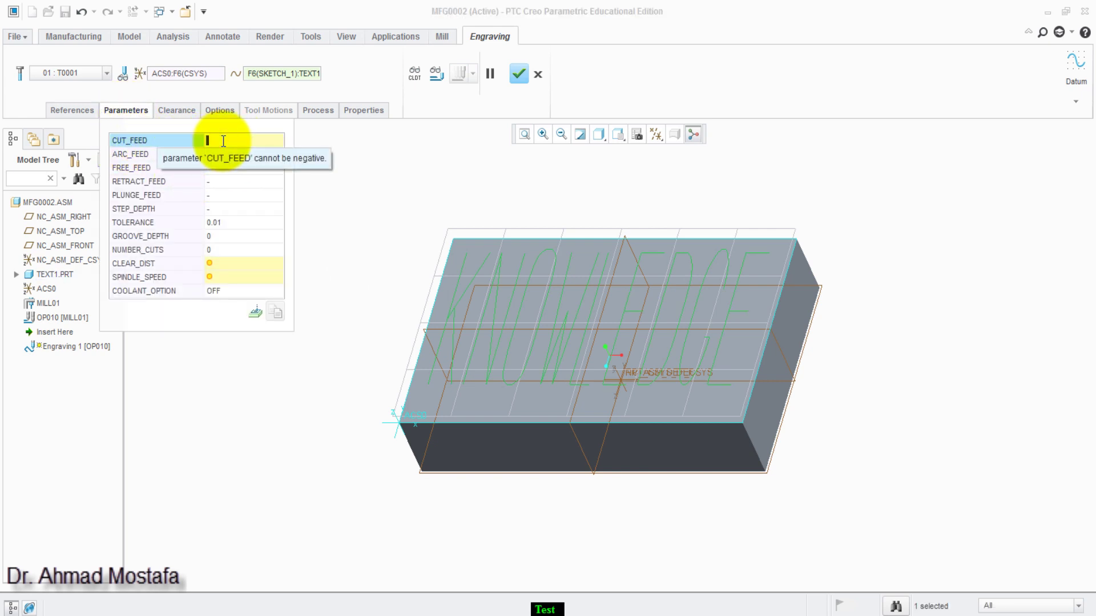
type("15")
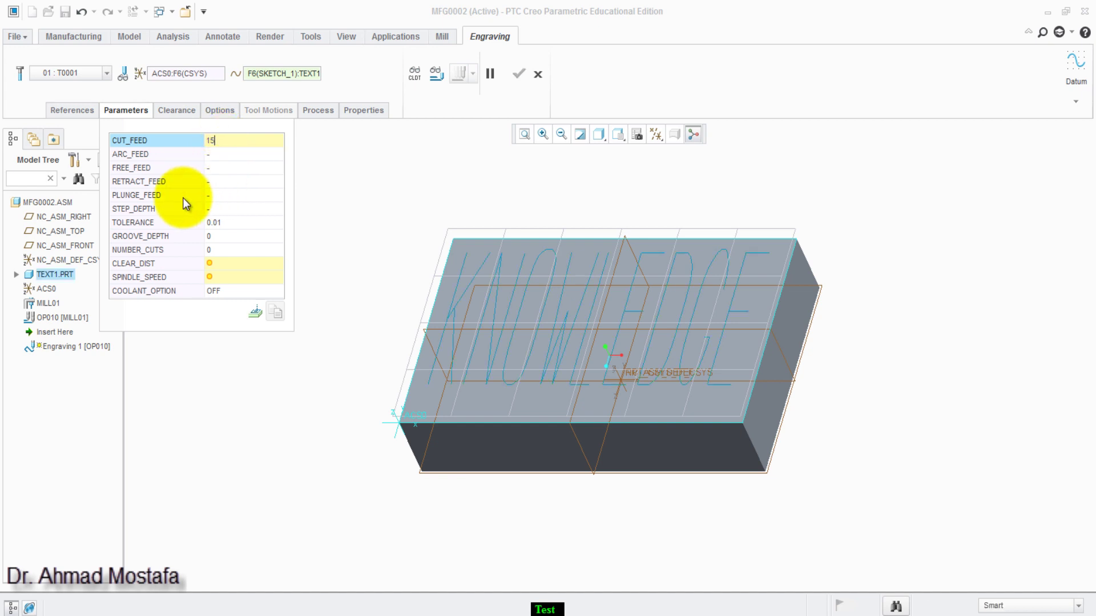
left_click(223, 210)
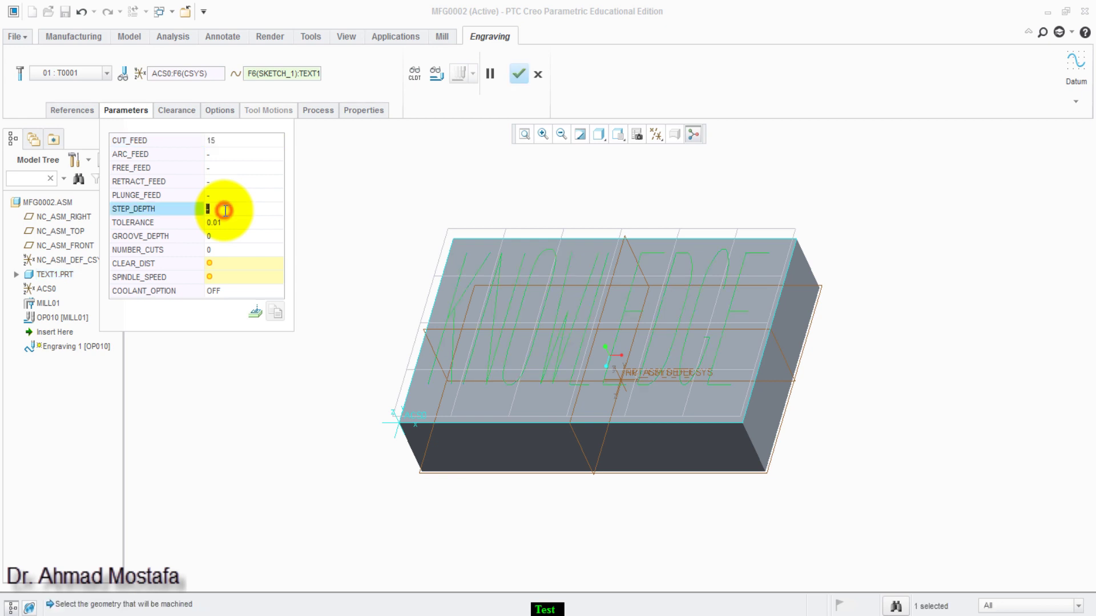
type("15")
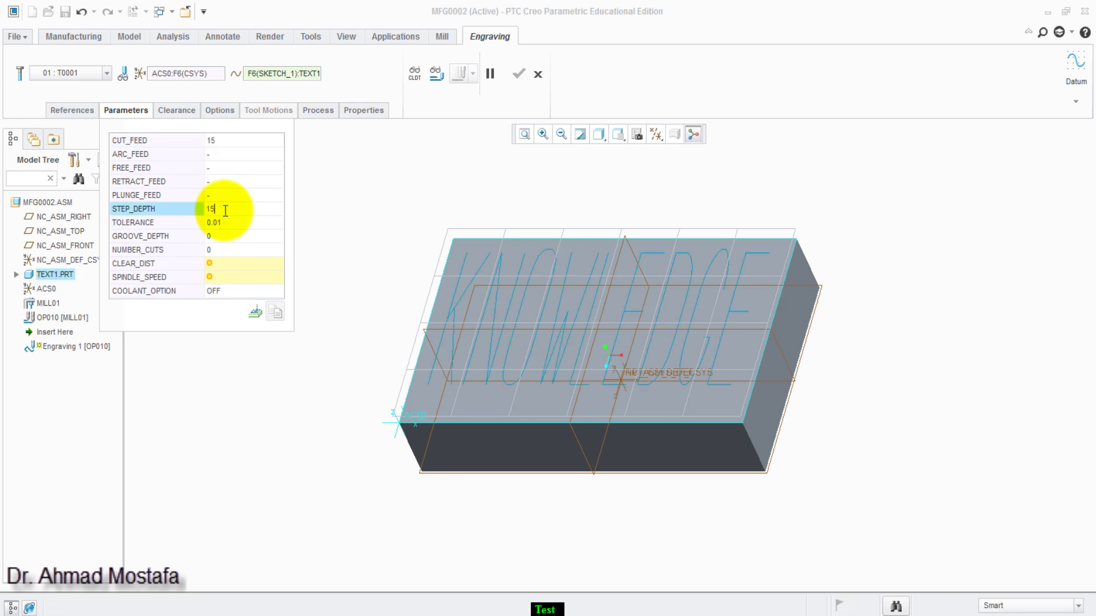
- Set CLEAR_DIST to 5 and SPINDLE_SPEED to 3500, and complete the engraving sequence
left_click(222, 265)
type("5")
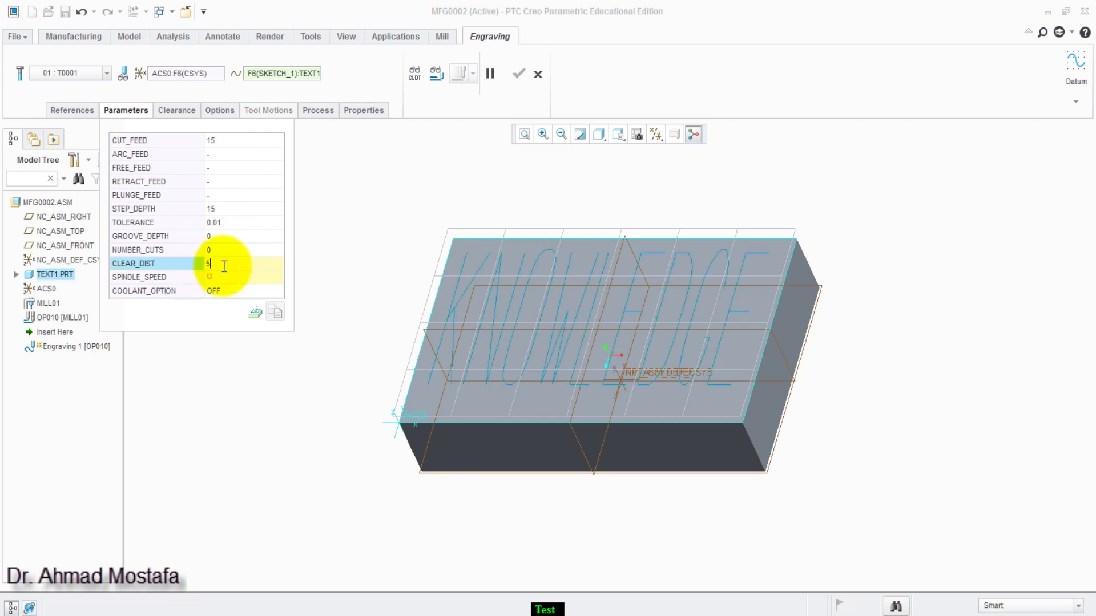
left_click(224, 278)
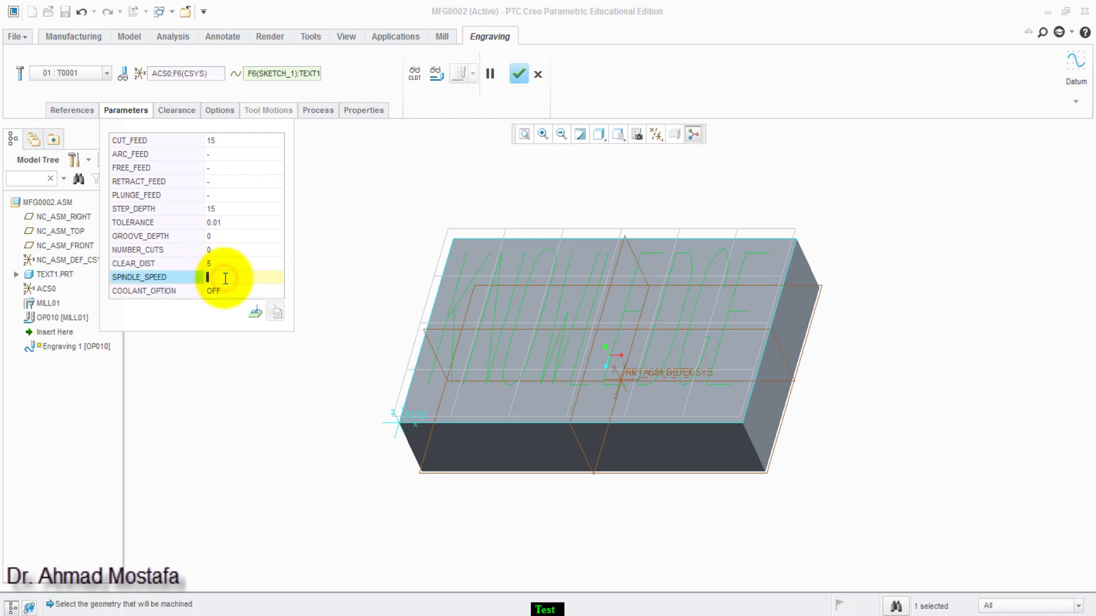
type("3500")
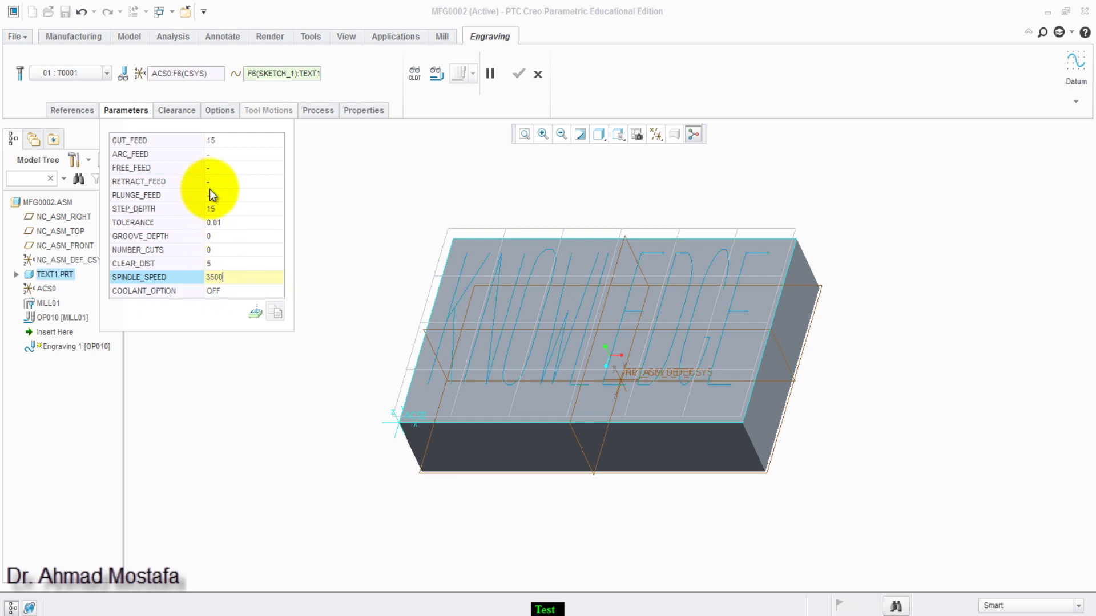
key("Return")
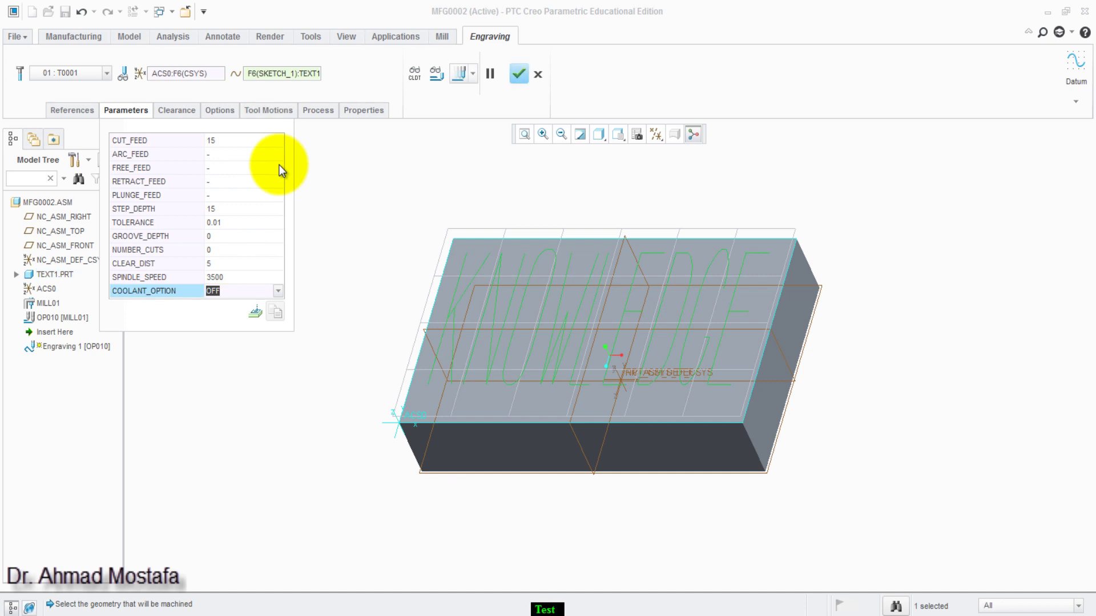
left_click(519, 75)
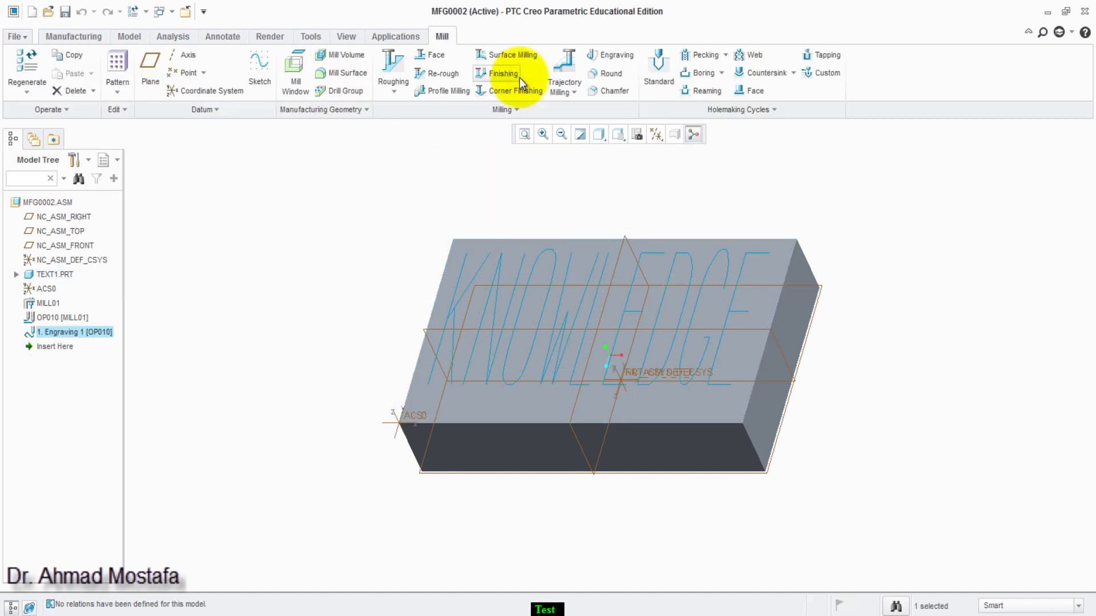
- Play the engraving tool path forward over the KNOWLEDGE text to check the cutter motion, and close the playback
left_click(78, 39)
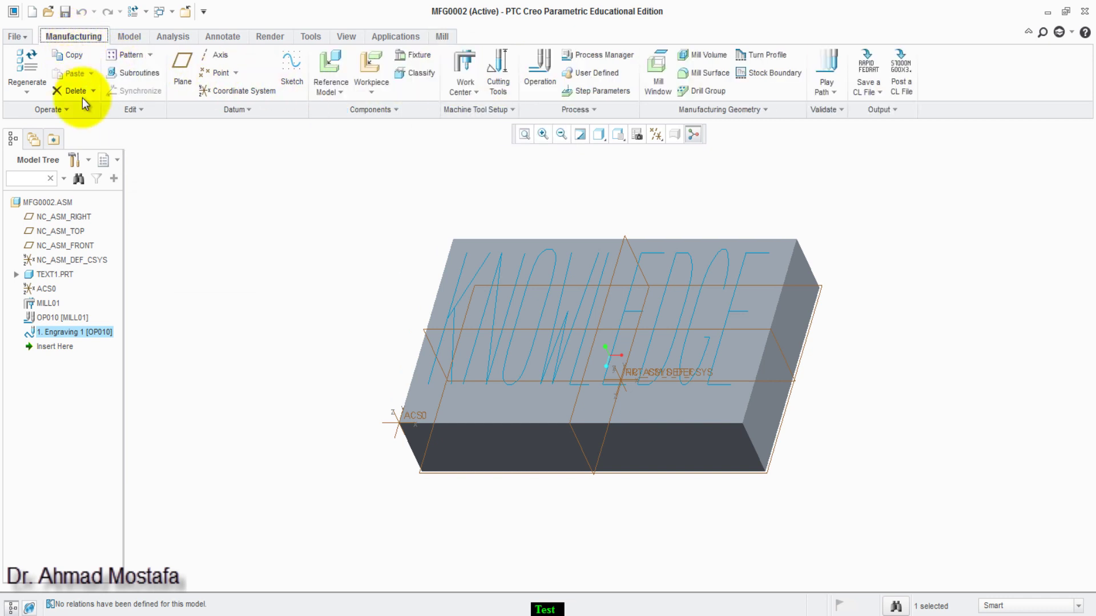
left_click(835, 91)
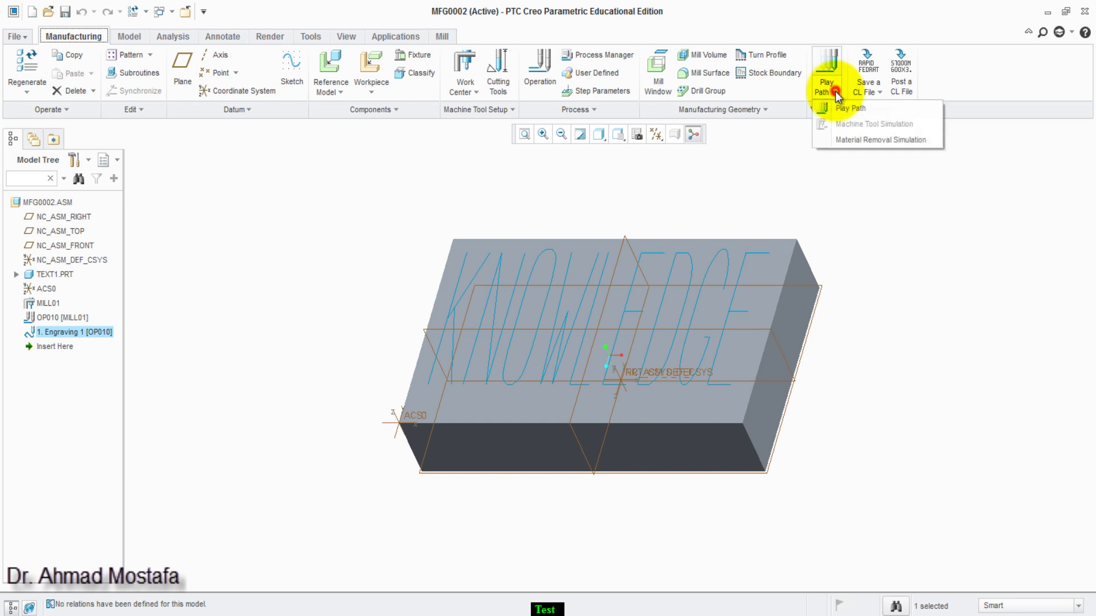
left_click(871, 109)
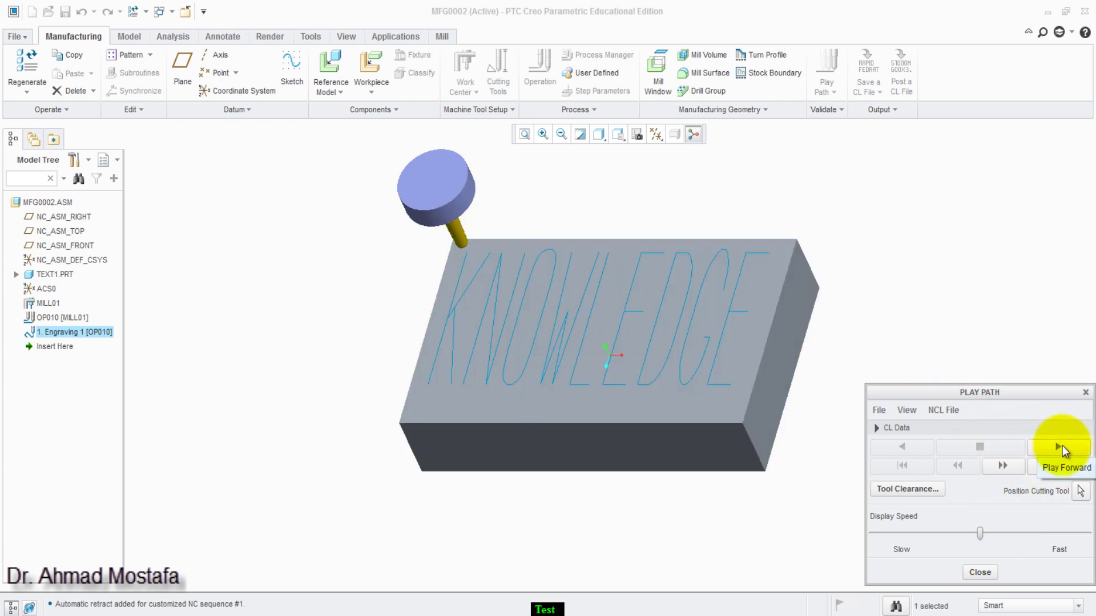
left_click(1062, 448)
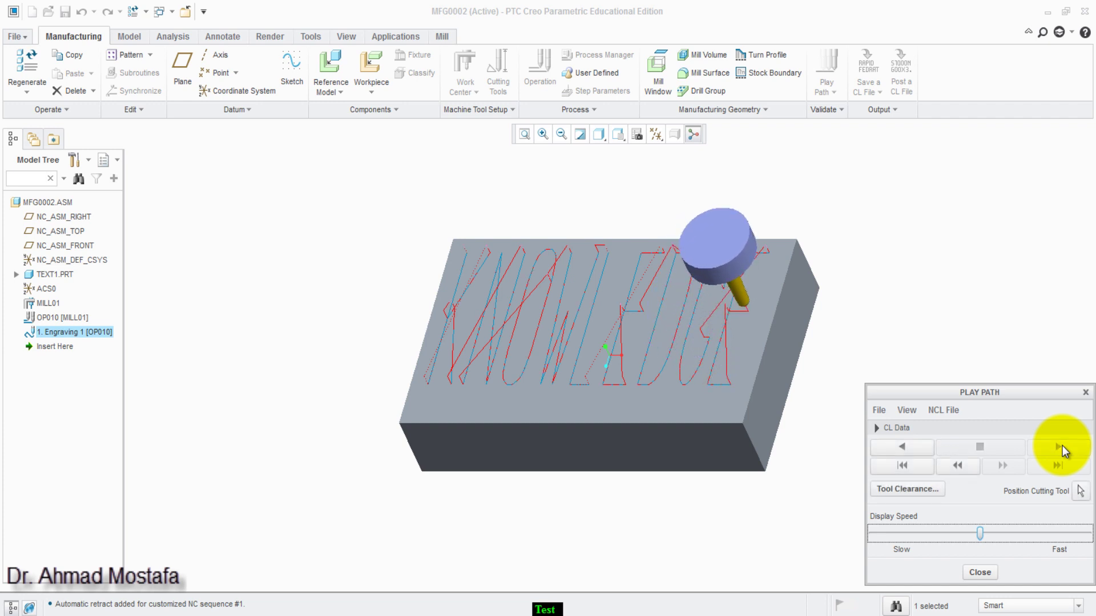
left_click(980, 573)
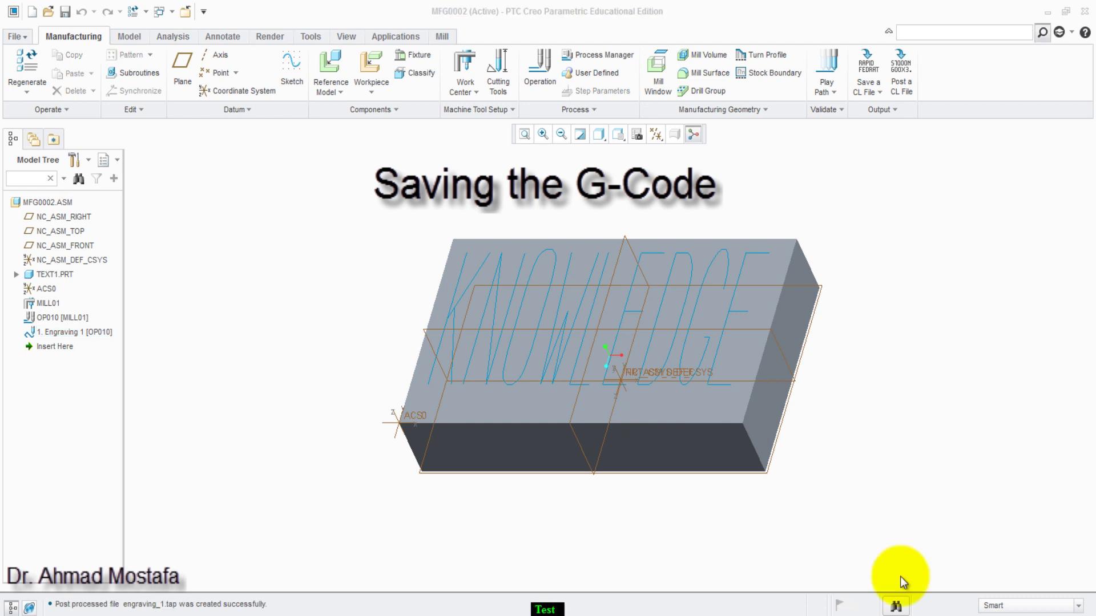
- Start saving a CL file for the Engraving 1 NC sequence, with file output and MCD File and Compute CL enabled
left_click(869, 93)
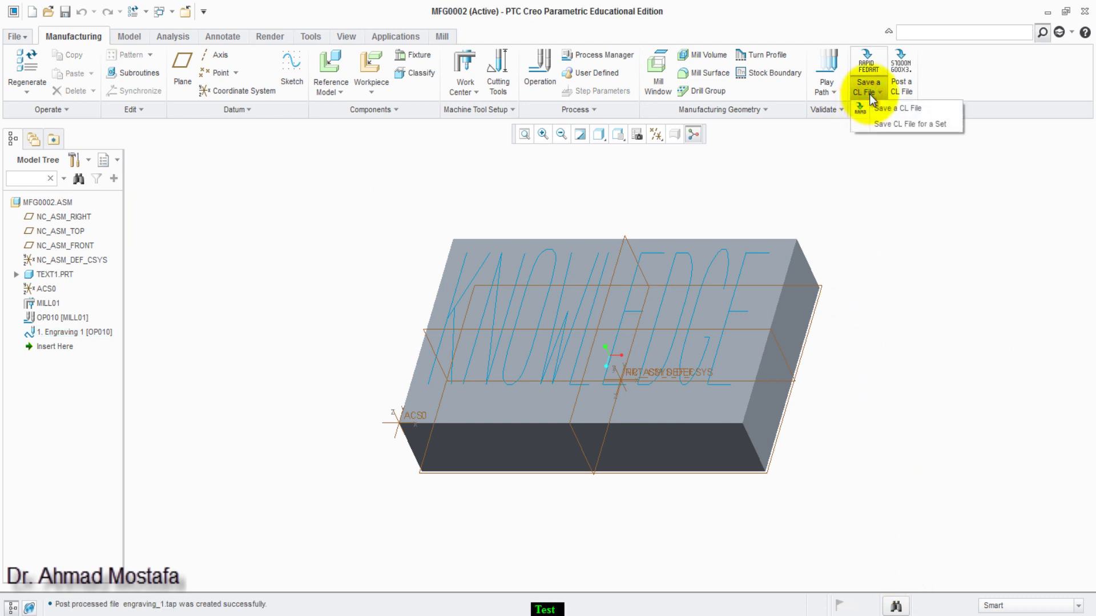
left_click(916, 109)
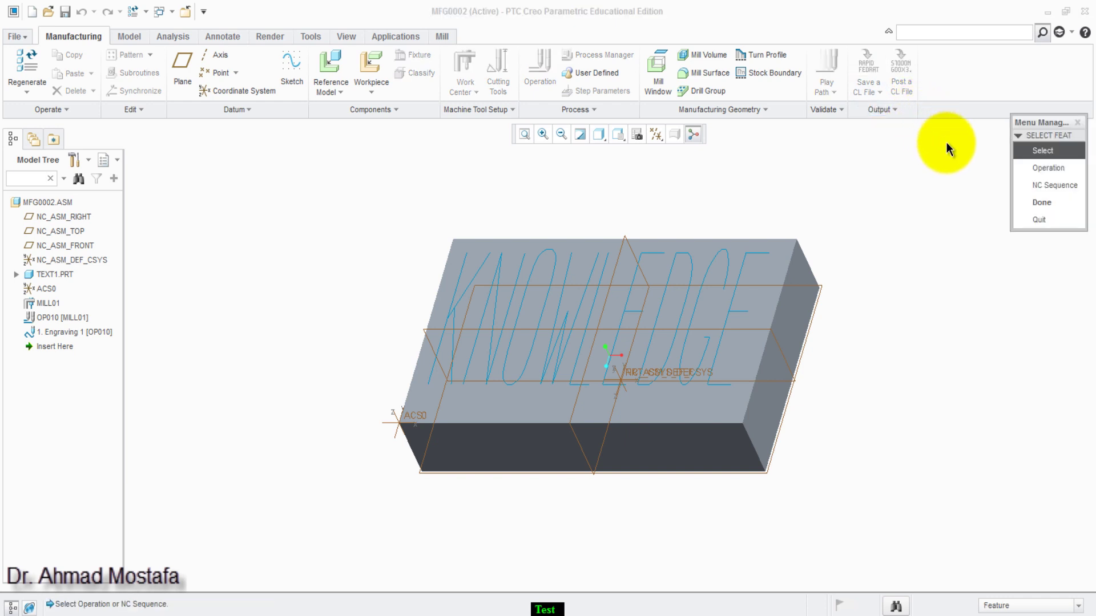
left_click(1073, 186)
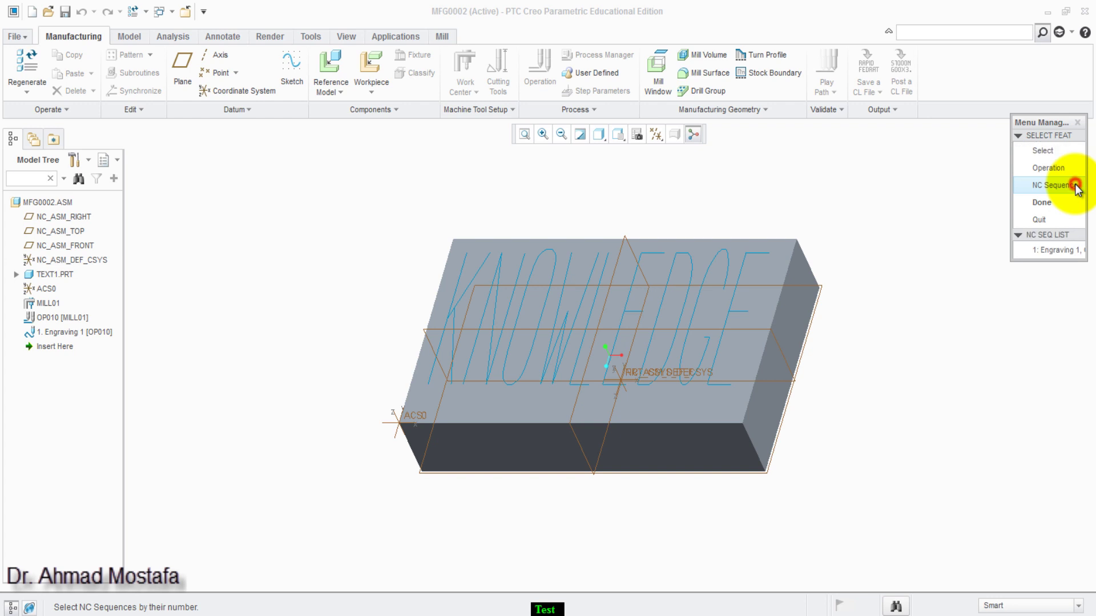
left_click(1075, 251)
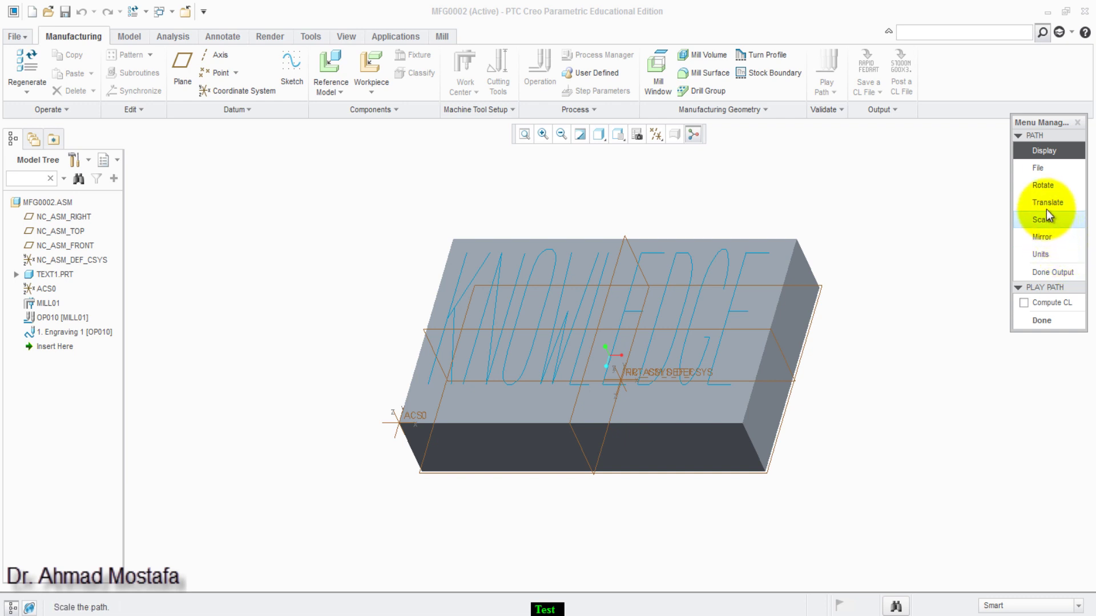
left_click(1044, 169)
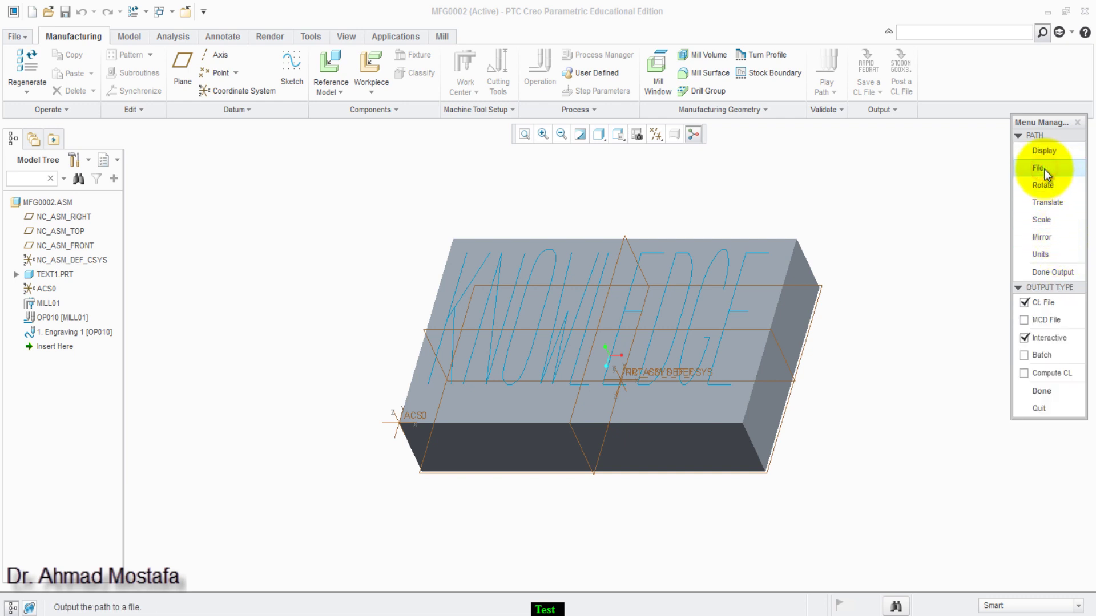
left_click(1061, 321)
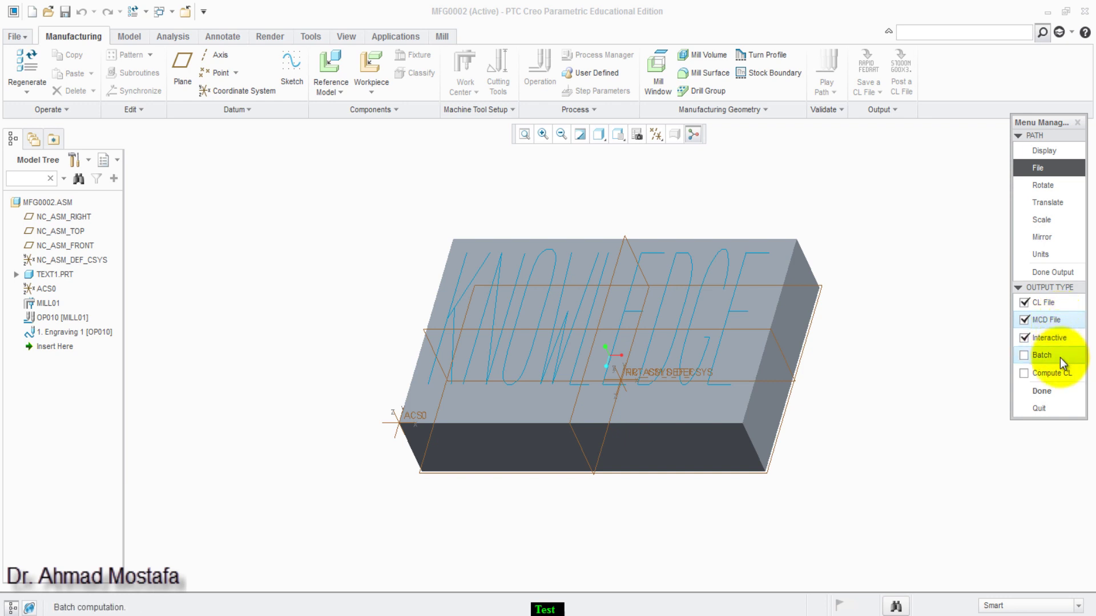
left_click(1063, 375)
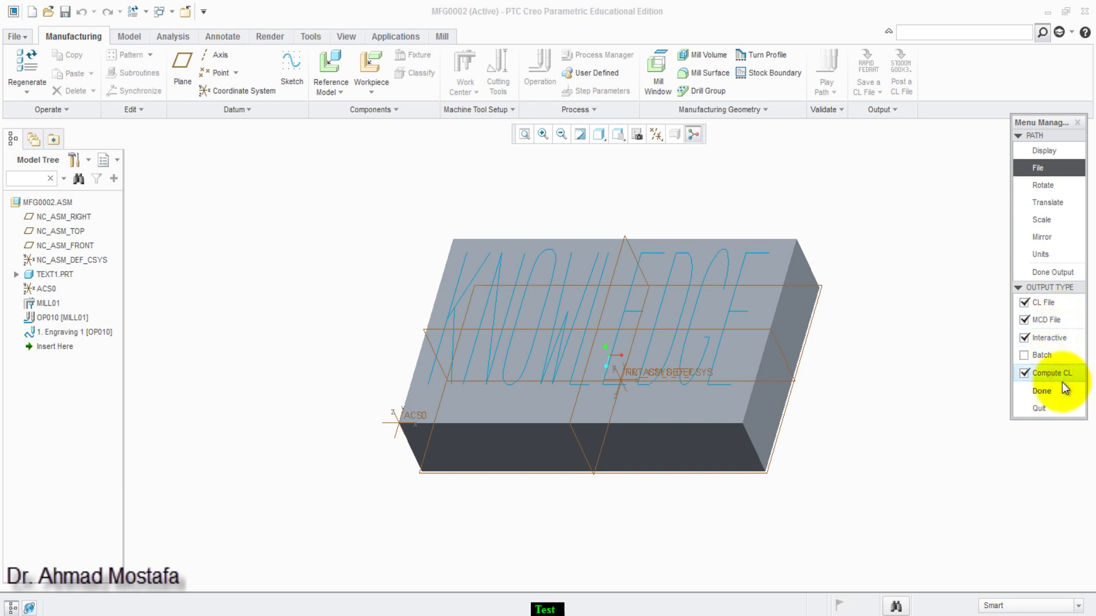
- Accept the output options and save the CL file as engraving_11 in the MFG folder
left_click(1061, 389)
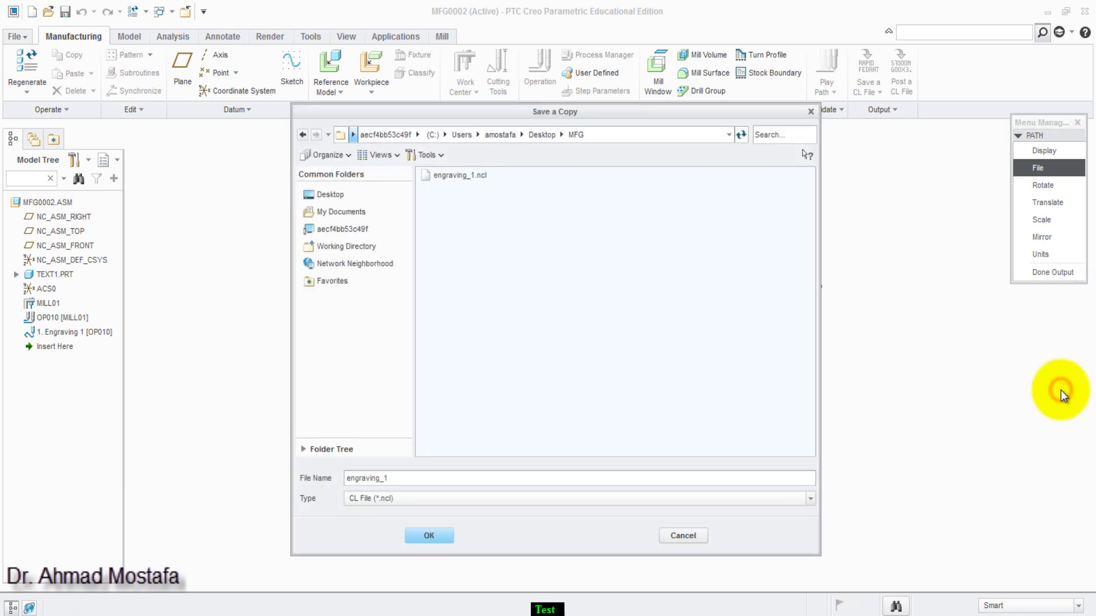
left_click(397, 478)
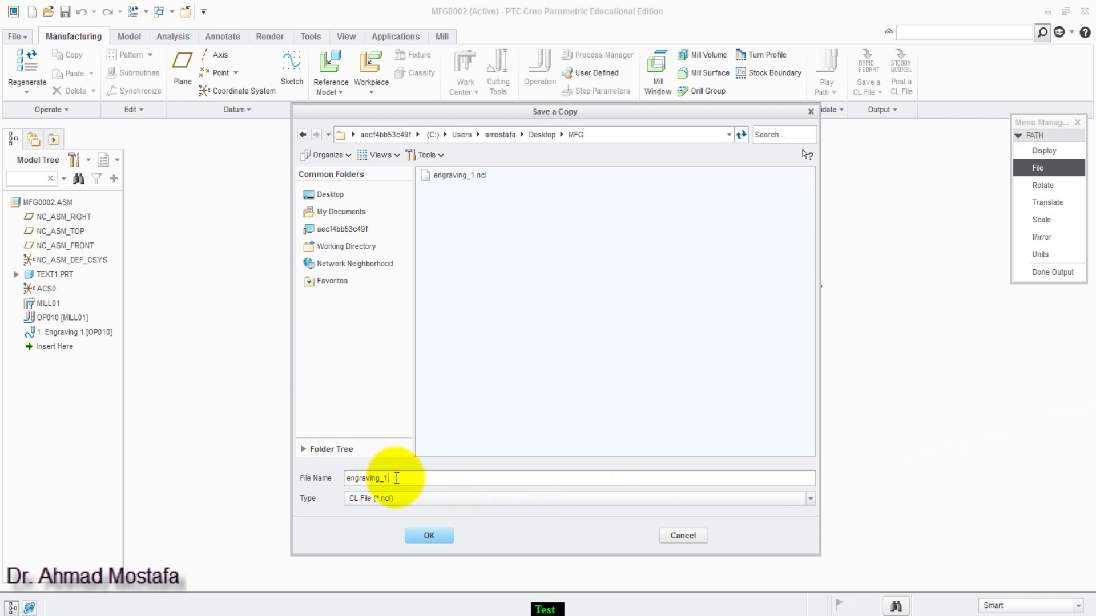
type("1")
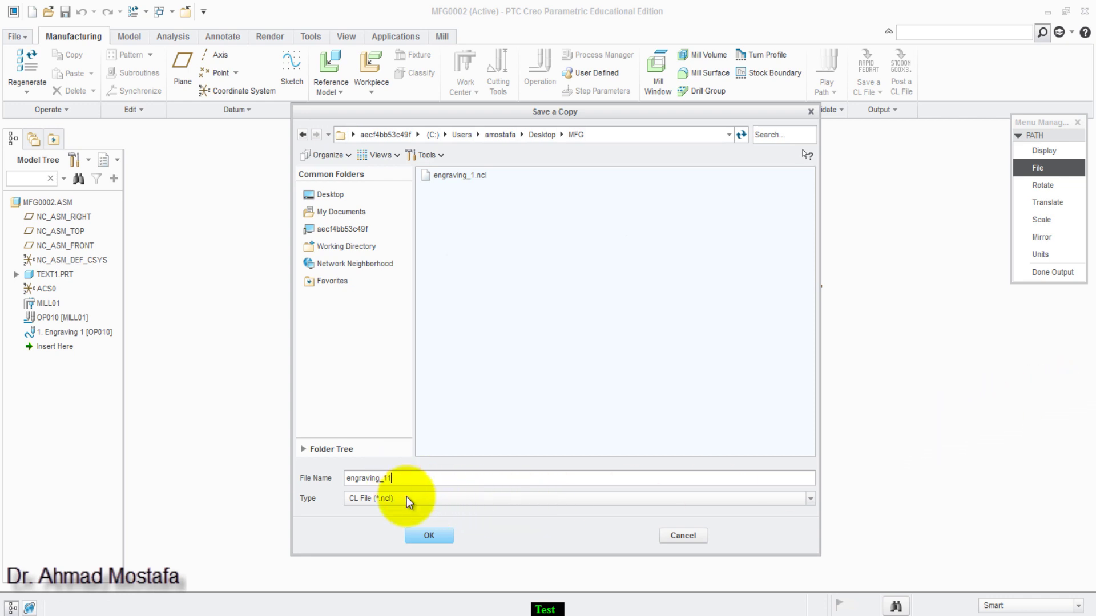
left_click(429, 536)
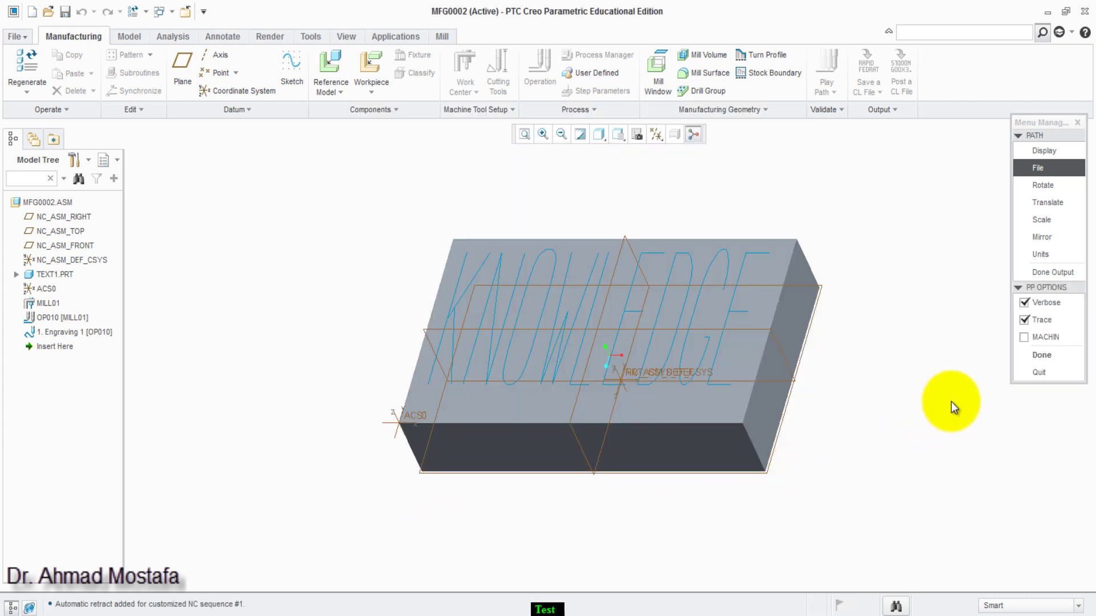
- Post-process the CL file with UNCX01.P20, keeping Verbose and Trace enabled, and close the log
left_click(1056, 354)
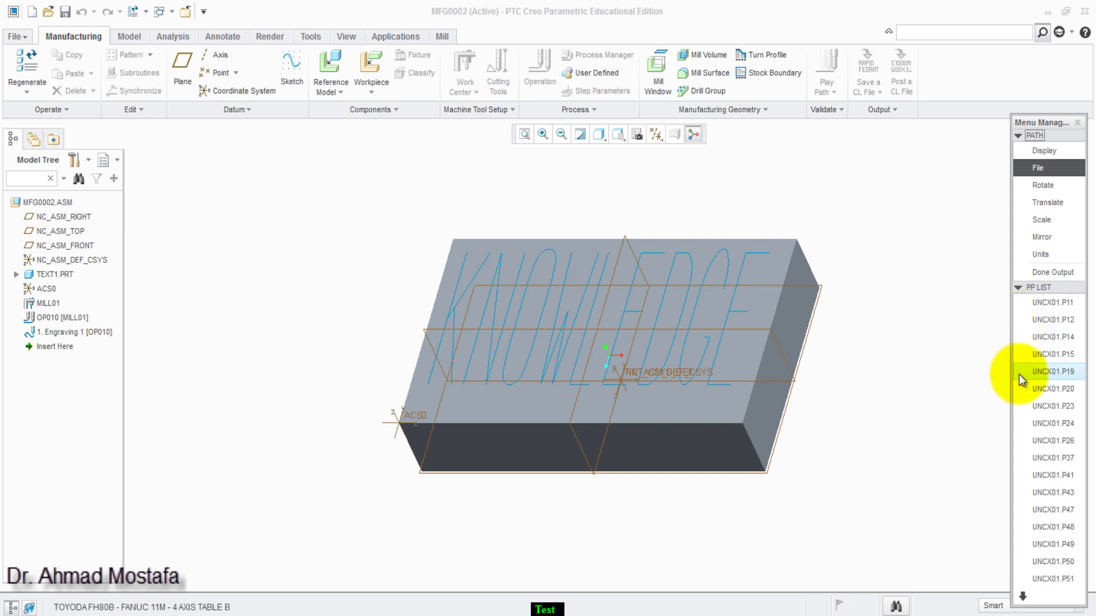
left_click(1053, 395)
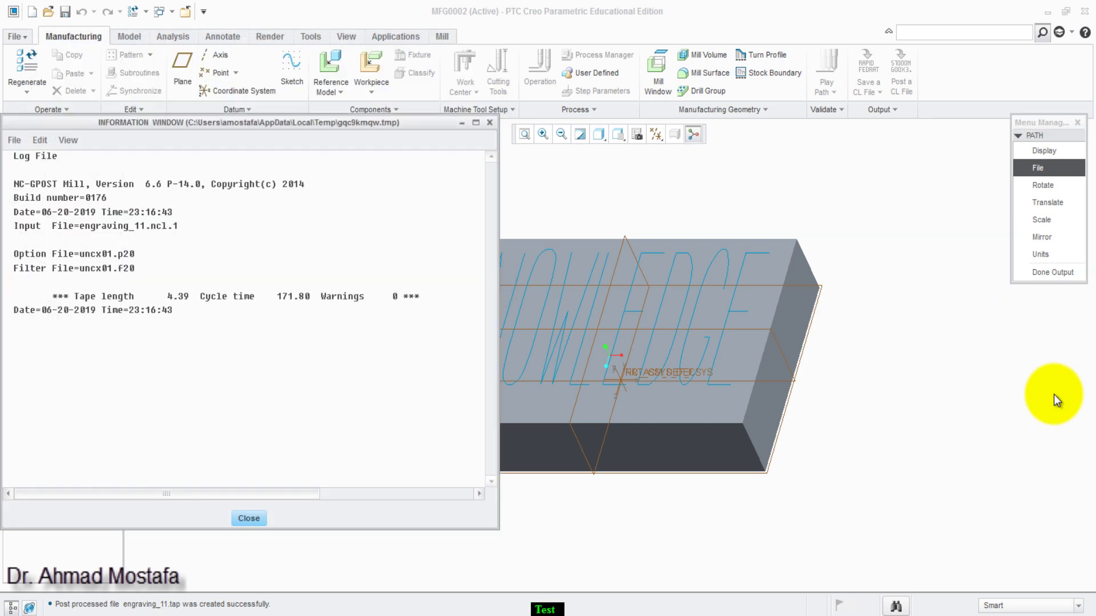
left_click(249, 518)
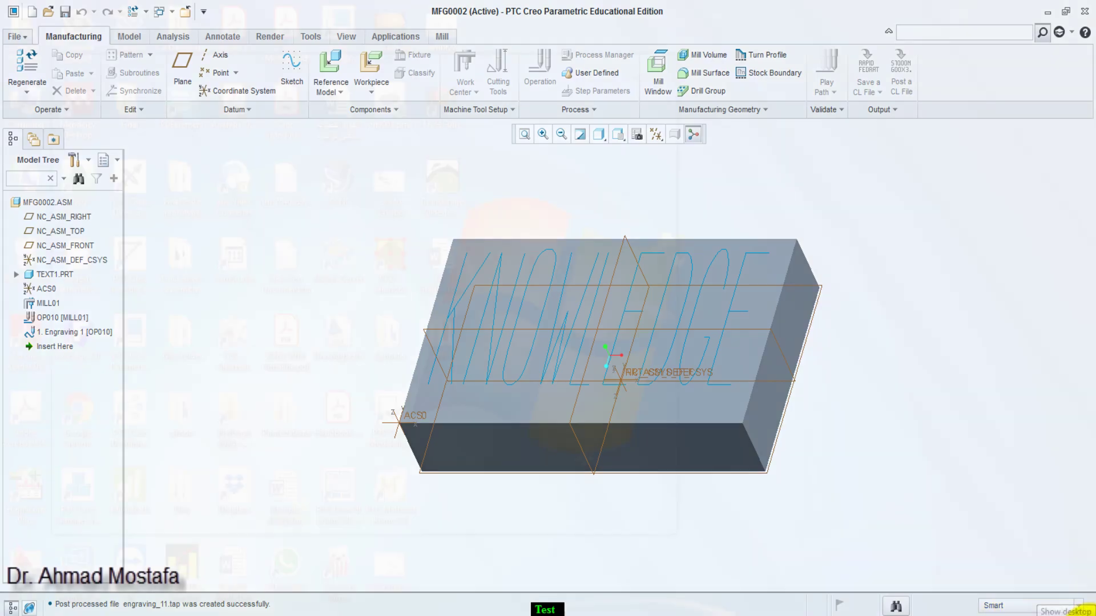
- Switch to the Windows desktop and open the MFG folder
left_click(1082, 611)
left_click(443, 346)
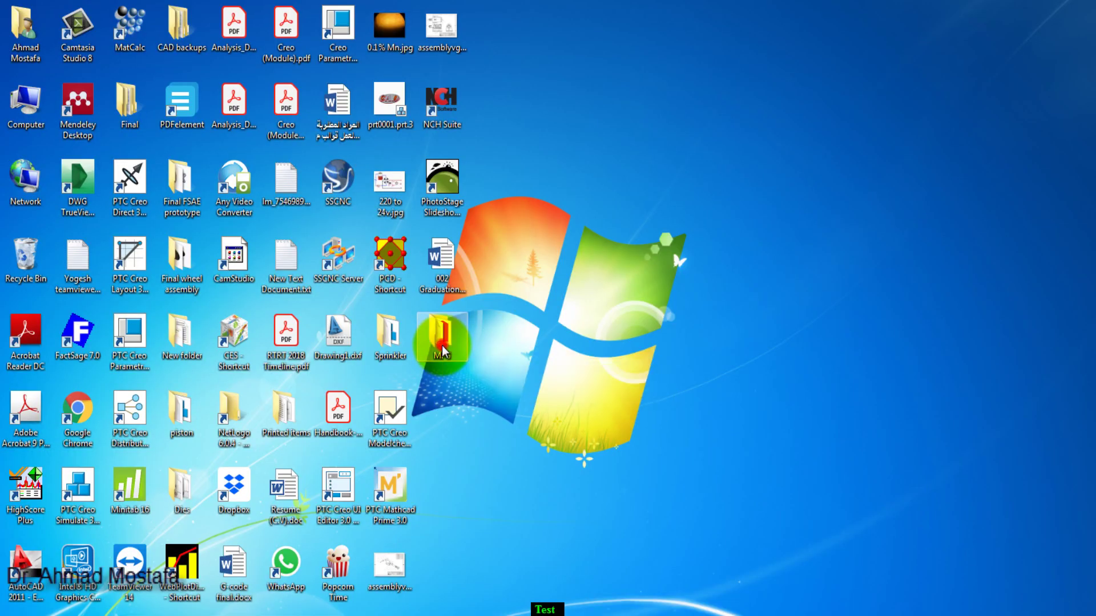
double_click(443, 346)
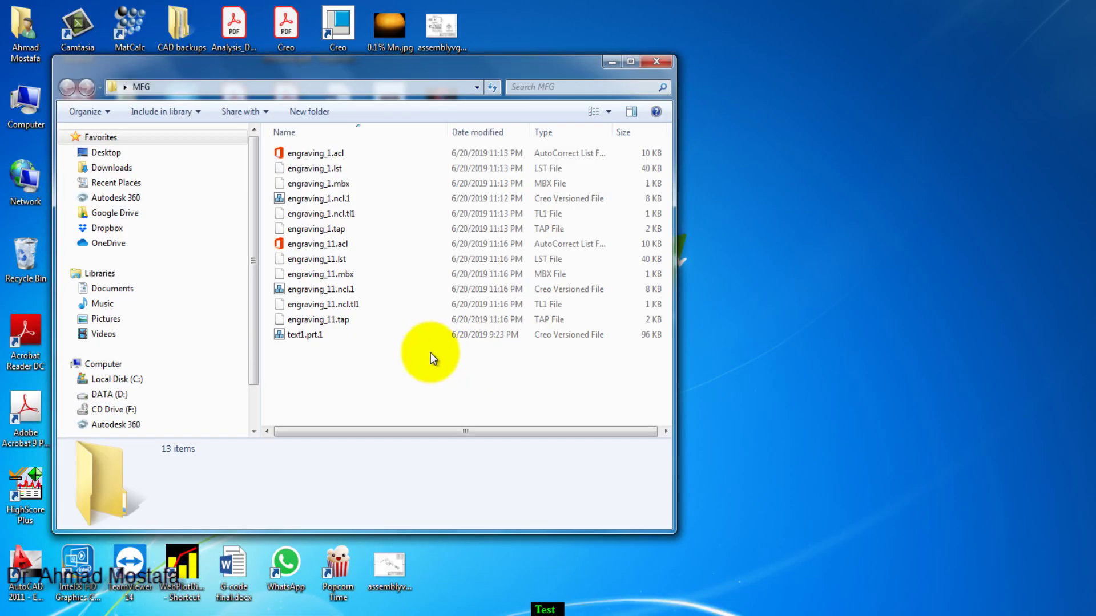
- Open engraving_11.tap with Notepad, selected from the list of installed programs
left_click(493, 320)
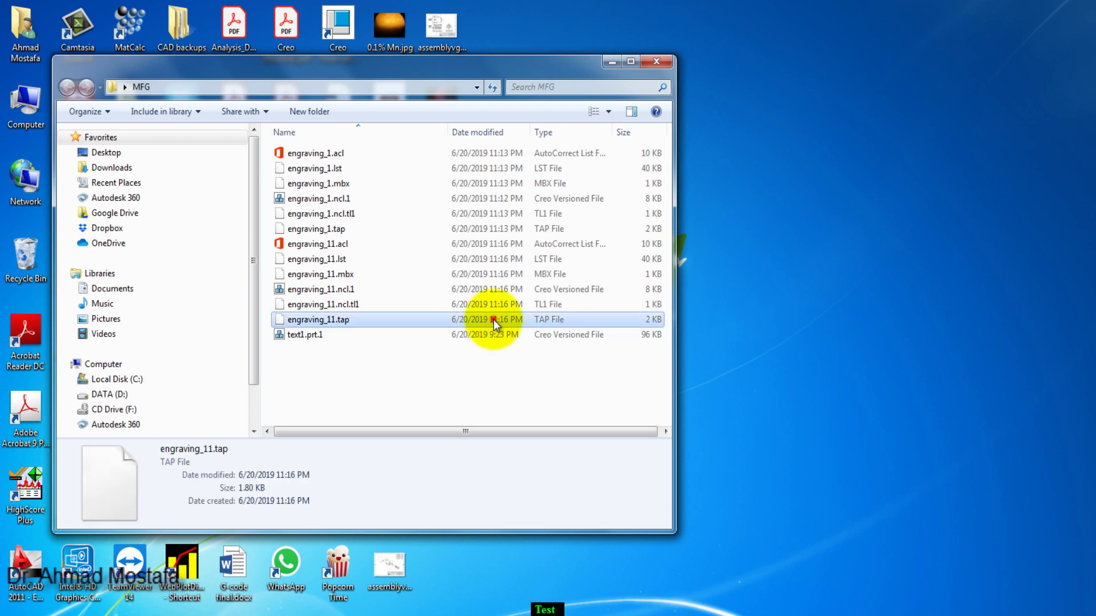
right_click(328, 328)
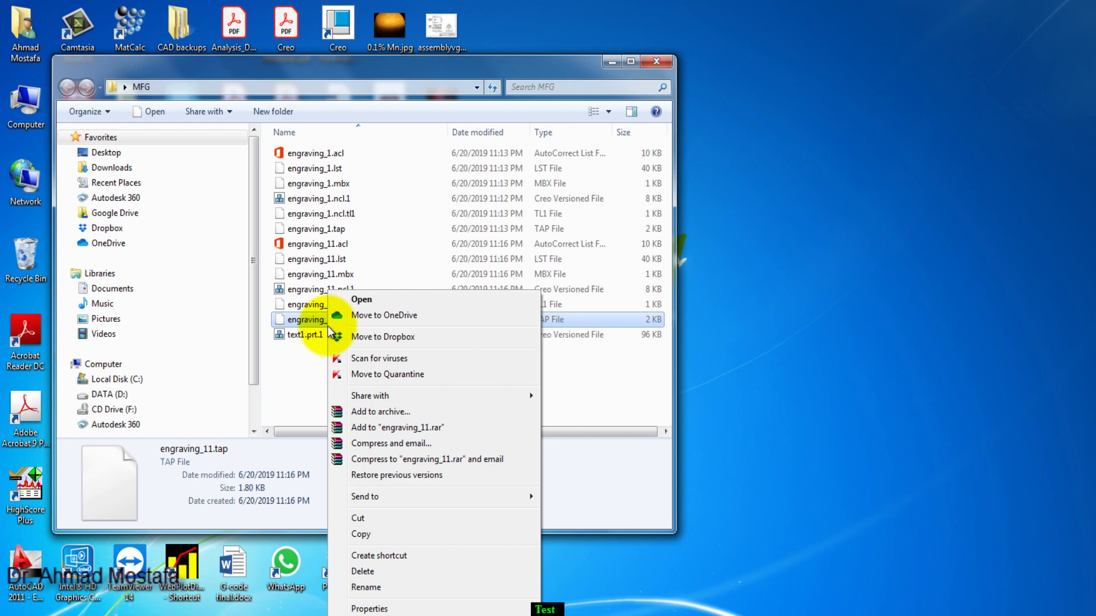
left_click(372, 296)
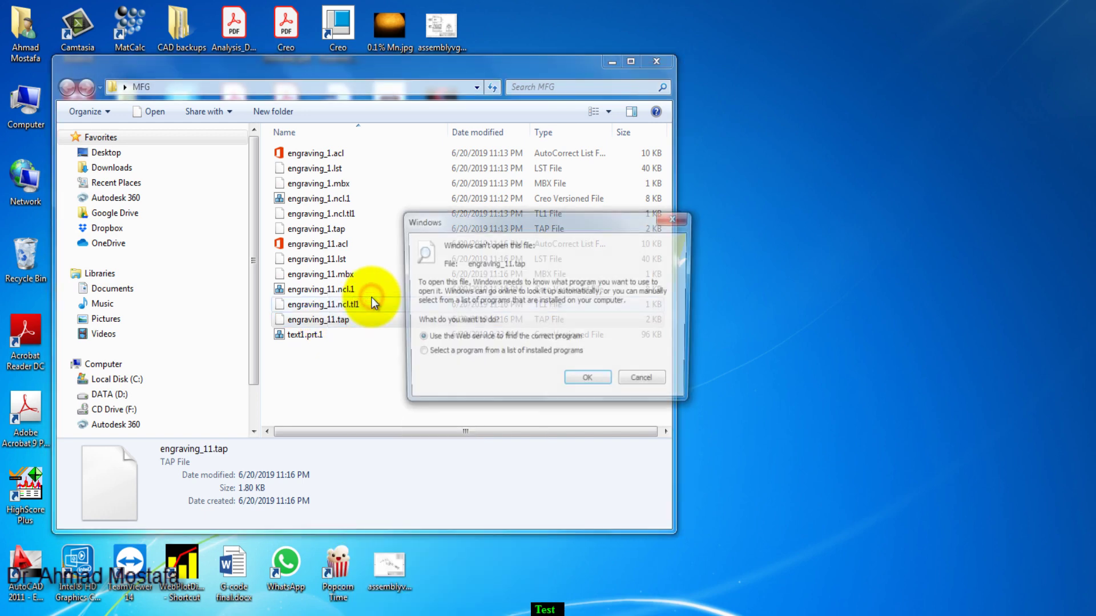
left_click(454, 354)
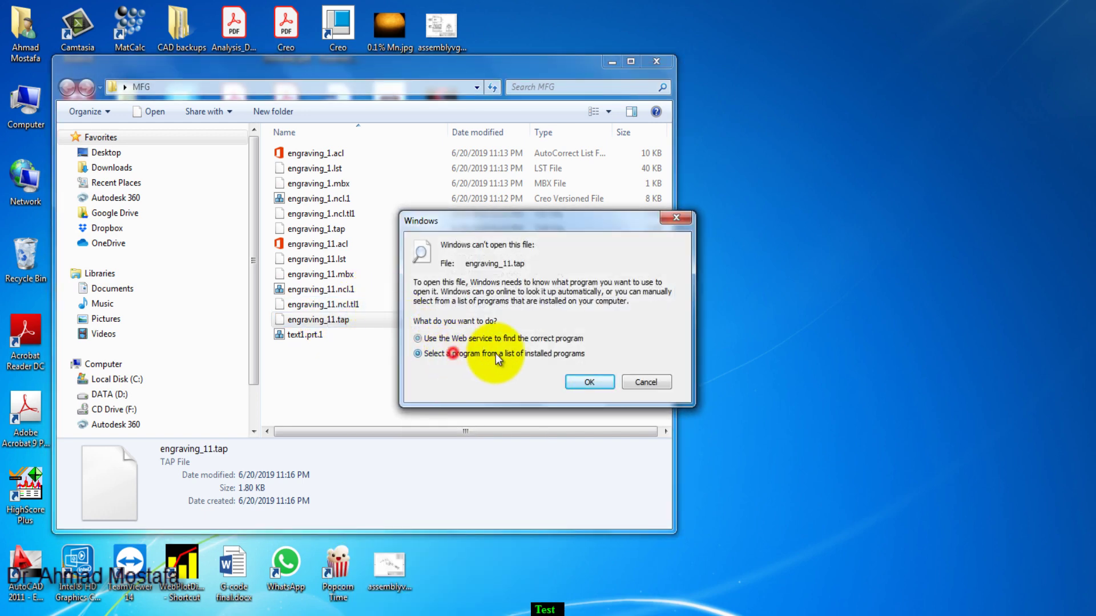
left_click(581, 381)
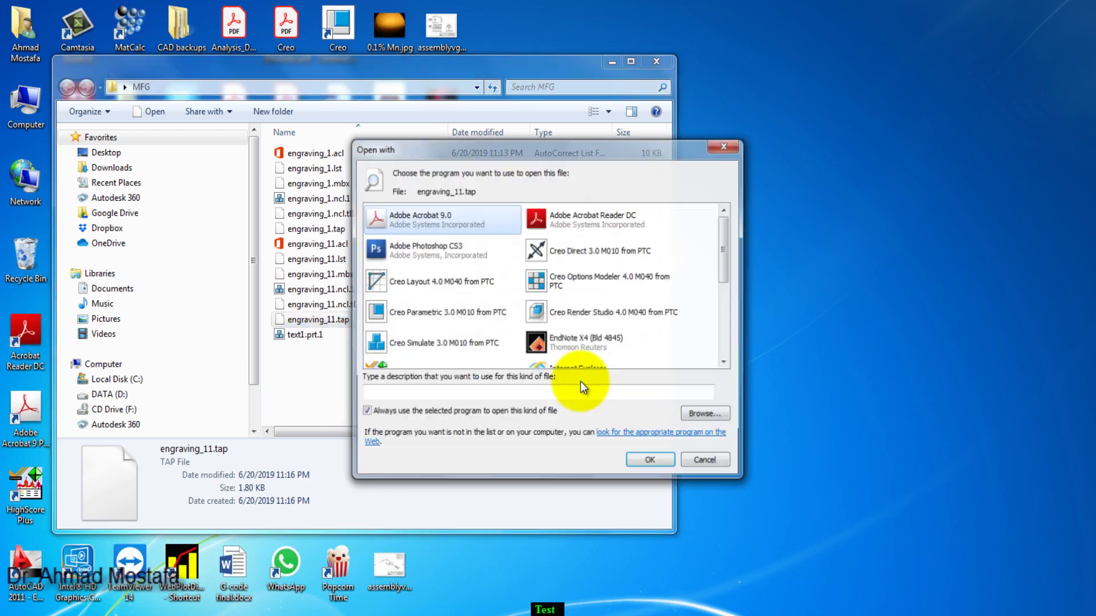
left_click_drag(721, 243, 721, 287)
left_click(568, 301)
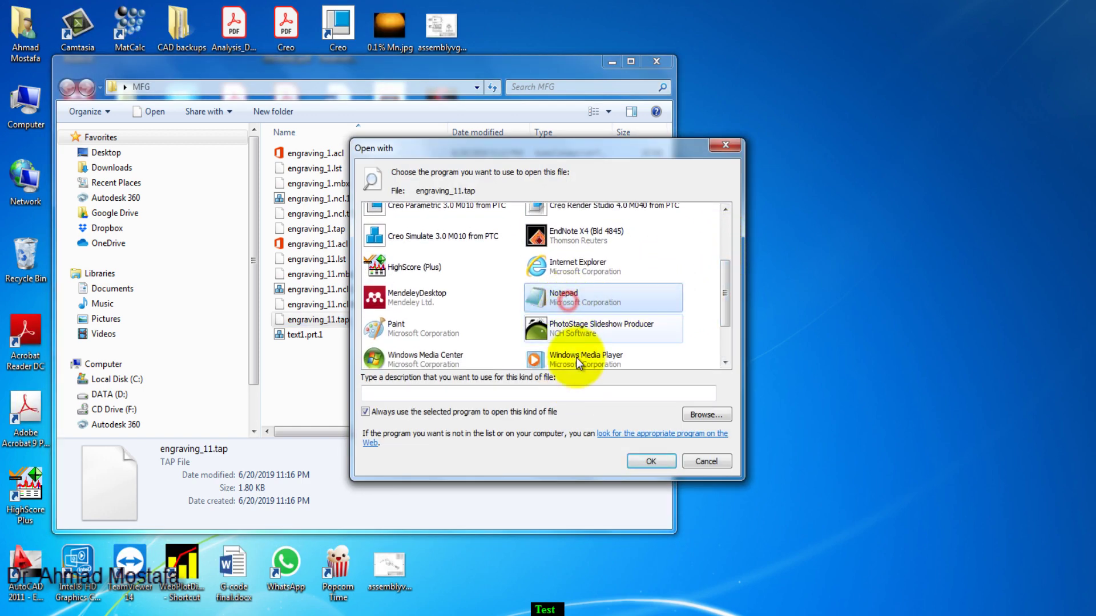
left_click(649, 462)
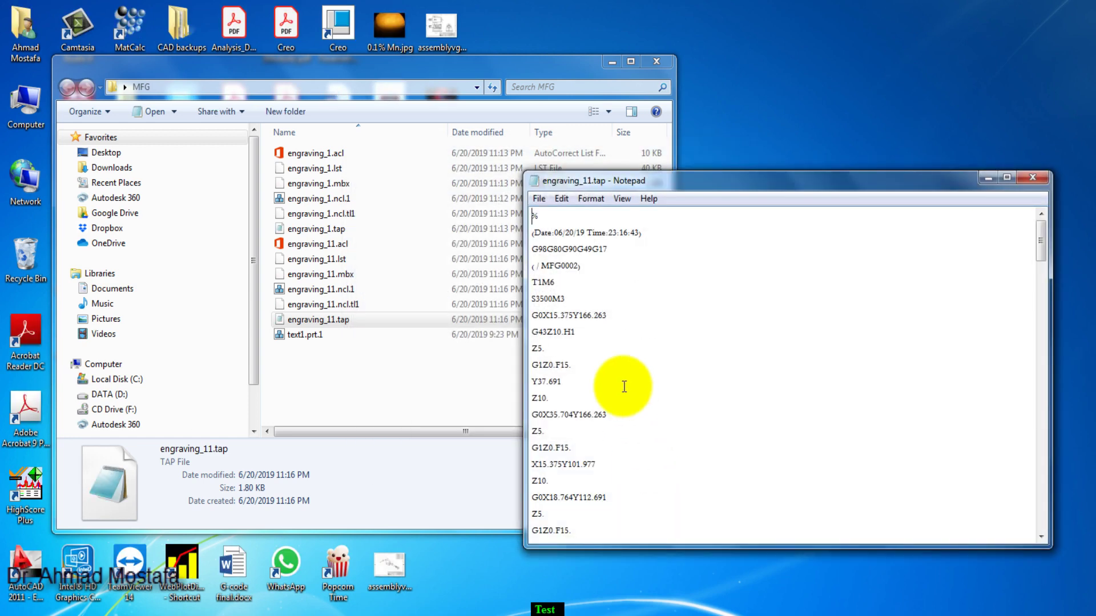
- Read through the G-code to its end, switch back to Creo Parametric and finish the CL output
left_click_drag(1044, 240, 1046, 526)
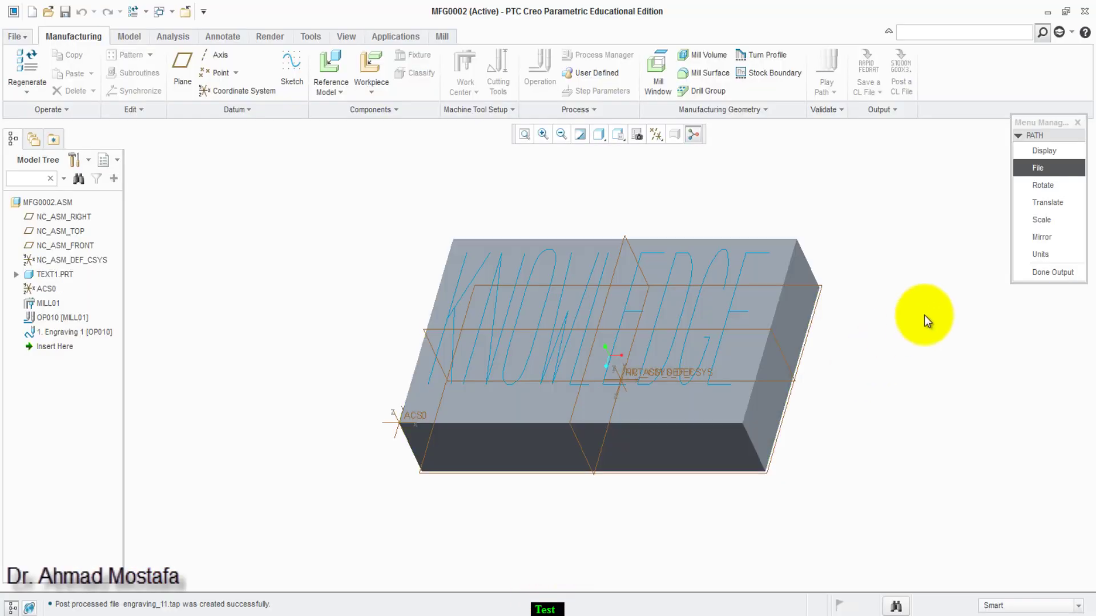
left_click(1040, 271)
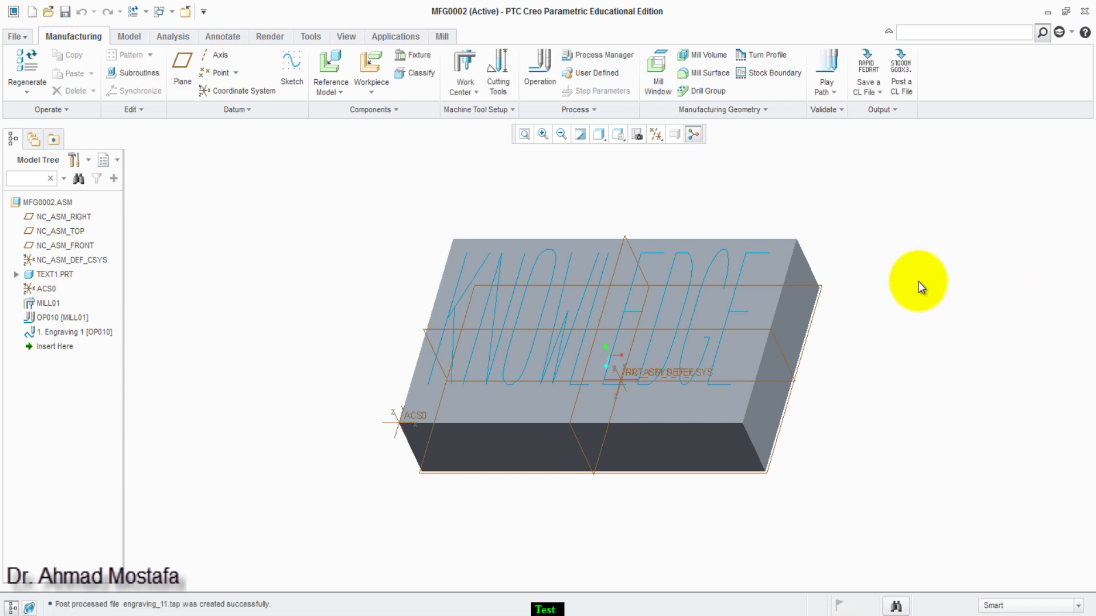